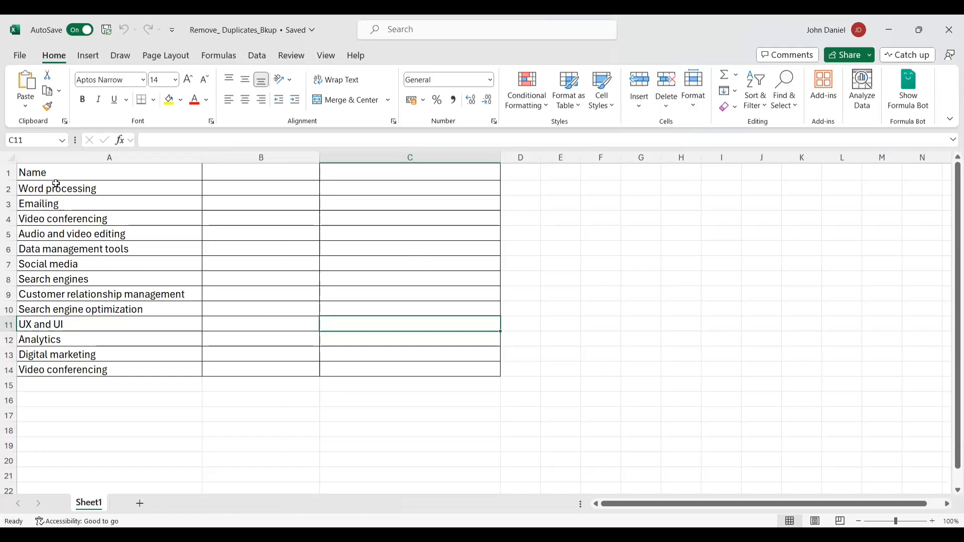
Inspect the Name column's entries in A1:A14 and compare the Video conferencing entries in A4 and A14.
left_click(68, 171)
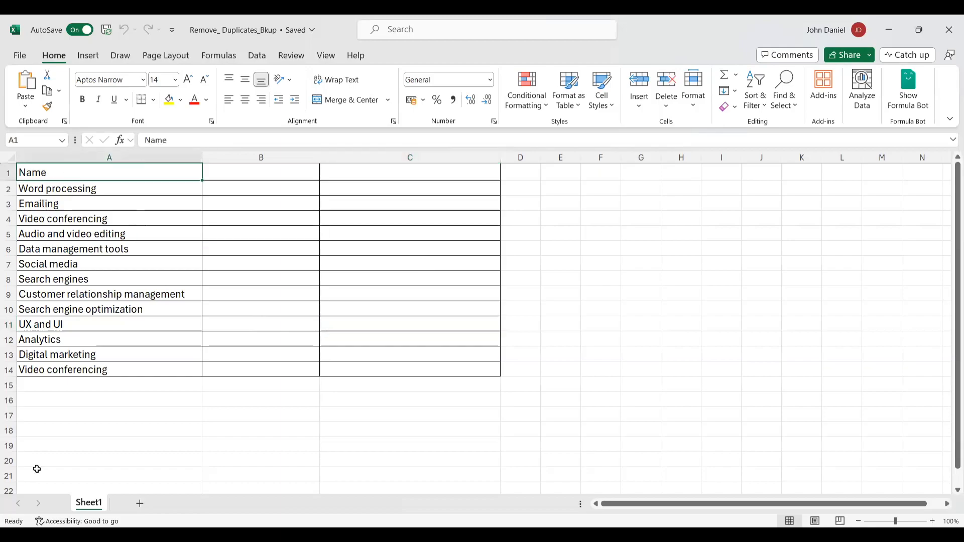
left_click(60, 377)
left_click(75, 175)
left_click(57, 217)
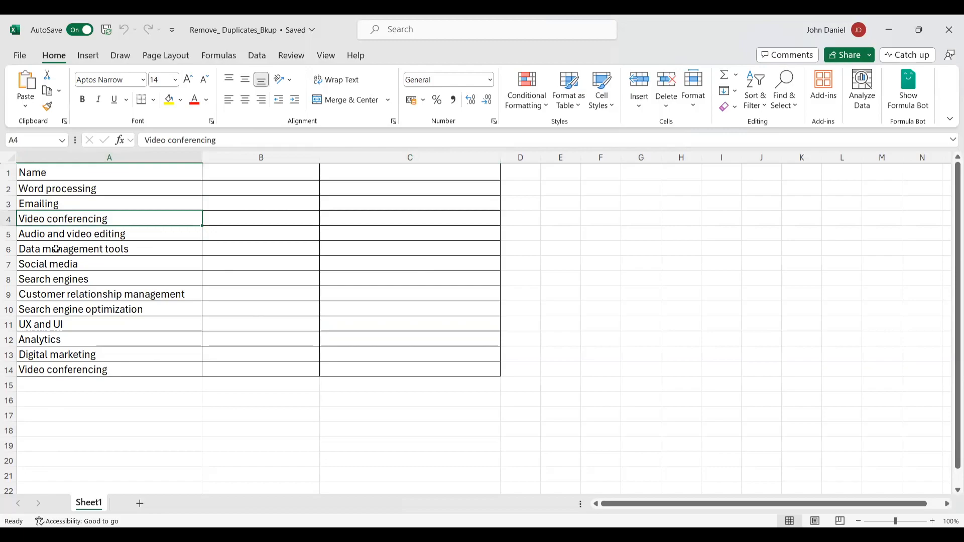
left_click(47, 373)
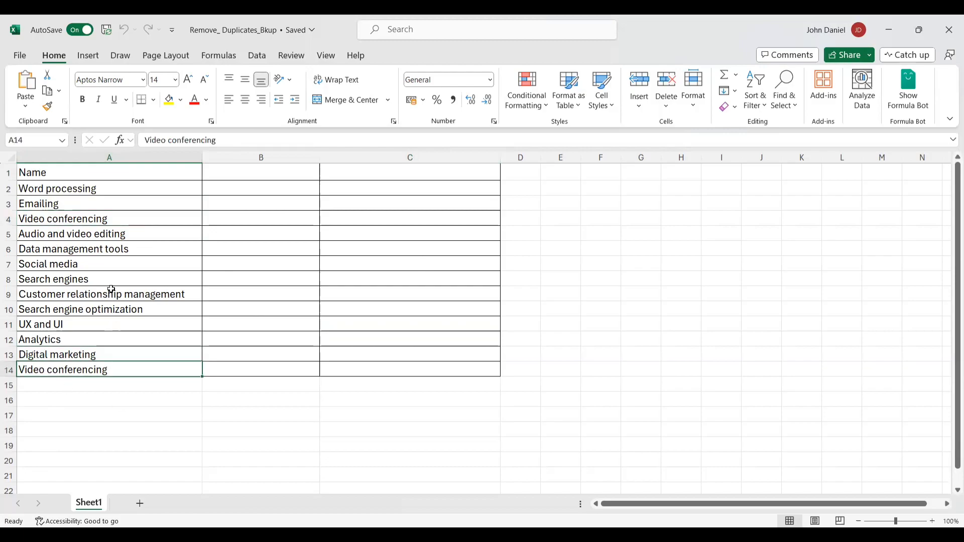
left_click(117, 218)
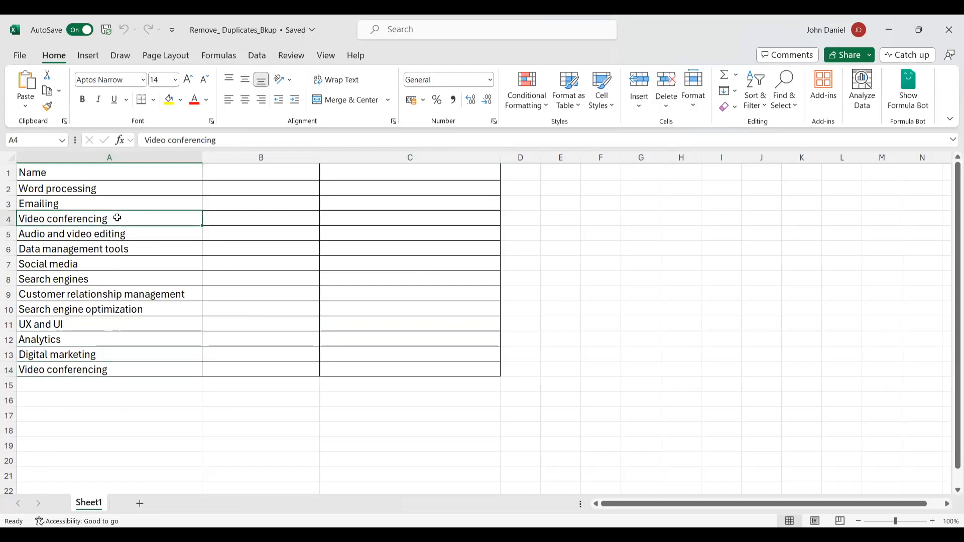
left_click(93, 370)
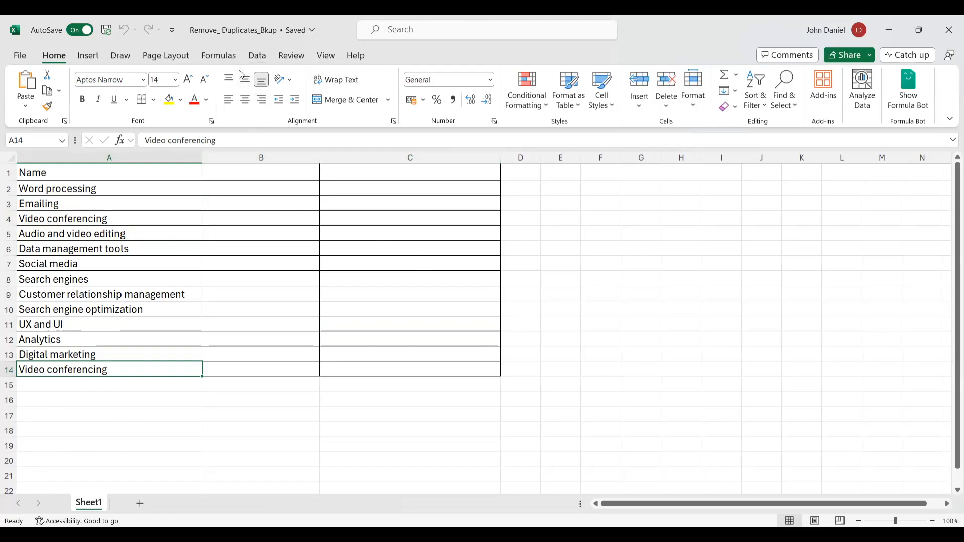
Bring up Excel's data tools and select the whole Name list, A1:A14.
left_click(257, 55)
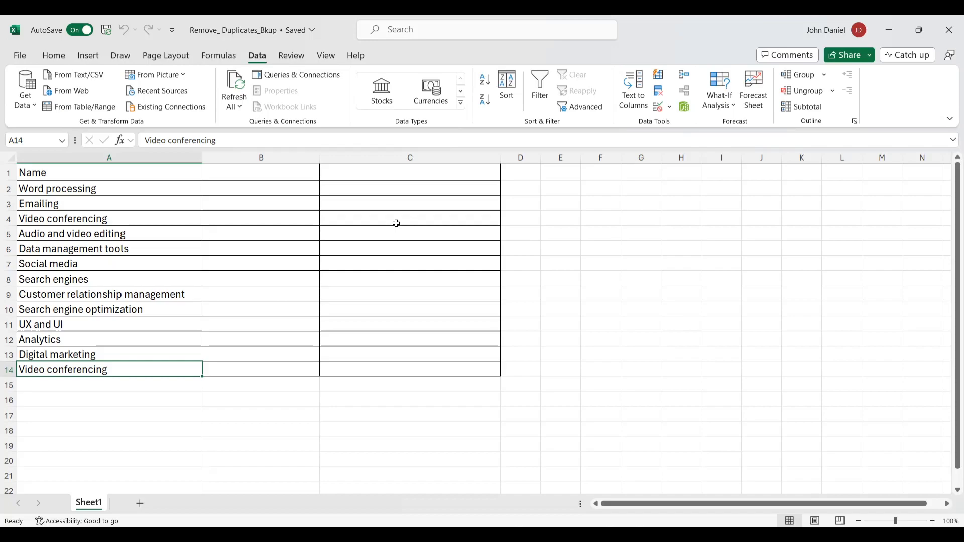
left_click(75, 173)
key("shift+Down")
key("shift+Down")
key("shift+Down")
key("shift+Down")
key("shift+Down")
key("shift+Down")
key("shift+Down")
key("shift+Down")
key("shift+Down")
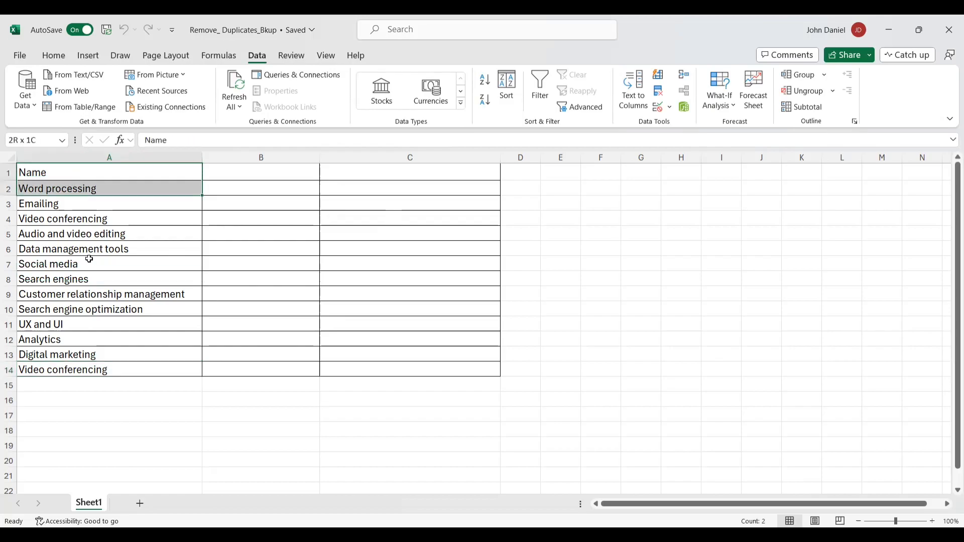
key("shift+Down")
key("shift+Down")
key("shift+Down")
key("shift+Down")
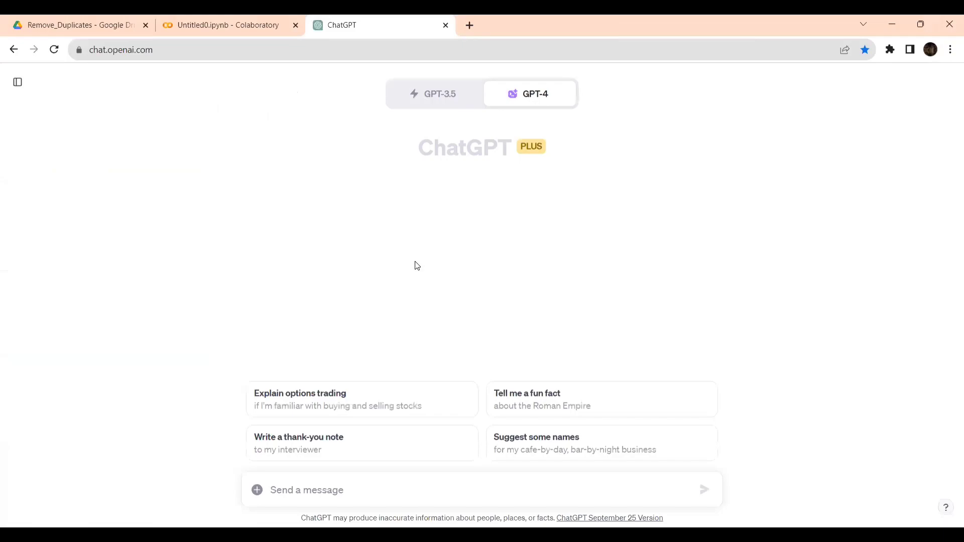
Attach the Remove_ Duplicates spreadsheet from the Desktop to a new GPT-4 message.
mouse_move(550, 105)
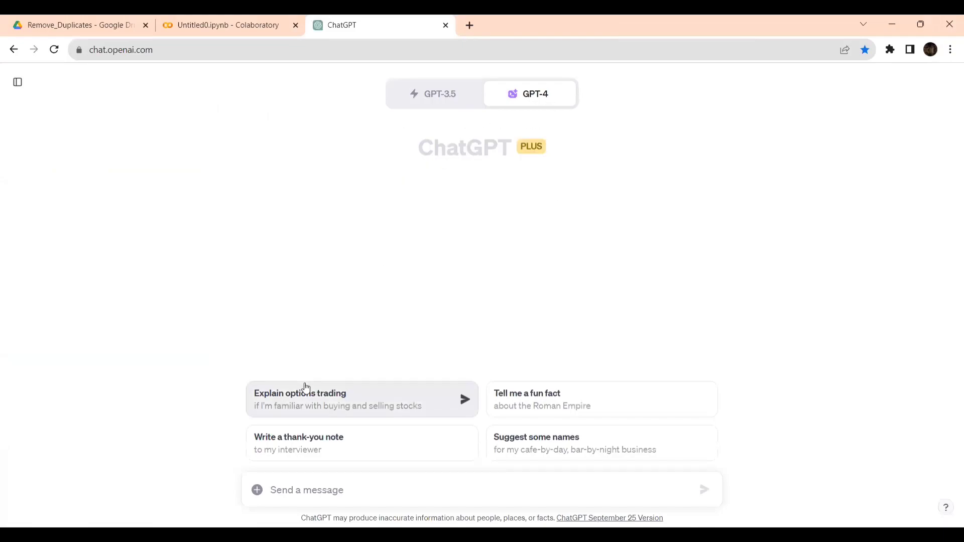
left_click(258, 492)
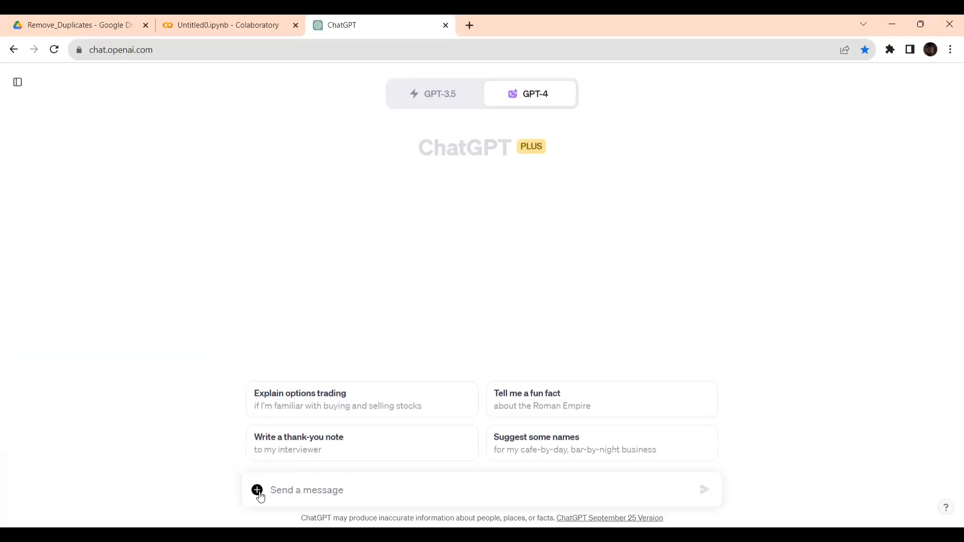
scroll(556, 289, "down", 9)
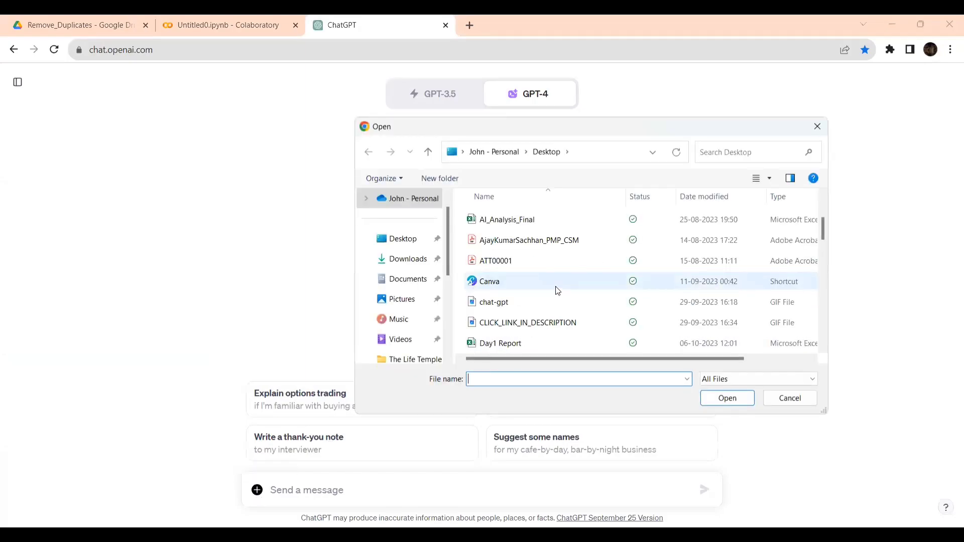
scroll(555, 290, "down", 4)
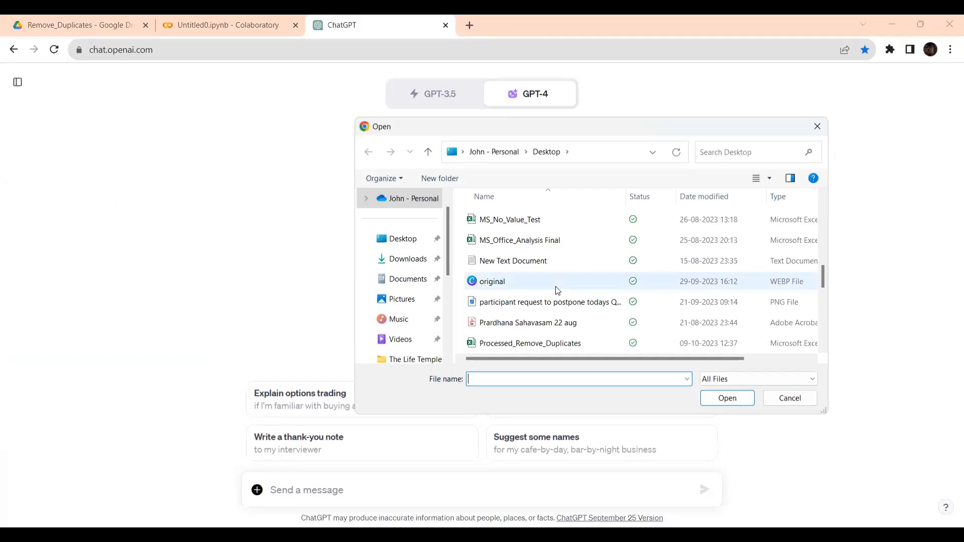
left_click(552, 264)
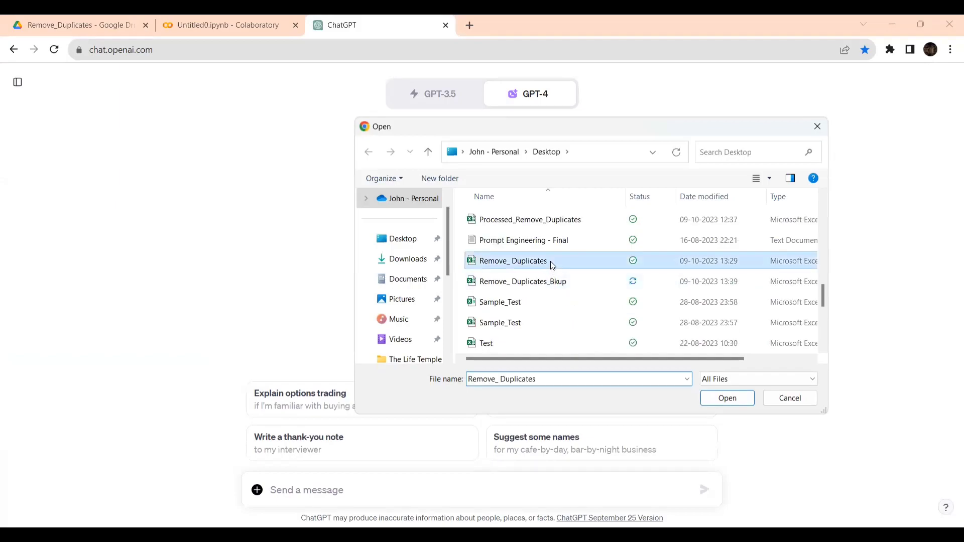
double_click(553, 265)
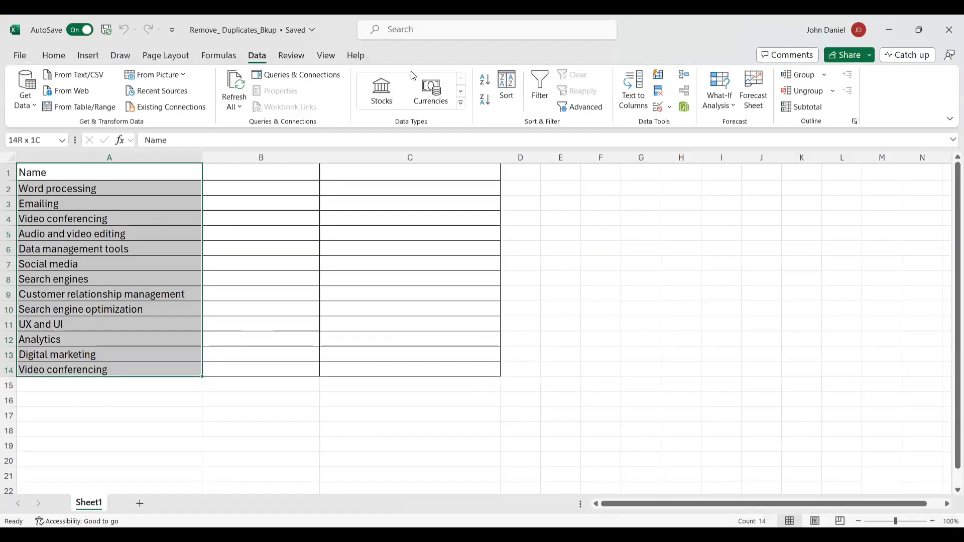
Switch back to ChatGPT and send the prompt "remove duplicates from above sheet and insert those duplicates in to a new sheet".
key("alt+Tab")
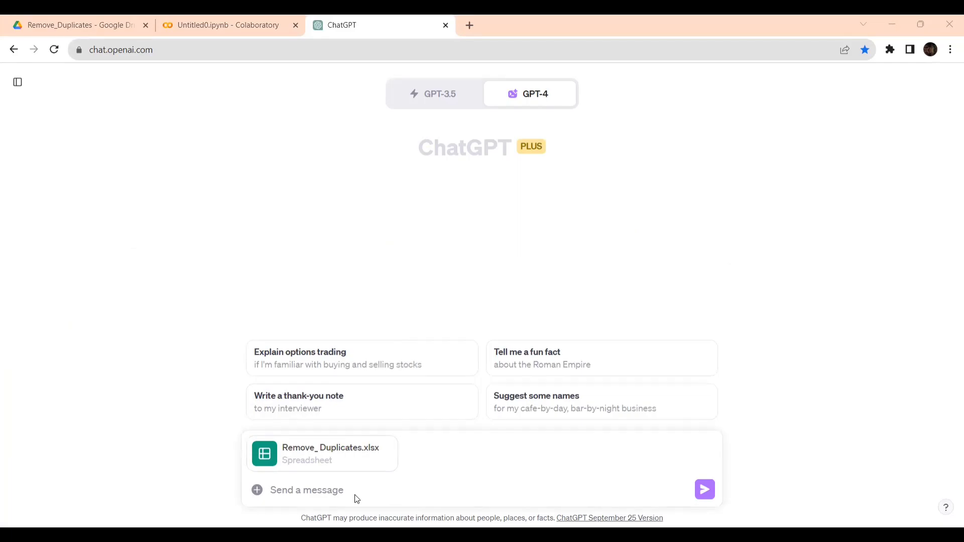
left_click(313, 491)
type("remove duplicates f")
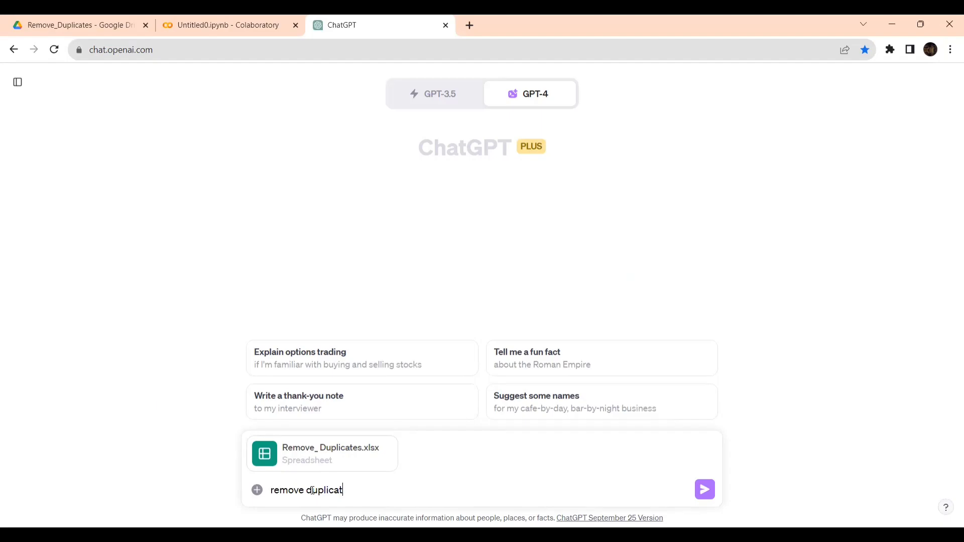
type("rom above sheet and ins")
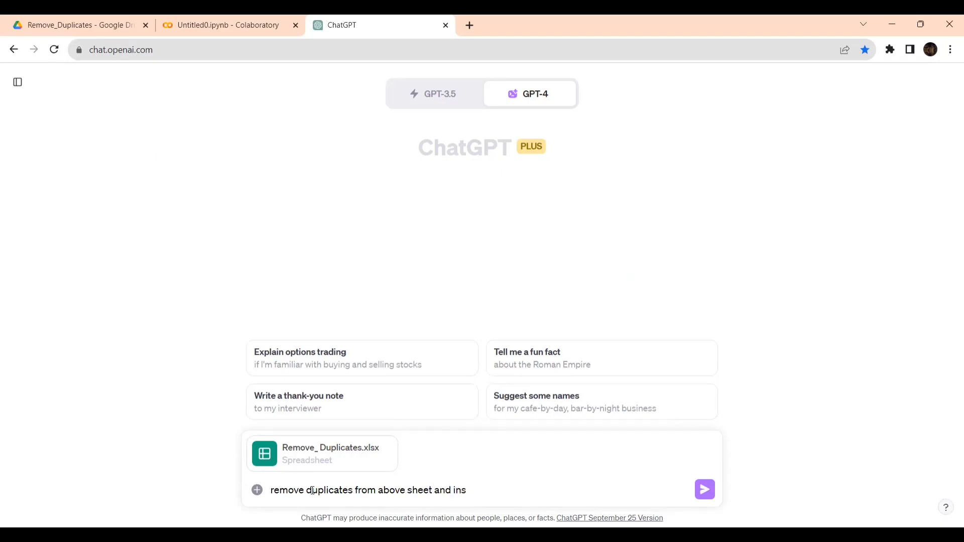
type("ert those duplicates")
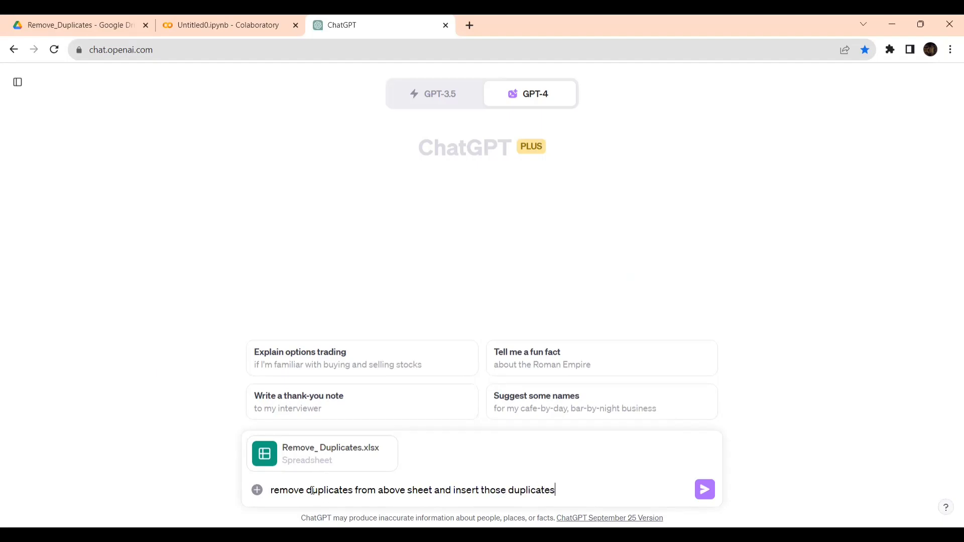
type(" in")
type("new sheet")
left_click(704, 490)
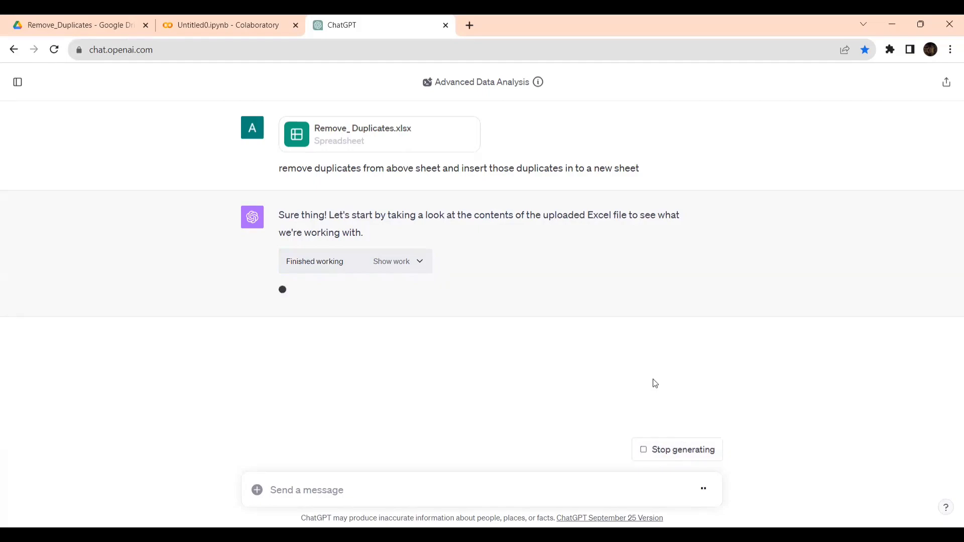
Expand the Python work behind both stages of ChatGPT's answer and review the code and results.
left_click(419, 262)
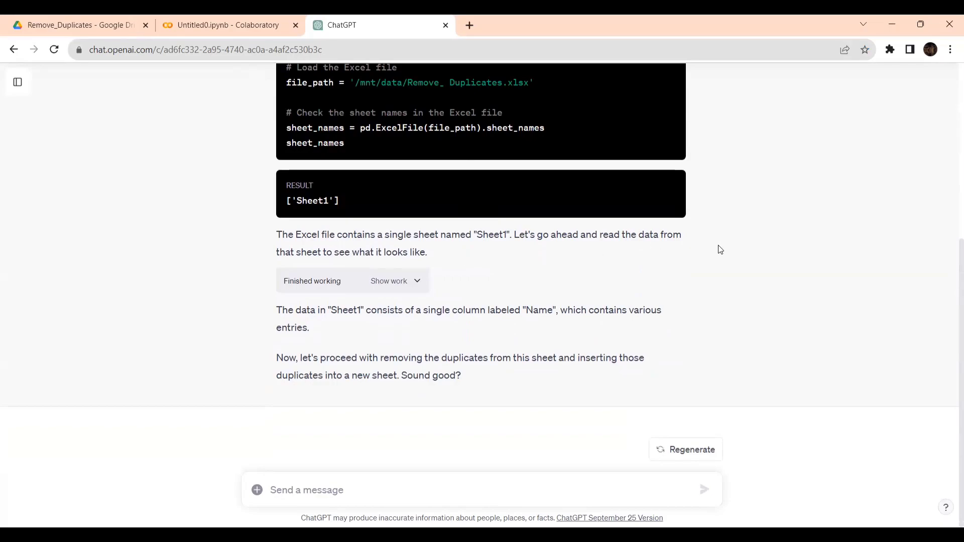
scroll(721, 249, "up", 3)
scroll(721, 250, "down", 3)
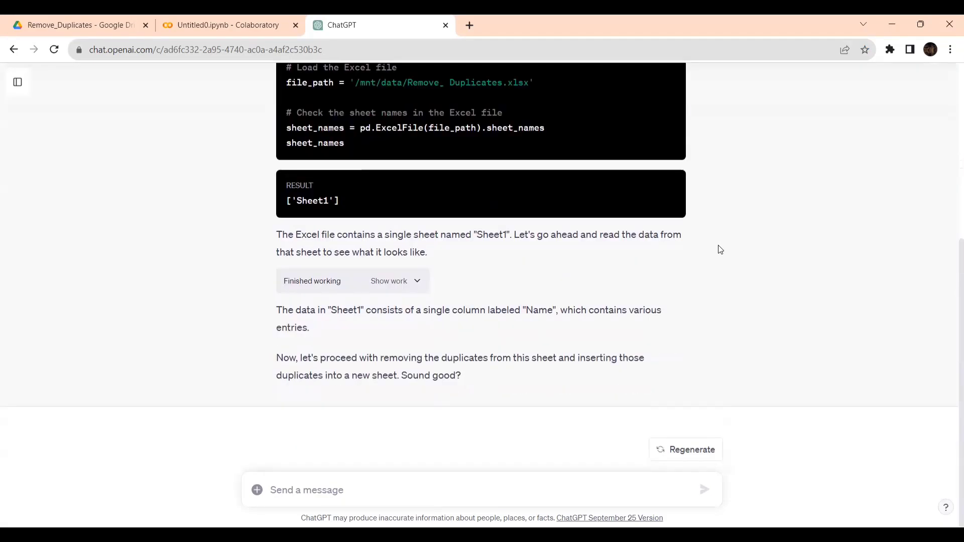
left_click(418, 281)
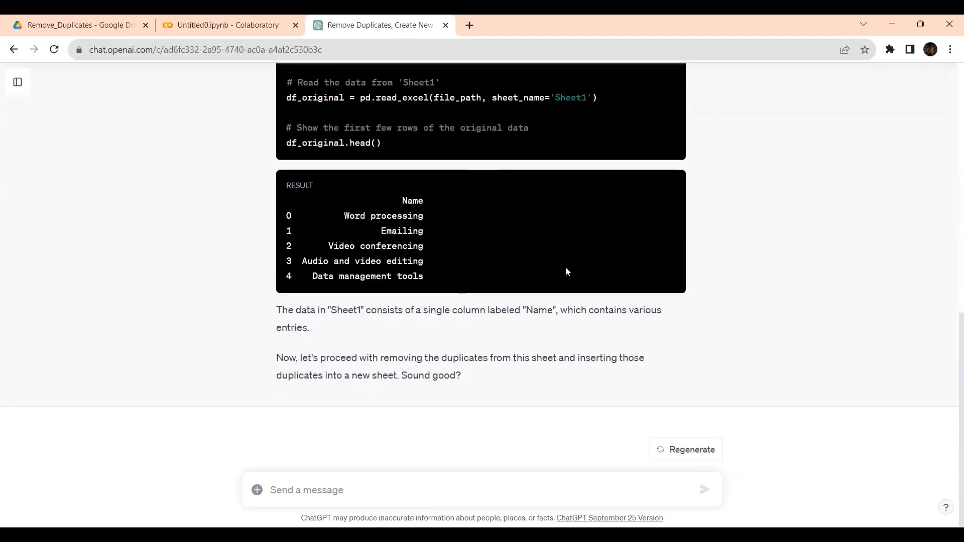
scroll(566, 272, "up", 10)
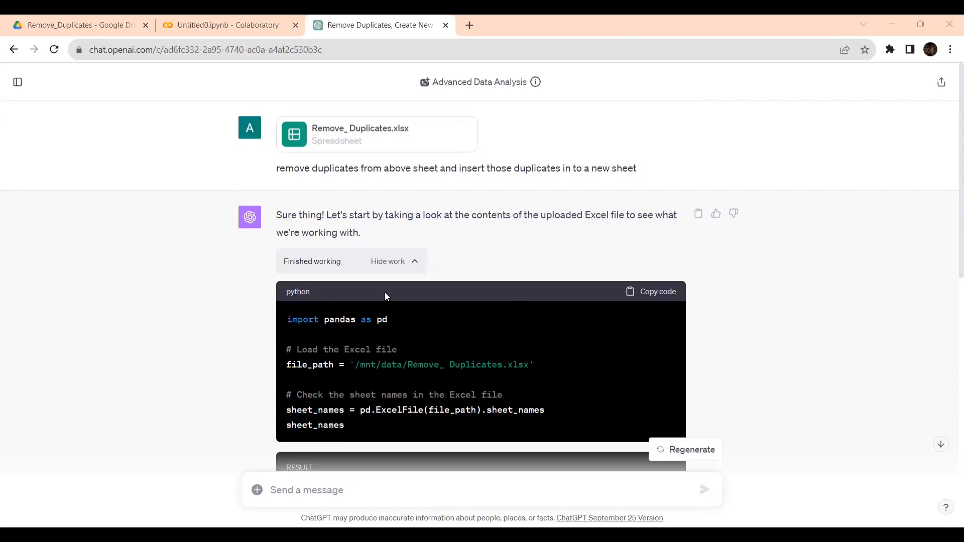
Switch to Google Drive's Remove_Duplicates folder and minimize the Remove_ Duplicates_Bkup workbook in Excel.
left_click(81, 21)
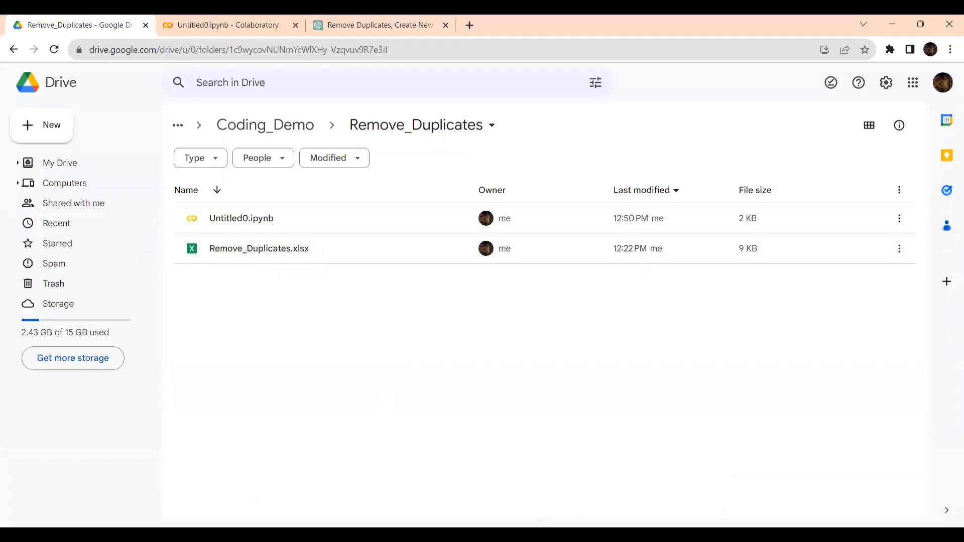
left_click(250, 402)
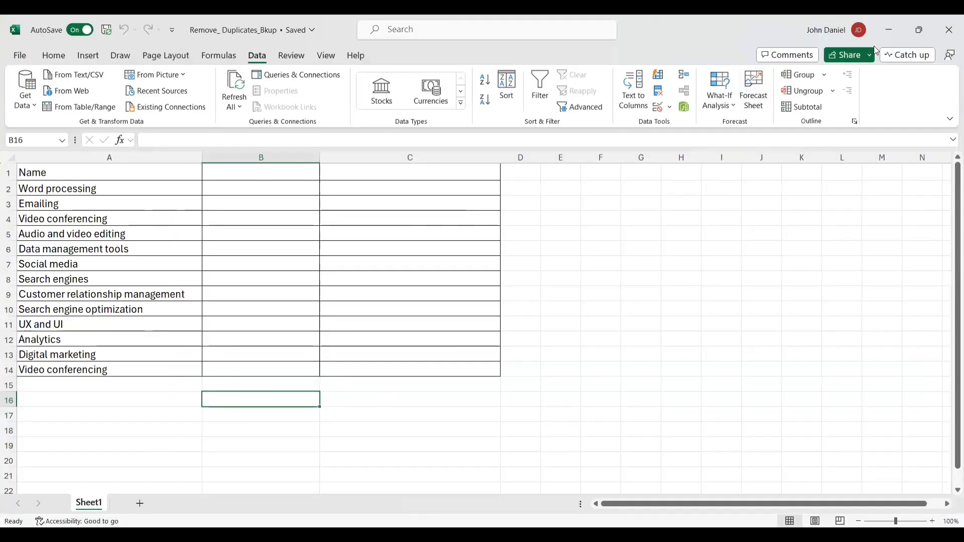
left_click(891, 34)
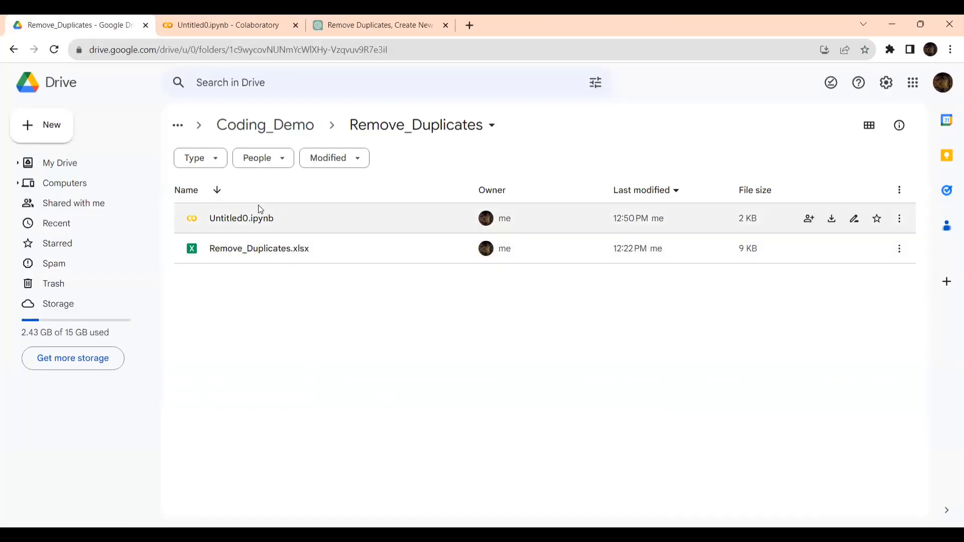
Switch to the Untitled0.ipynb Colab notebook, hide its file browser and run the empty second cell.
left_click(215, 28)
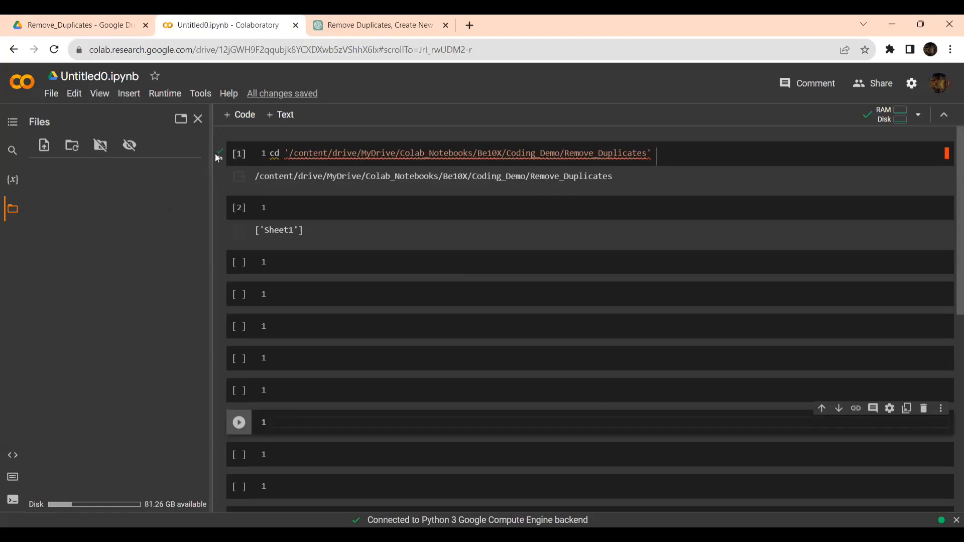
left_click(198, 118)
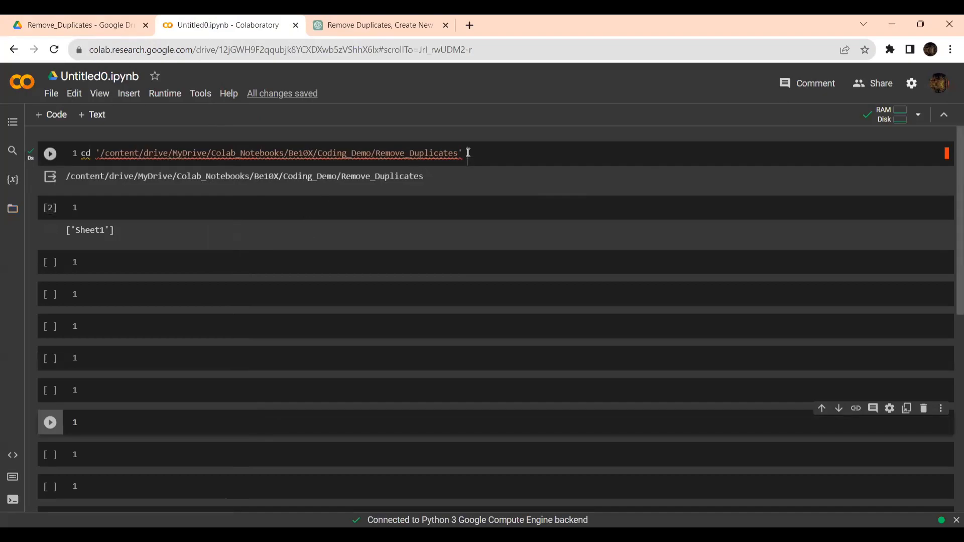
left_click(52, 209)
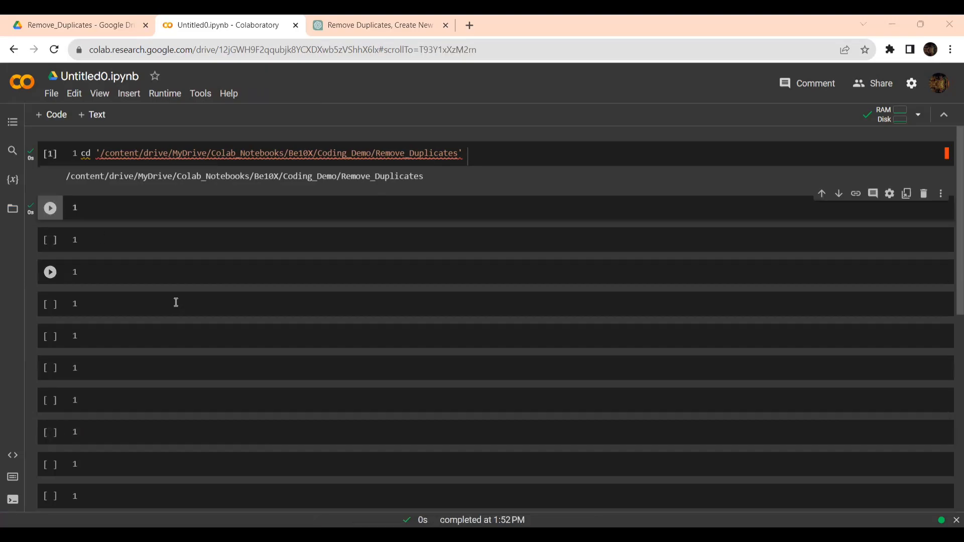
Copy ChatGPT's first Python block, which loads the Excel file and checks sheet names, into the second cell of the Colab notebook.
left_click(372, 25)
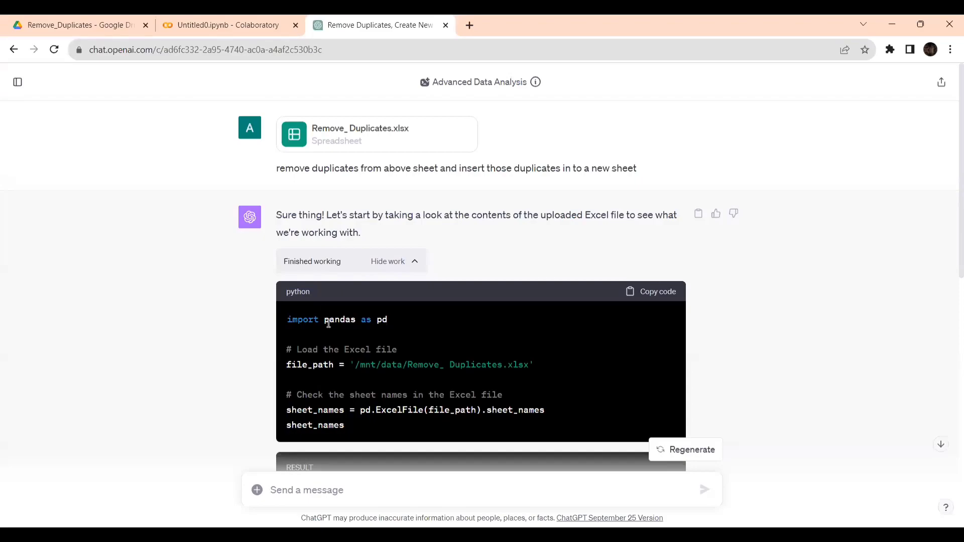
left_click(648, 294)
left_click(205, 25)
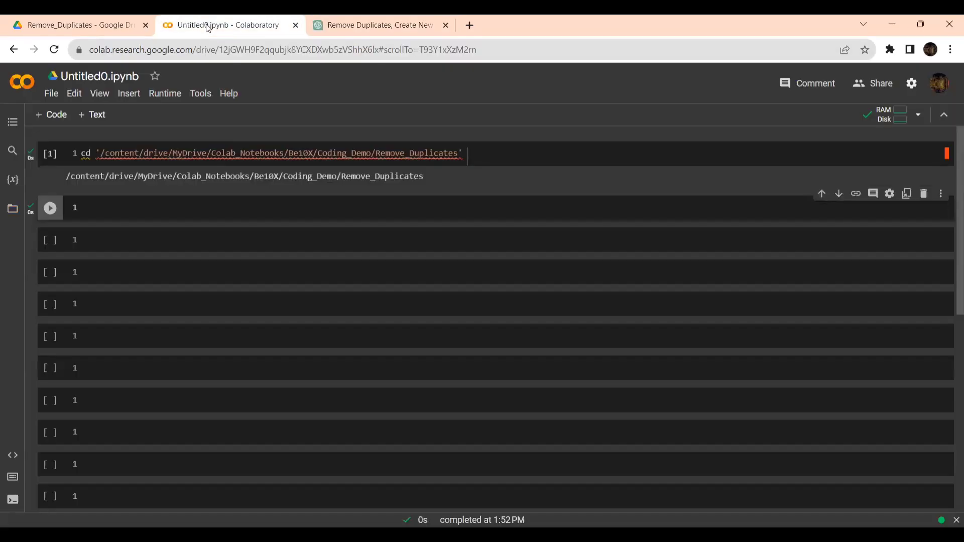
left_click(165, 207)
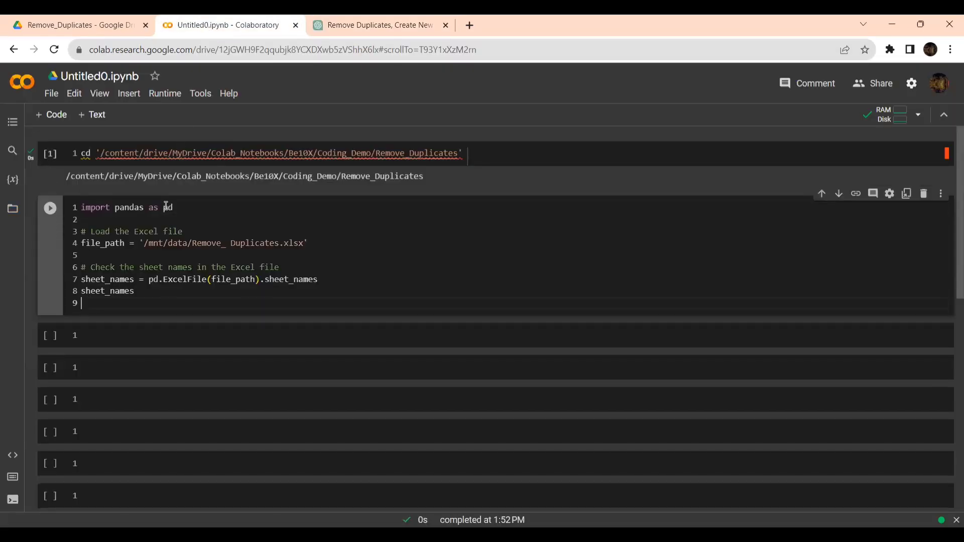
key("ctrl+v")
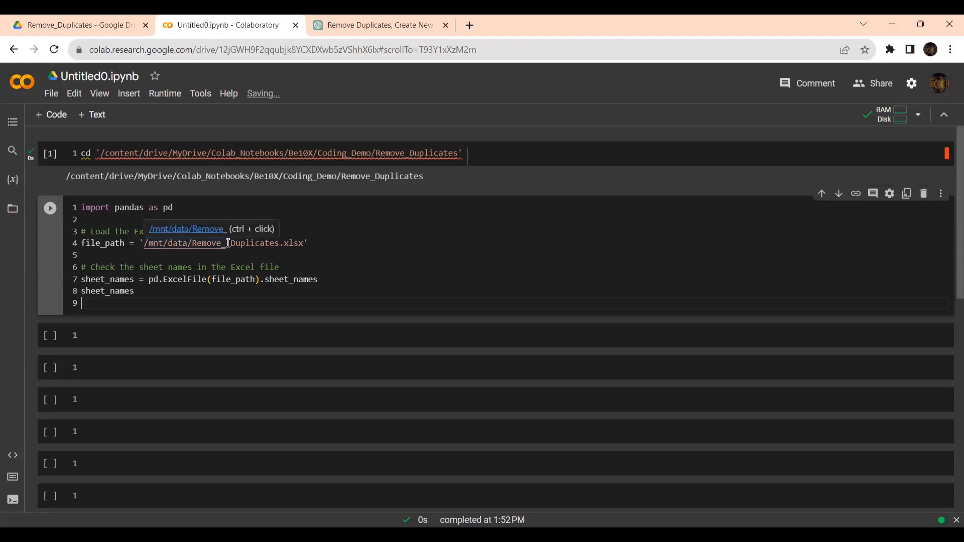
Set the folder part of file_path in the second cell to /content/drive/MyDrive/Colab_Notebooks/Be10X/Coding_Demo/Remove_Duplicates, reusing the path from the first cell.
left_click_drag(103, 151, 458, 152)
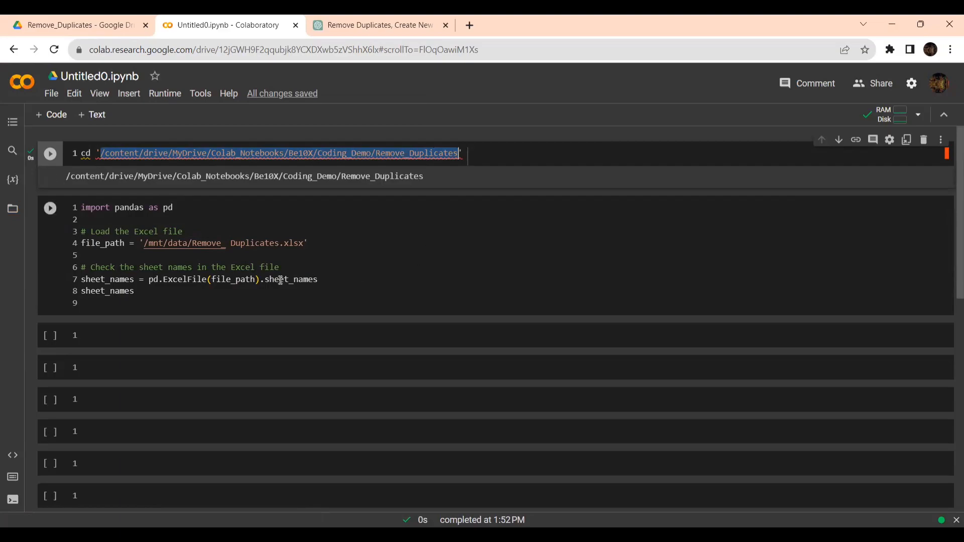
left_click(188, 244)
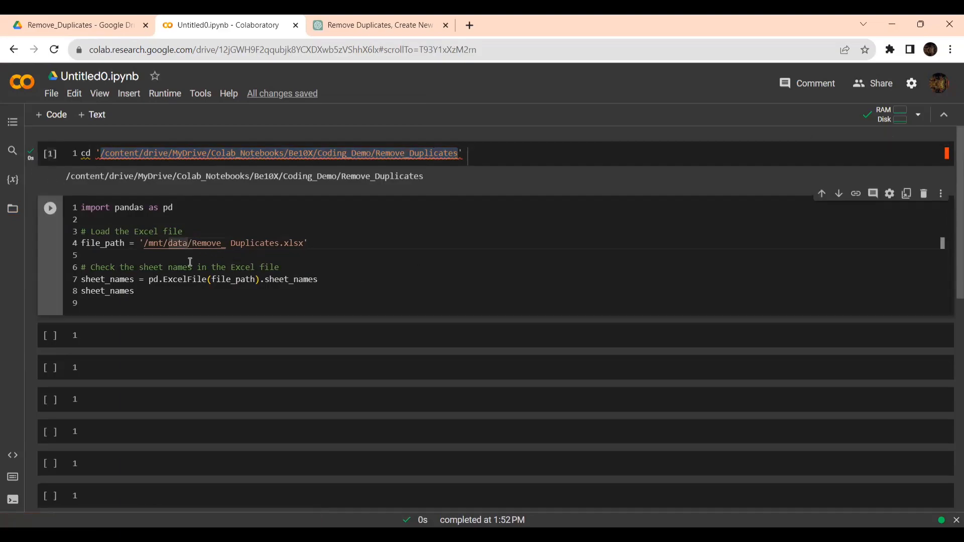
key("BackSpace")
key("BackSpace")
key("BackSpace")
key("BackSpace")
key("BackSpace")
key("BackSpace")
key("BackSpace")
key("BackSpace")
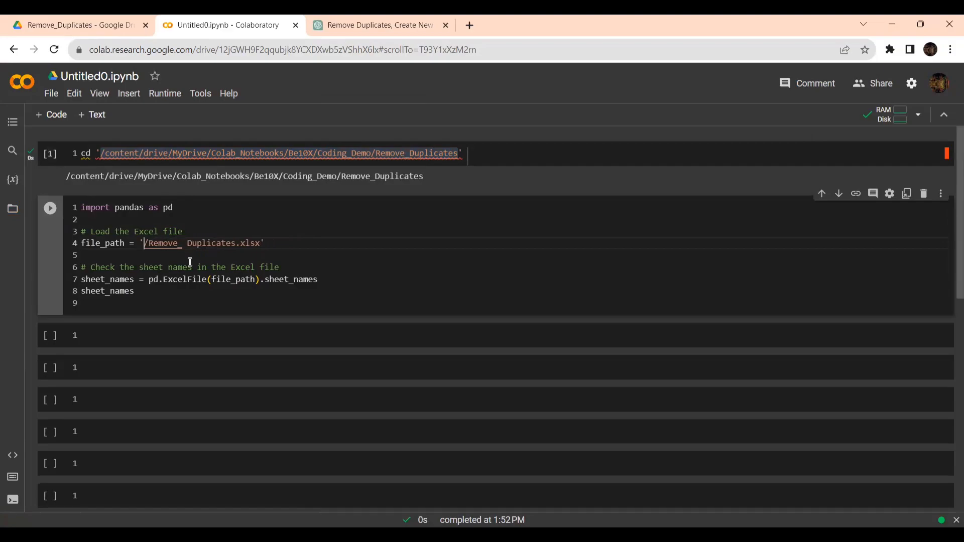
key("ctrl+v")
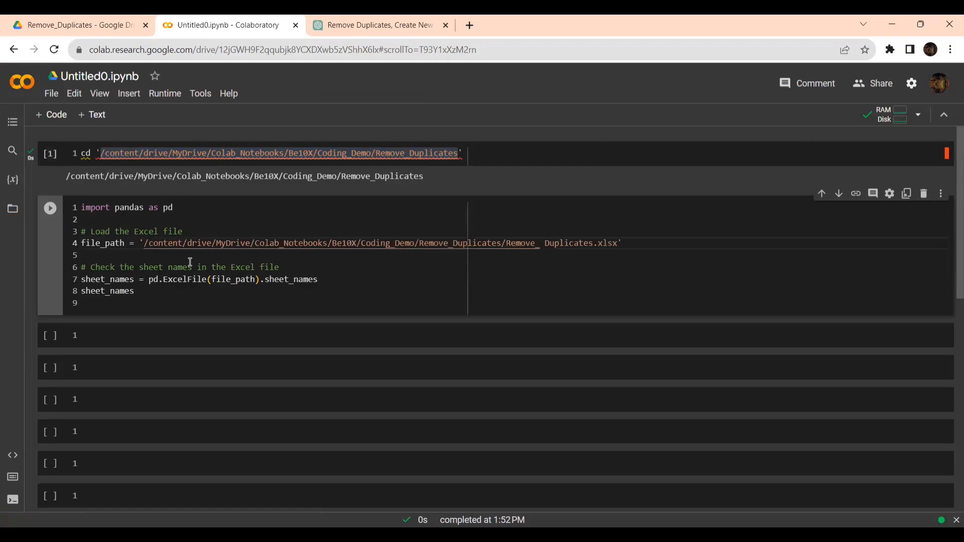
left_click(434, 293)
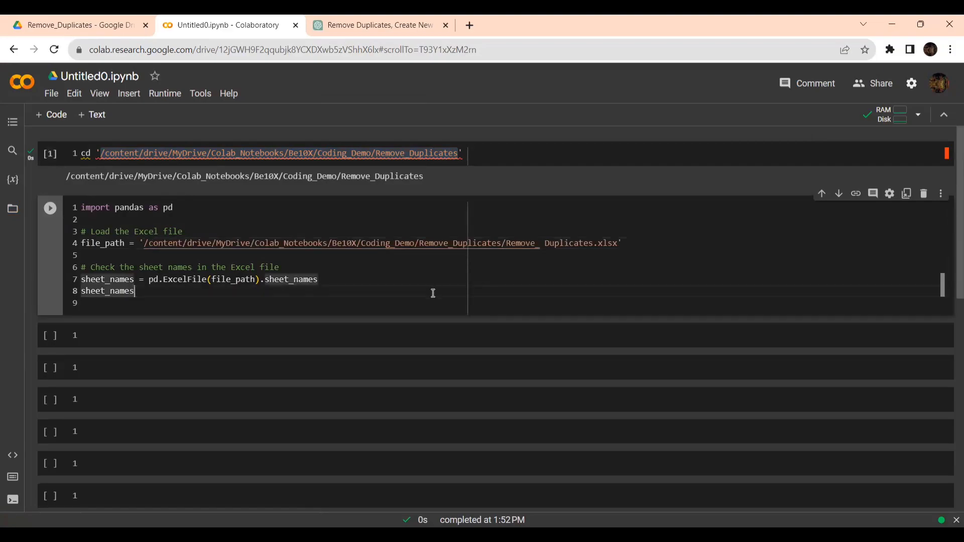
Check the Excel file's name in the Remove_Duplicates Drive folder and try to run the second notebook cell.
left_click(75, 25)
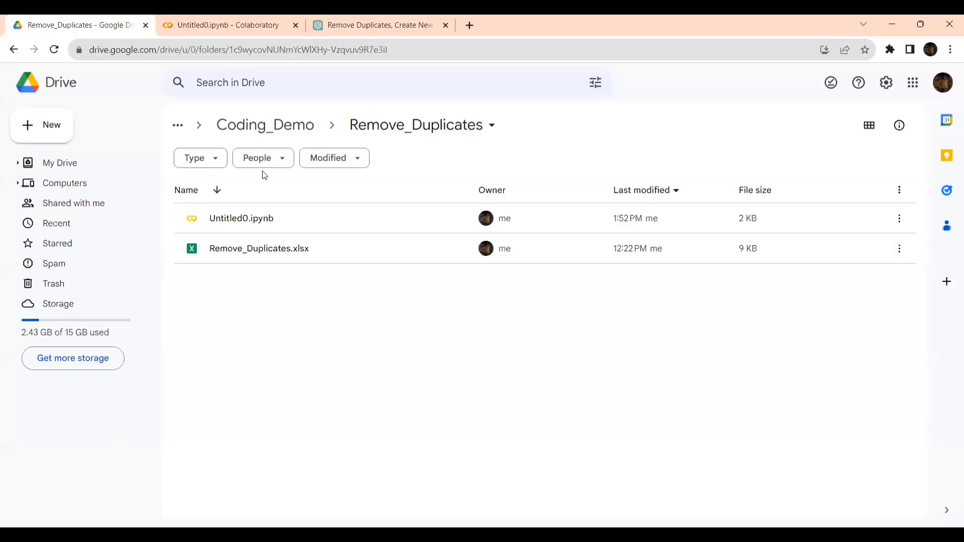
left_click(248, 26)
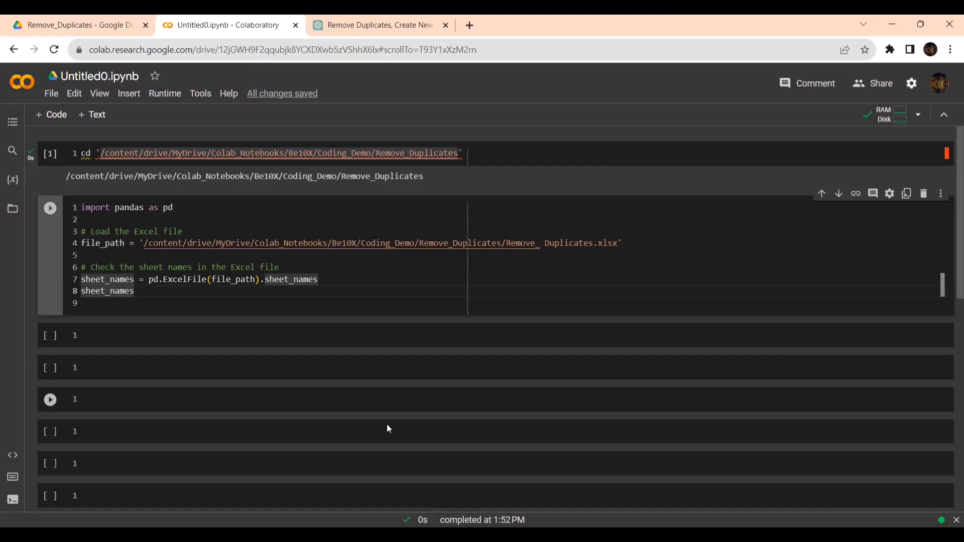
left_click(50, 208)
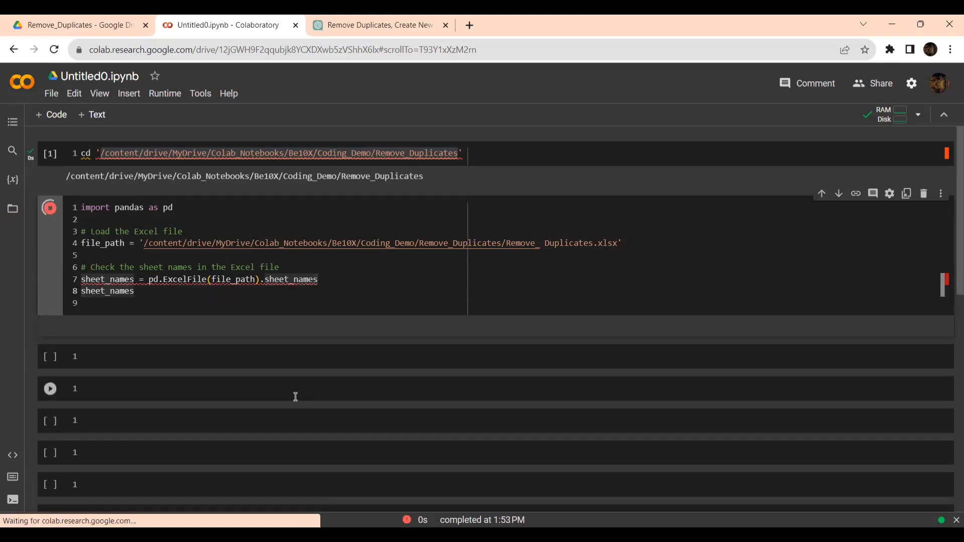
scroll(330, 387, "down", 3)
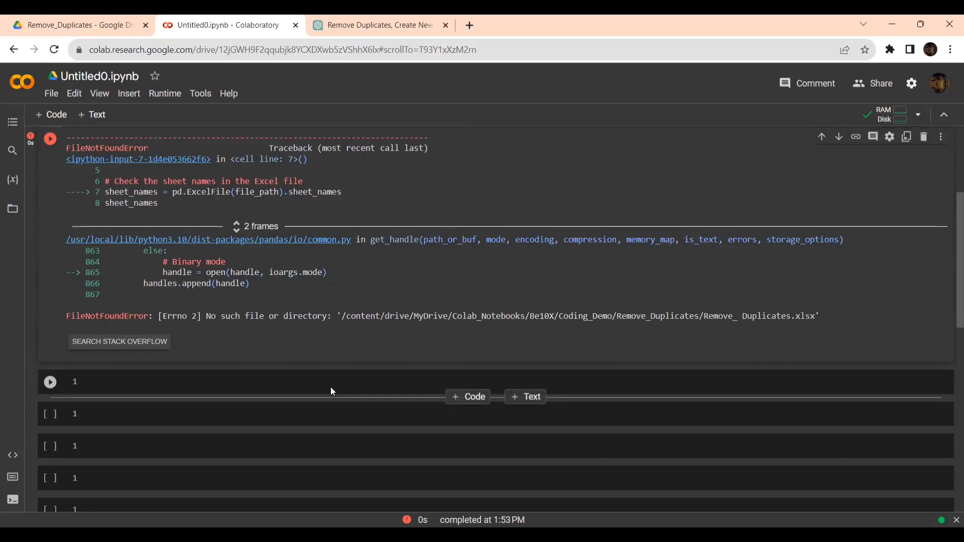
scroll(331, 386, "up", 4)
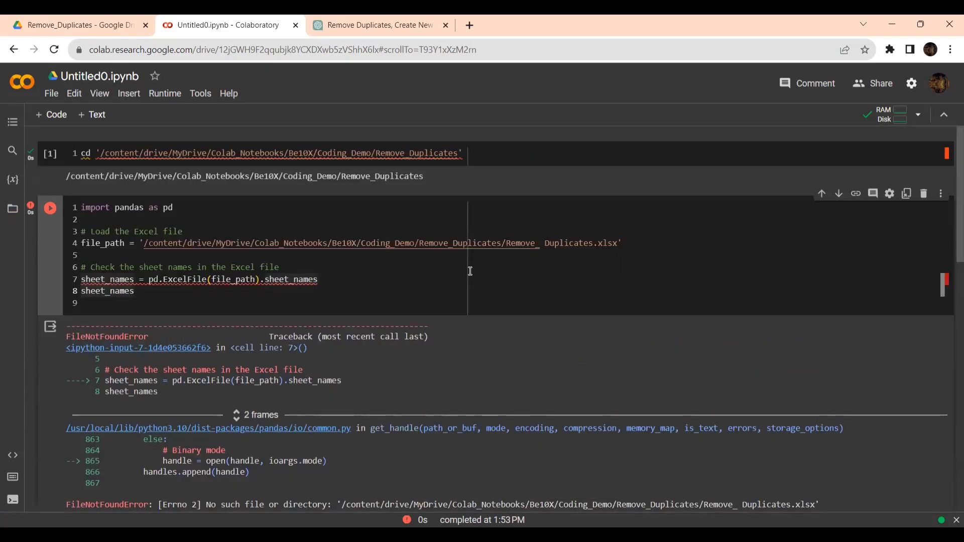
Remove the space from the file name in file_path so it reads Remove_Duplicates.xlsx, and rerun the second cell.
left_click(545, 243)
key("BackSpace")
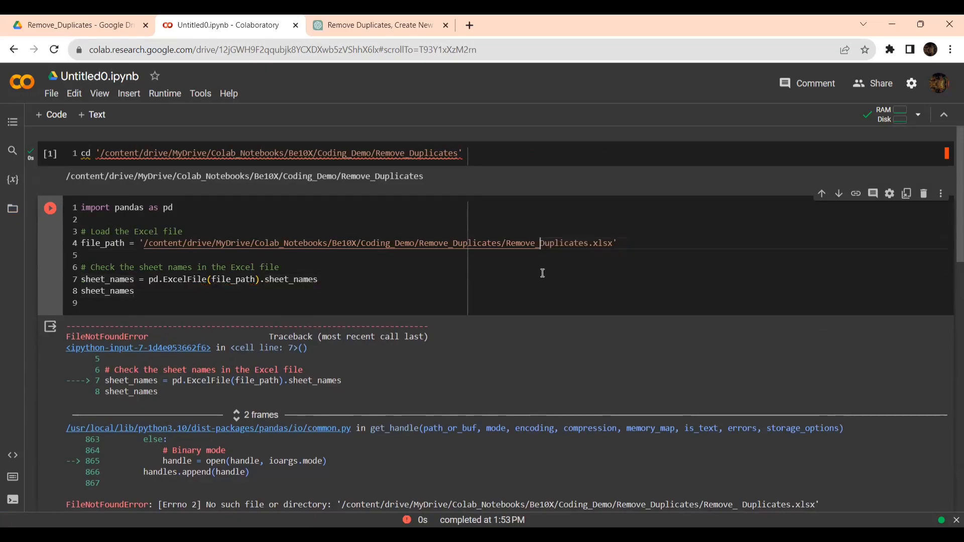
key("ctrl+Return")
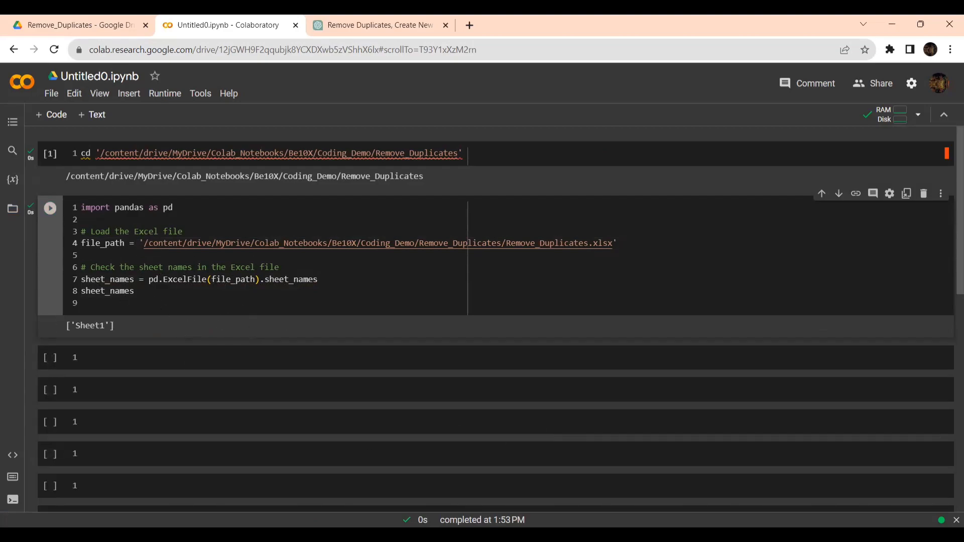
Compare the second cell's sheet-name output with the result shown under ChatGPT's first code block.
key("alt+Tab")
key("ctrl+Tab")
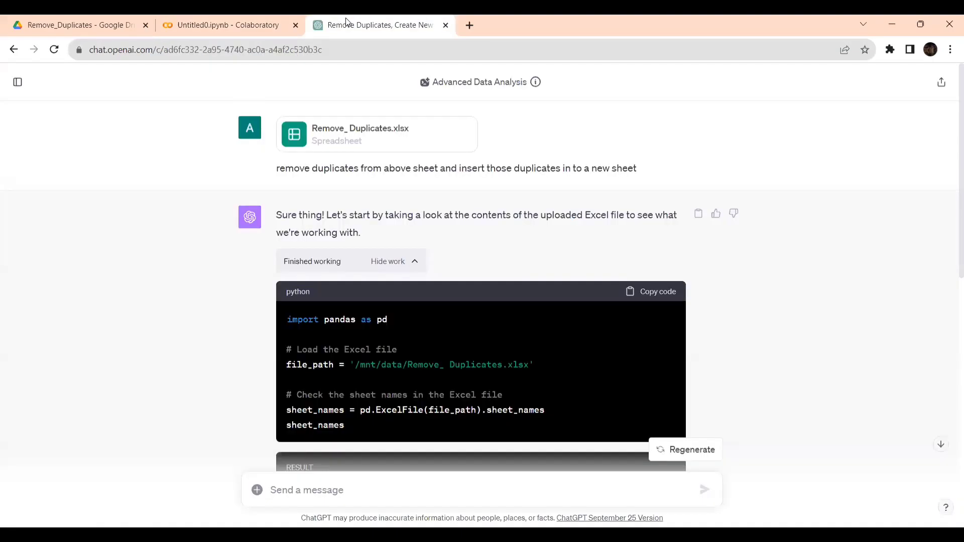
scroll(337, 326, "down", 3)
scroll(336, 325, "down", 3)
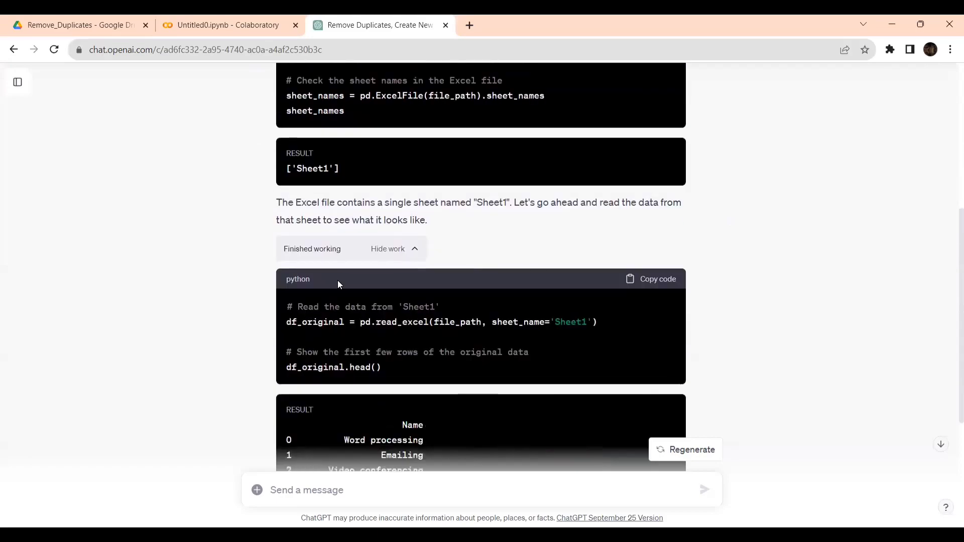
left_click(221, 25)
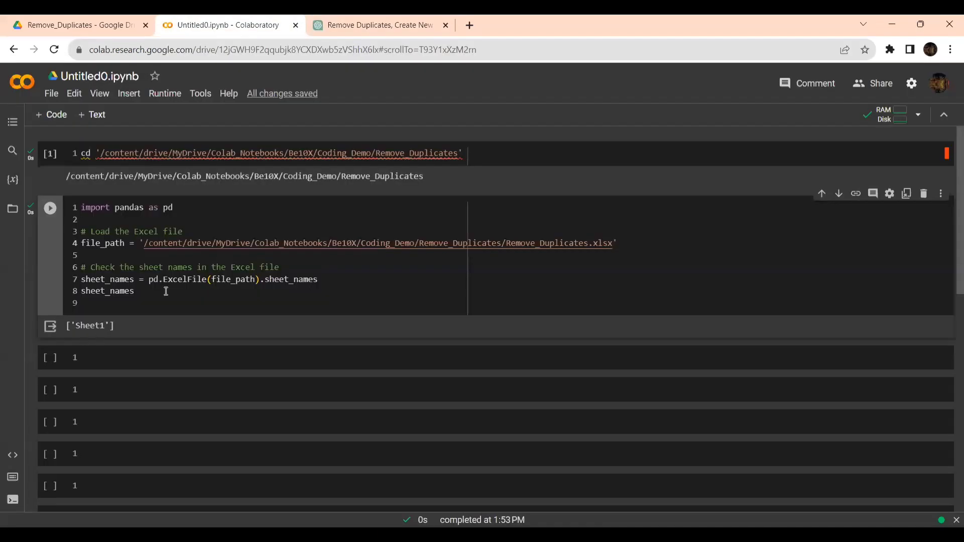
left_click(352, 25)
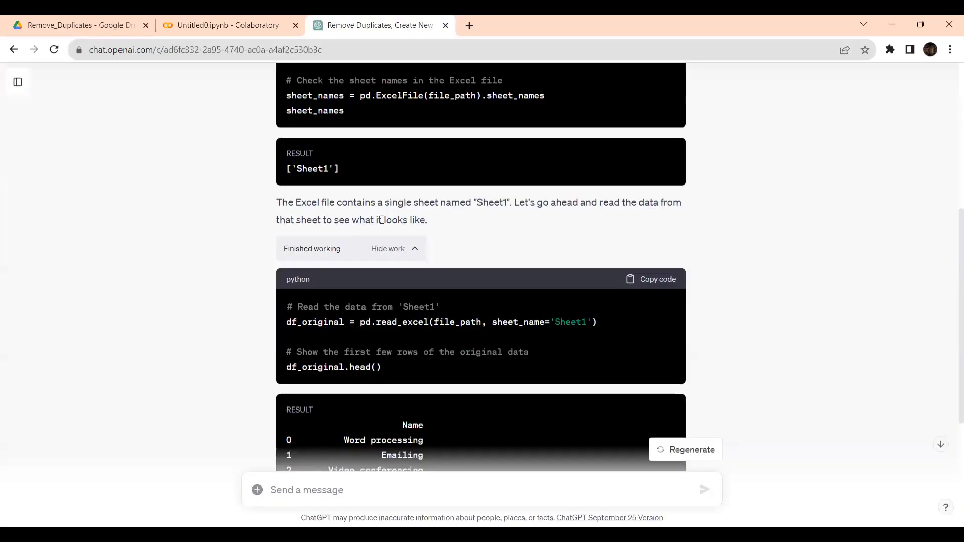
Copy ChatGPT's code block that reads the data from 'Sheet1' into the third cell of the Colab notebook and run it.
scroll(381, 220, "down", 2)
scroll(380, 220, "up", 1)
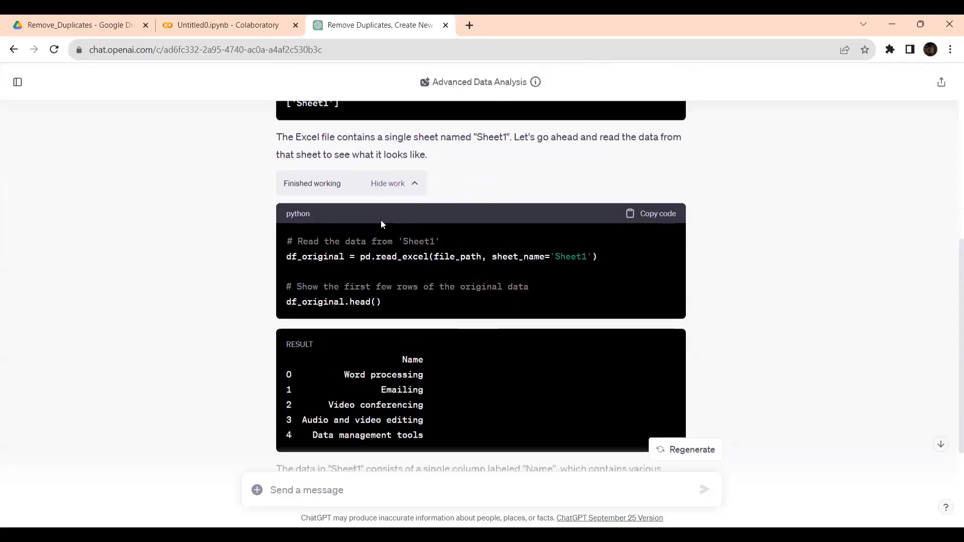
left_click(661, 221)
left_click(226, 25)
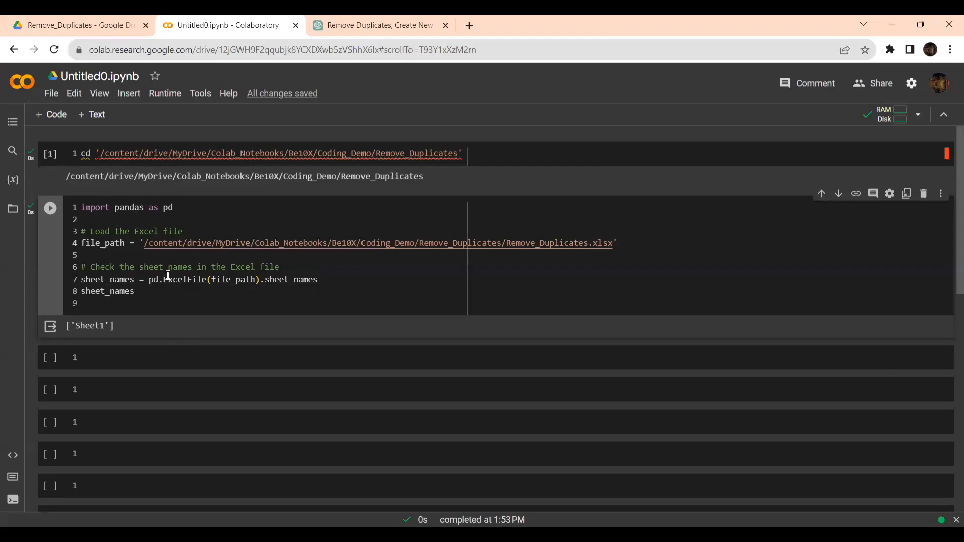
left_click(236, 364)
type("# Read the data from 'Sheet1' df_original = pd.read_excel(file_path, sheet_name='Sheet1')  # Show the first few rows of the original data df_original.head()")
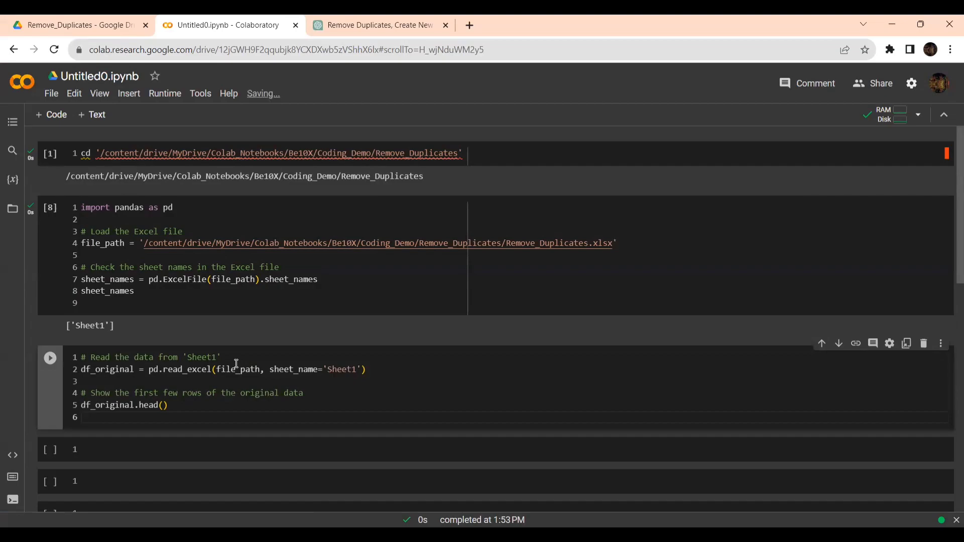
key("ctrl+Return")
scroll(391, 360, "down", 2)
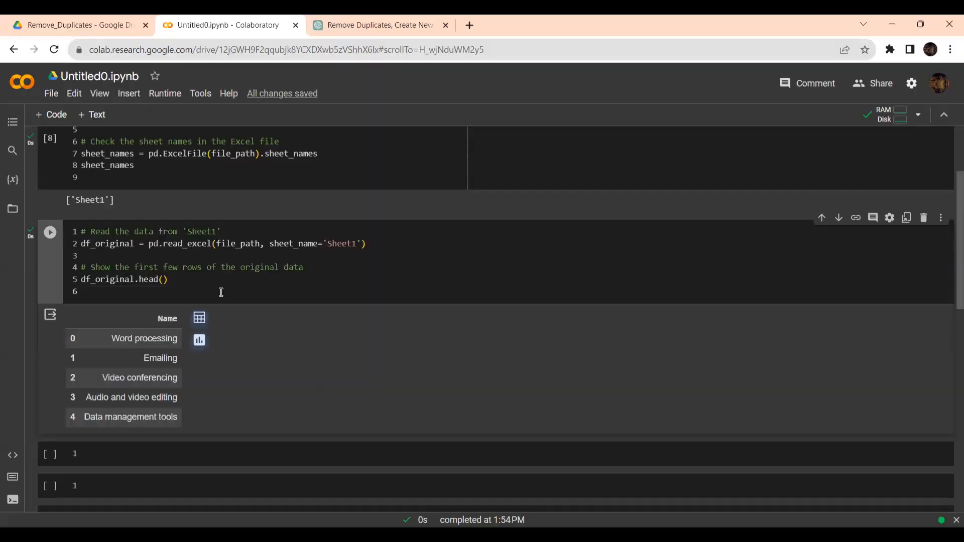
Change the preview call to df_original.head(10), rerun the cell and review the rows it outputs.
left_click(166, 280)
type("10")
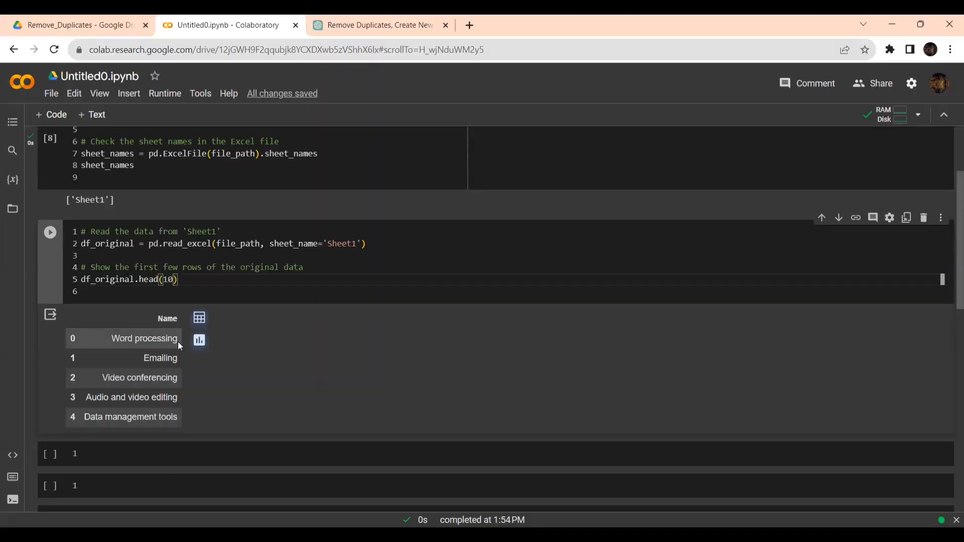
left_click(50, 233)
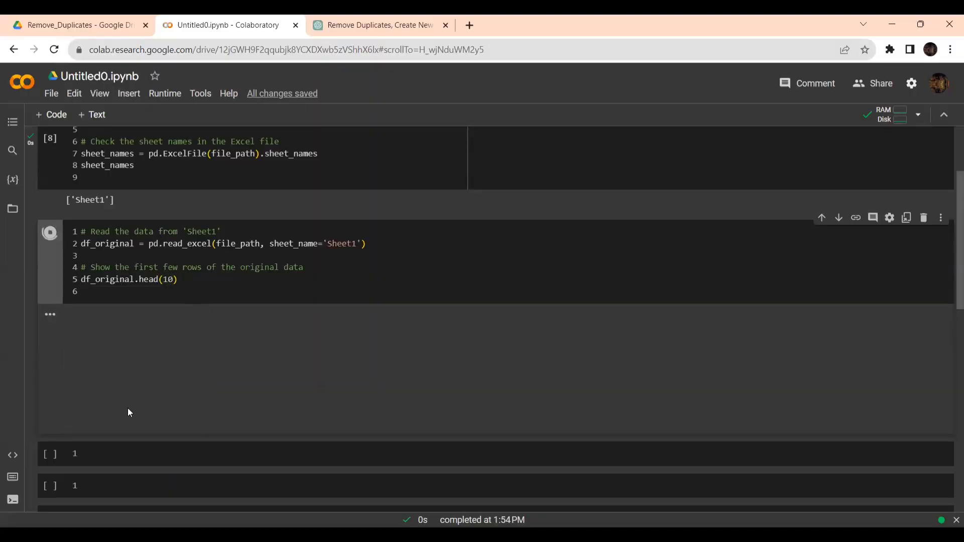
scroll(250, 398, "down", 4)
scroll(249, 394, "up", 5)
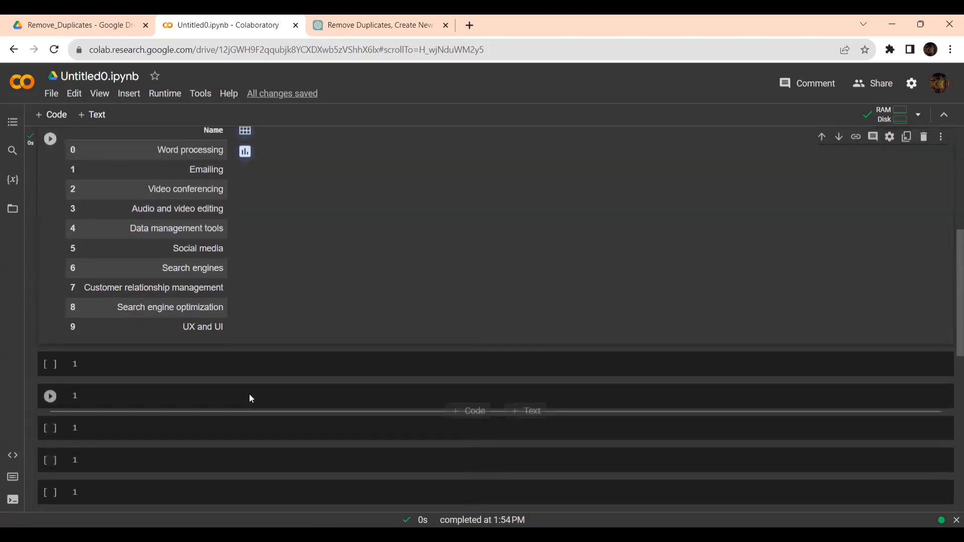
scroll(250, 398, "down", 3)
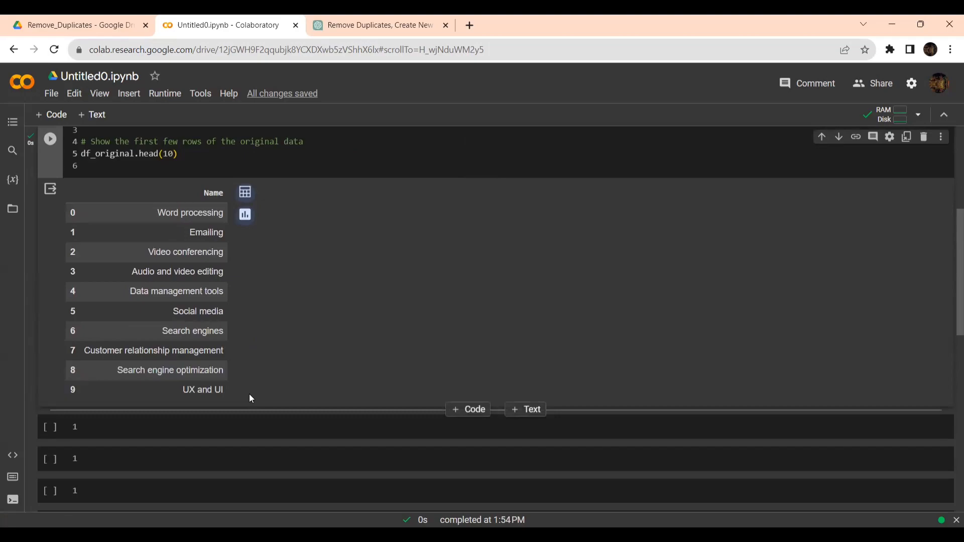
Switch to the ChatGPT conversation and reply "yes" to its proposal to move the duplicates into a new sheet.
left_click(331, 31)
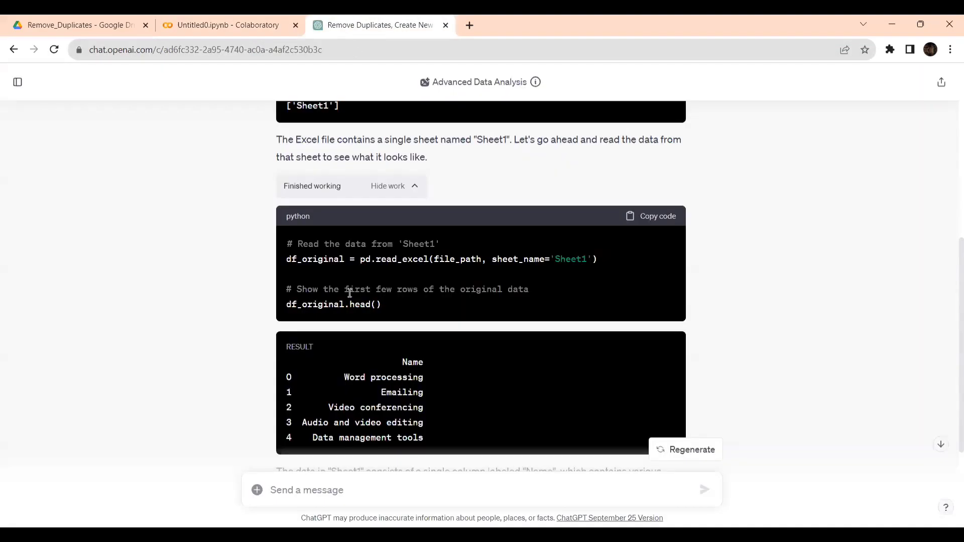
scroll(350, 293, "down", 3)
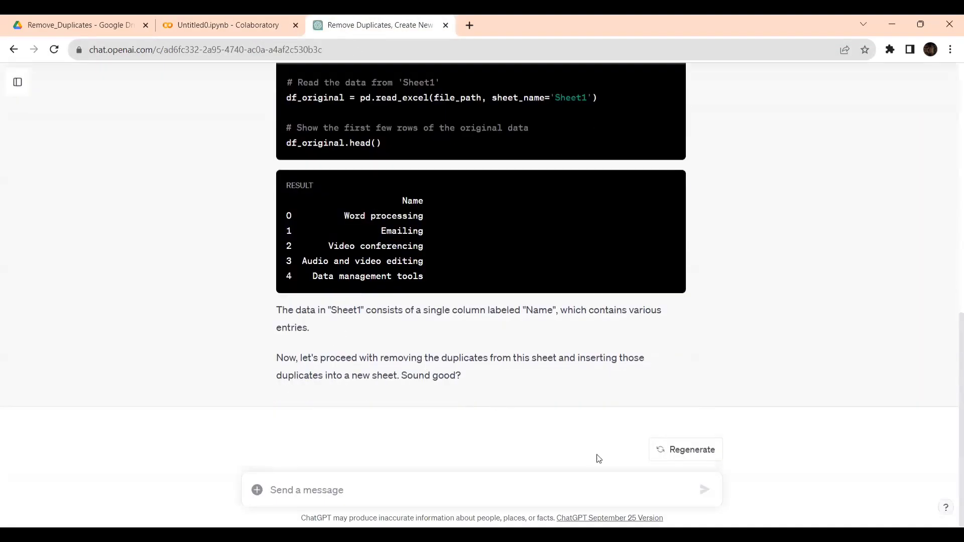
scroll(476, 393, "up", 1)
scroll(476, 393, "down", 1)
left_click(399, 487)
type("yes")
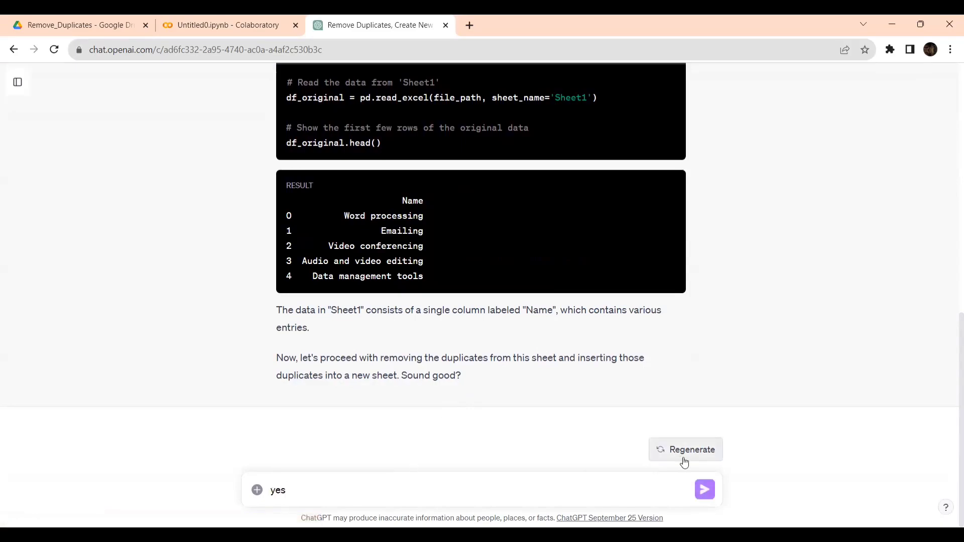
left_click(704, 491)
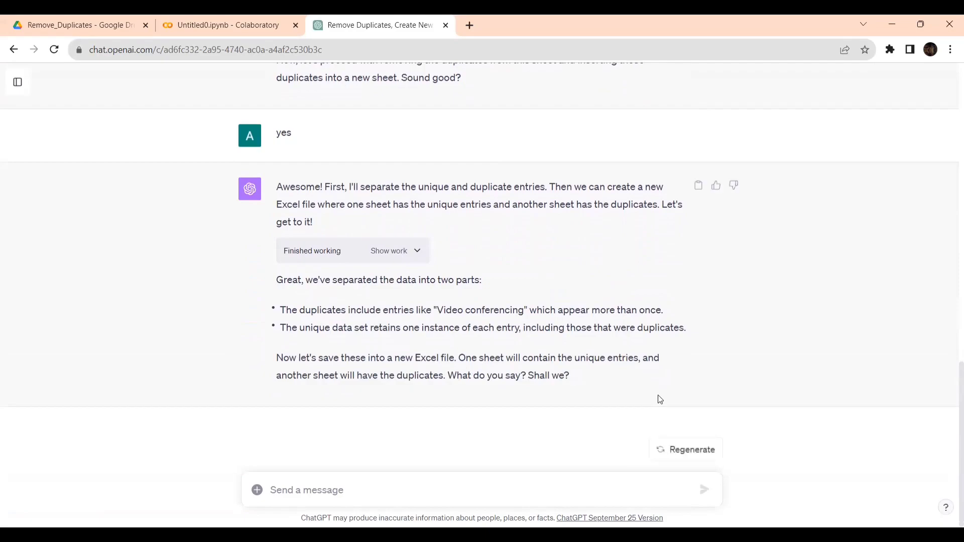
Expand the Python work in ChatGPT's new answer and review the duplicate and unique entries code with its result.
left_click(418, 251)
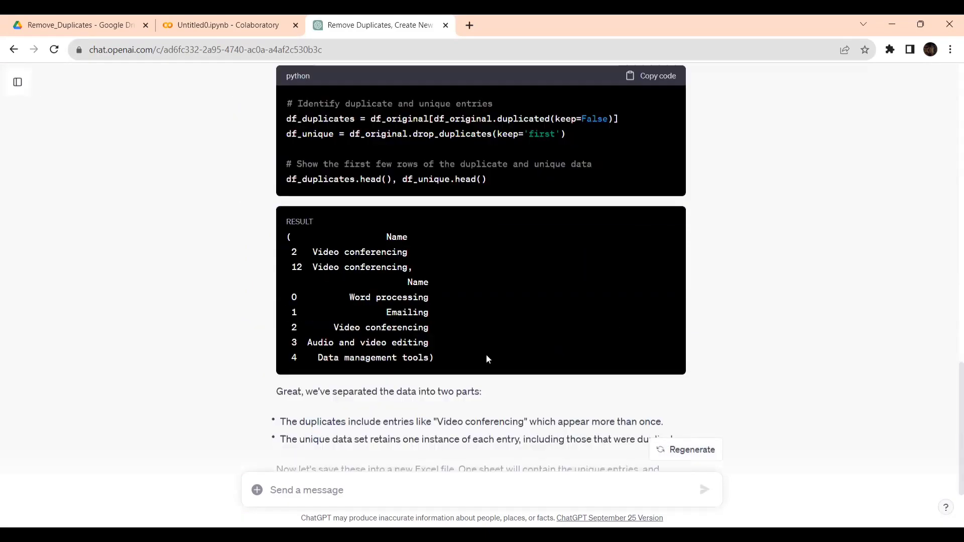
scroll(539, 340, "up", 2)
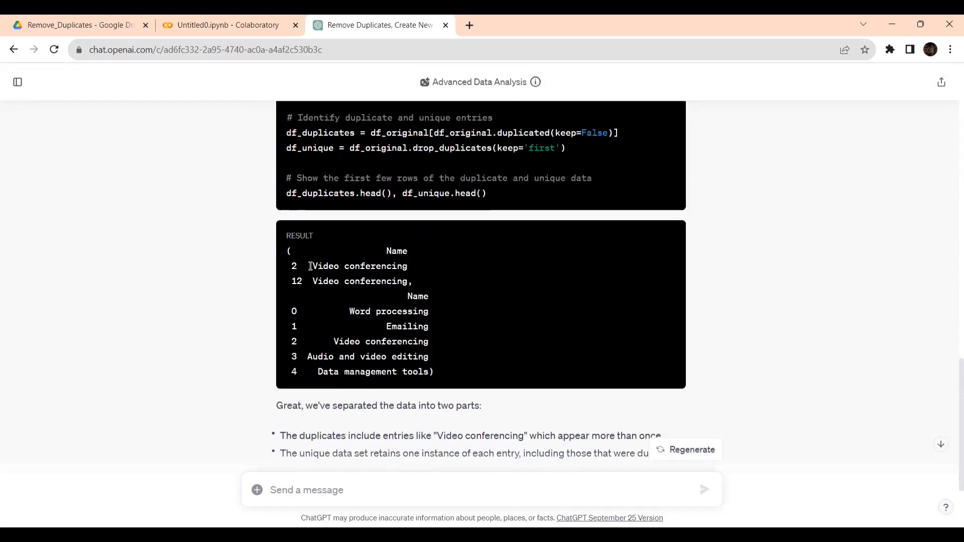
scroll(436, 327, "up", 2)
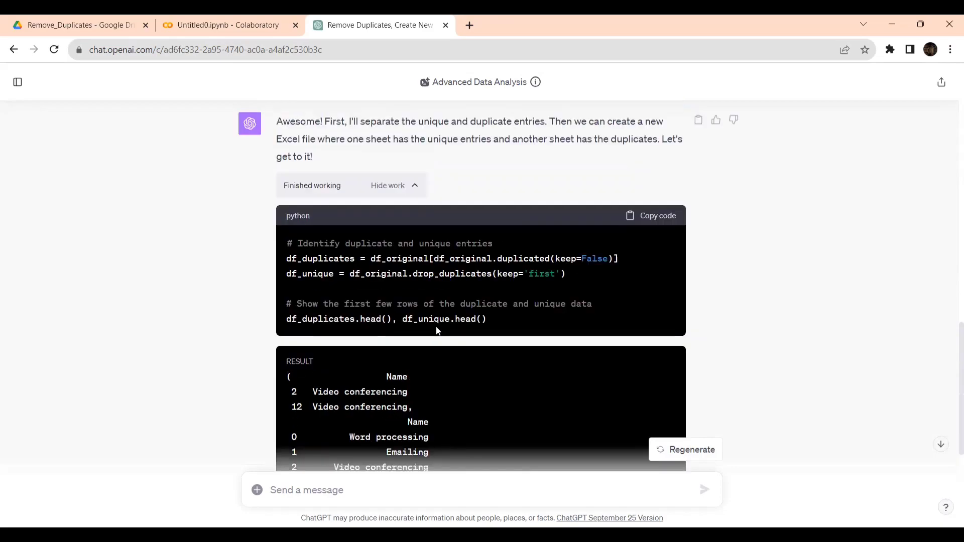
scroll(563, 347, "down", 2)
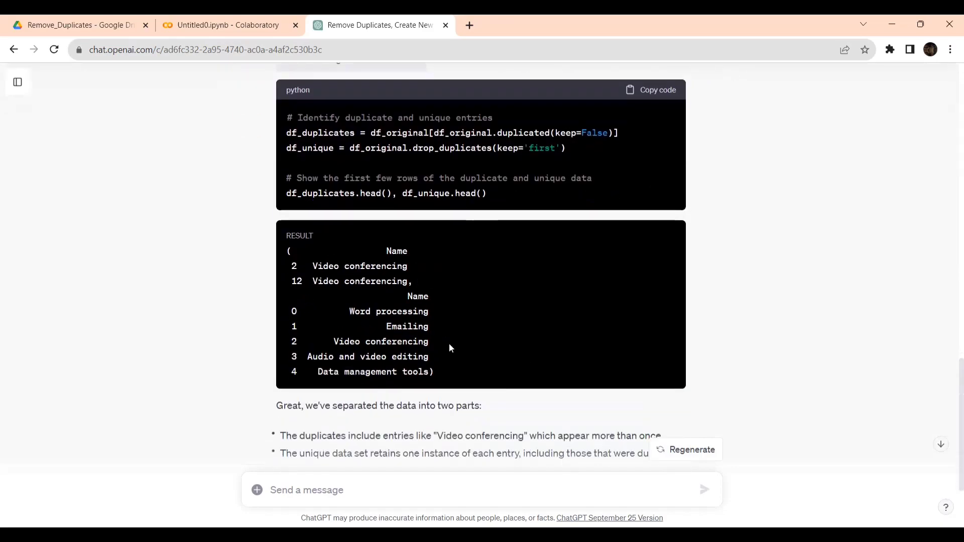
scroll(441, 312, "up", 4)
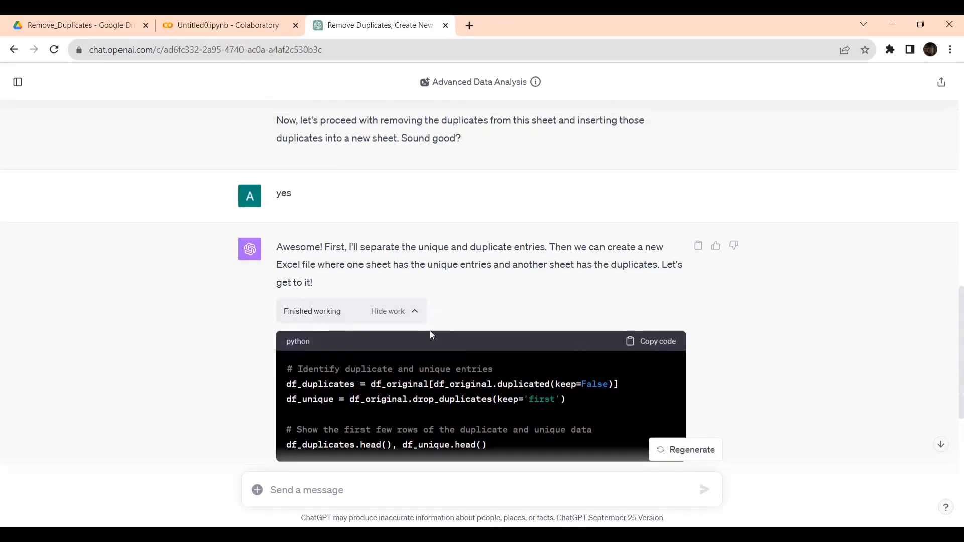
Copy ChatGPT's code that identifies duplicate and unique entries into the next empty cell of the Colab notebook and run it.
scroll(575, 356, "down", 1)
left_click(655, 279)
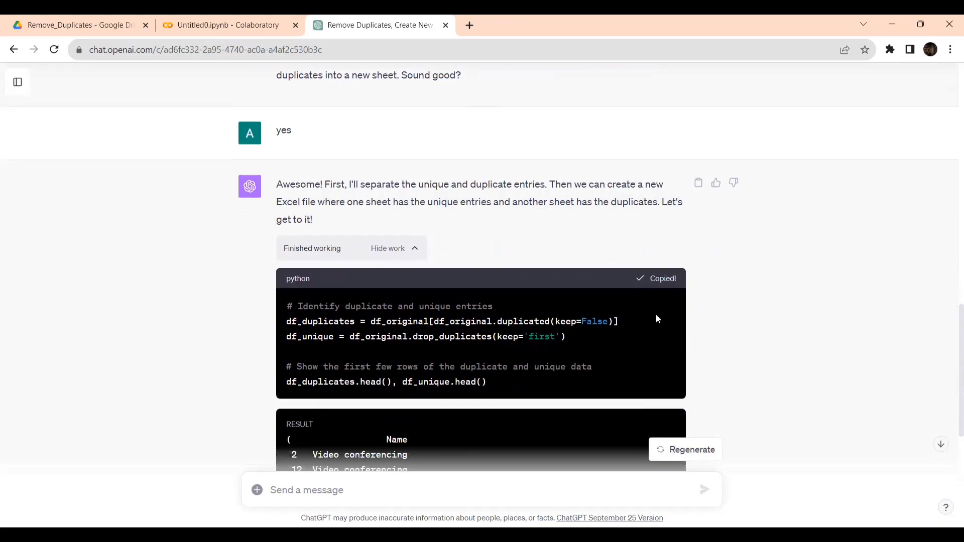
left_click(236, 25)
left_click(208, 426)
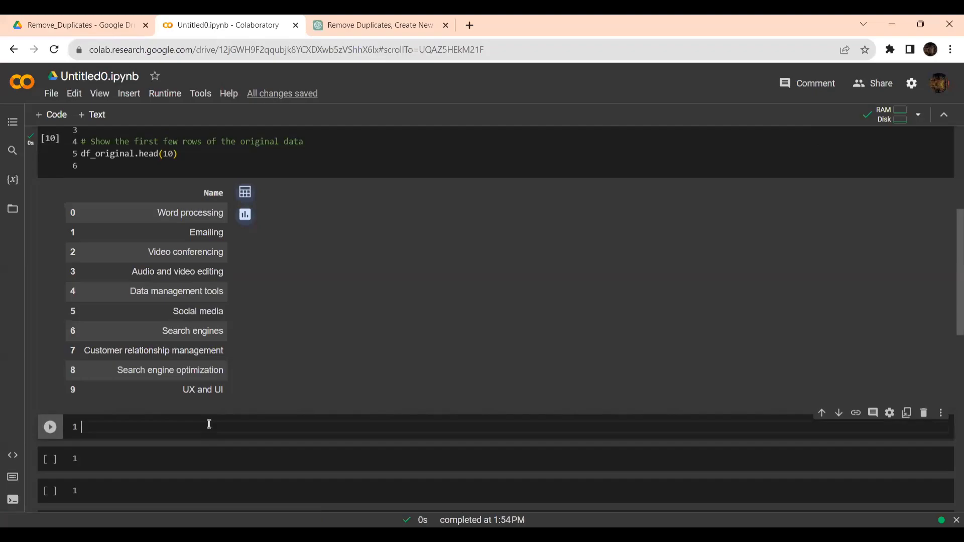
key("ctrl+v")
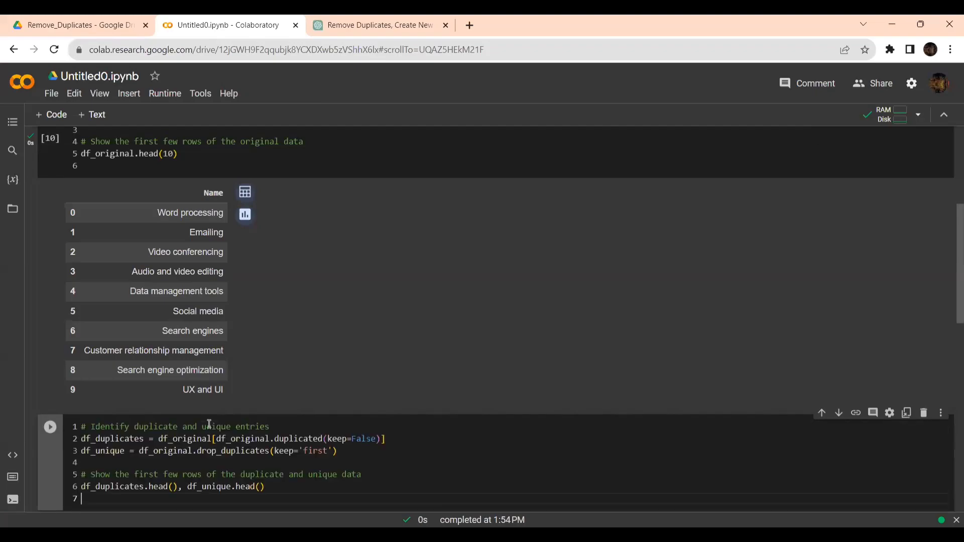
left_click(51, 427)
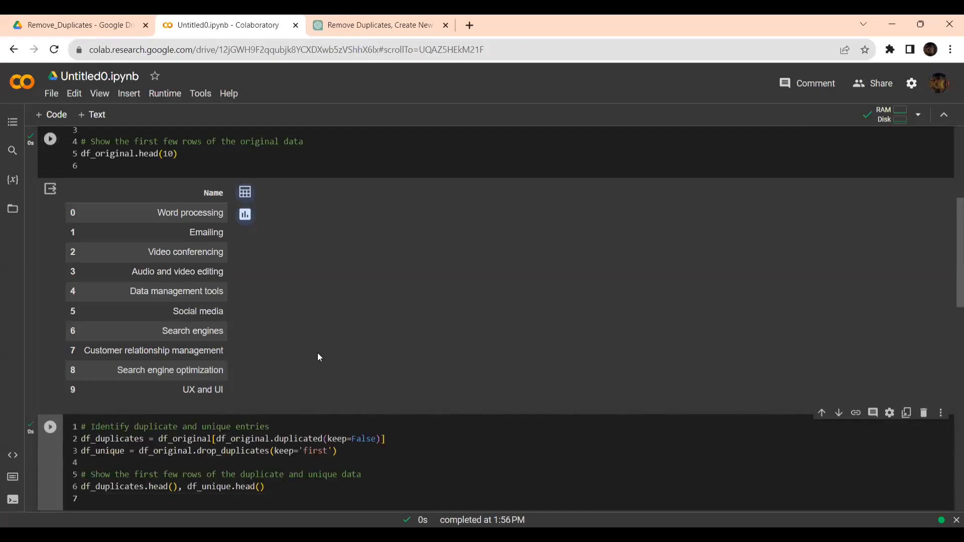
Review the duplicate and unique entries cell, going over its two comments and the duplicated entries in its output.
scroll(317, 357, "down", 3)
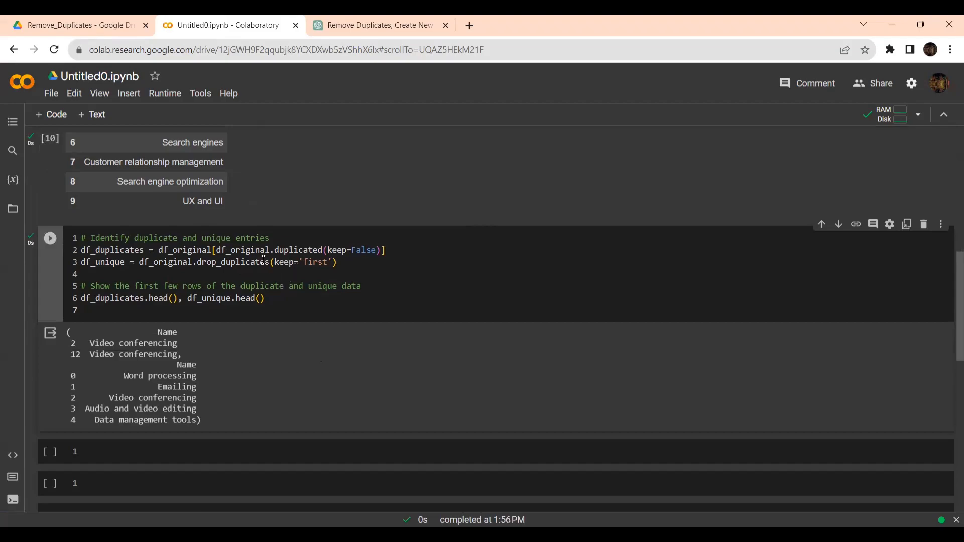
left_click(278, 239)
left_click_drag(278, 239, 80, 238)
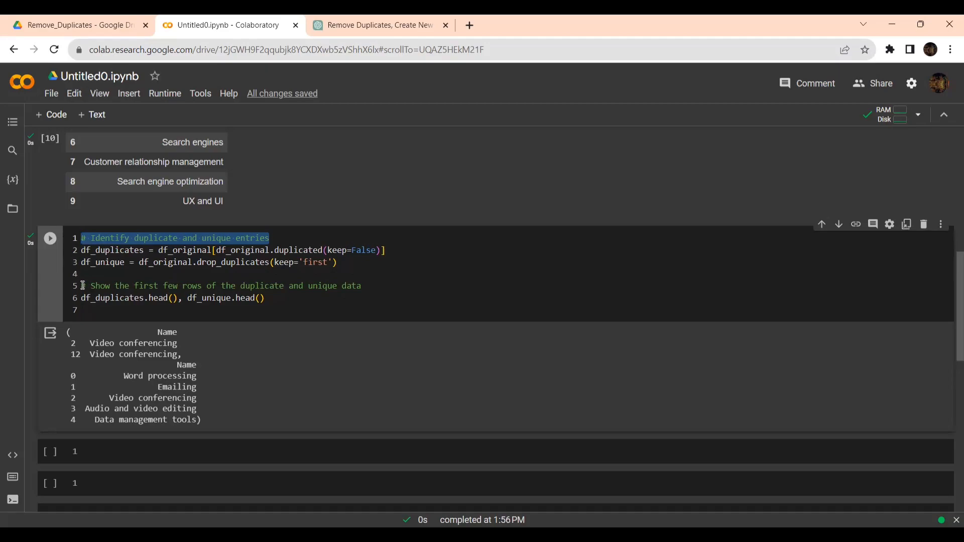
left_click_drag(85, 286, 365, 285)
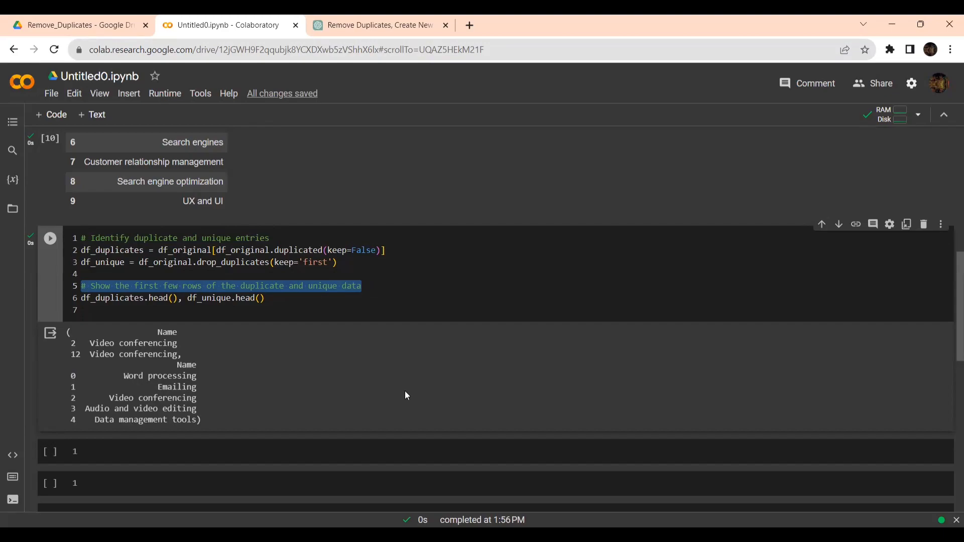
left_click(401, 287)
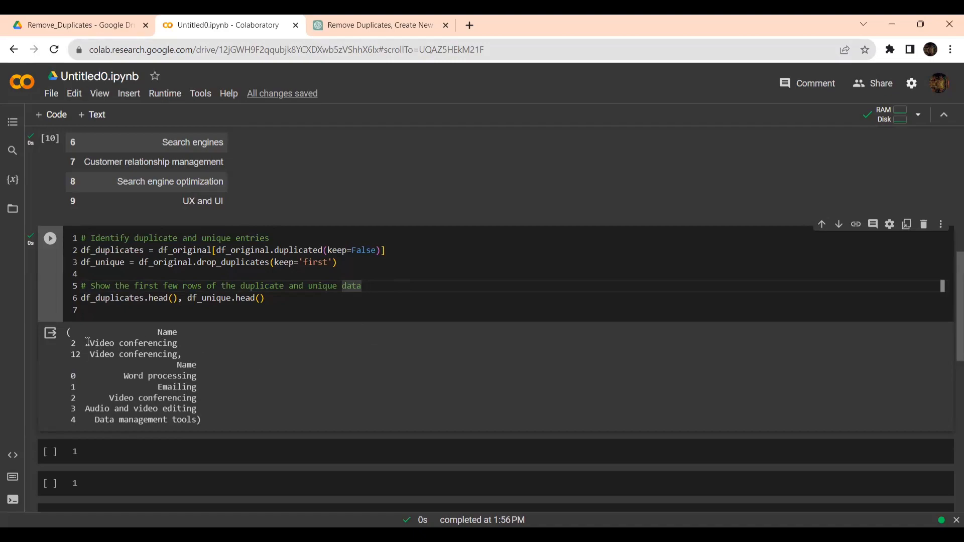
left_click_drag(86, 343, 182, 355)
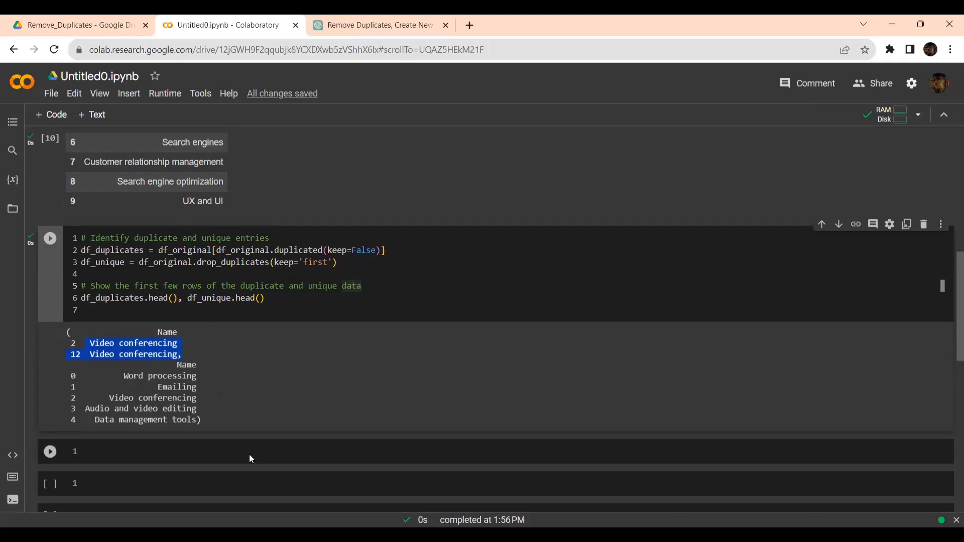
Switch to the ChatGPT conversation and reply "yes" to its proposal to save both data sets into a new Excel file.
key("ctrl+Tab")
scroll(363, 251, "down", 3)
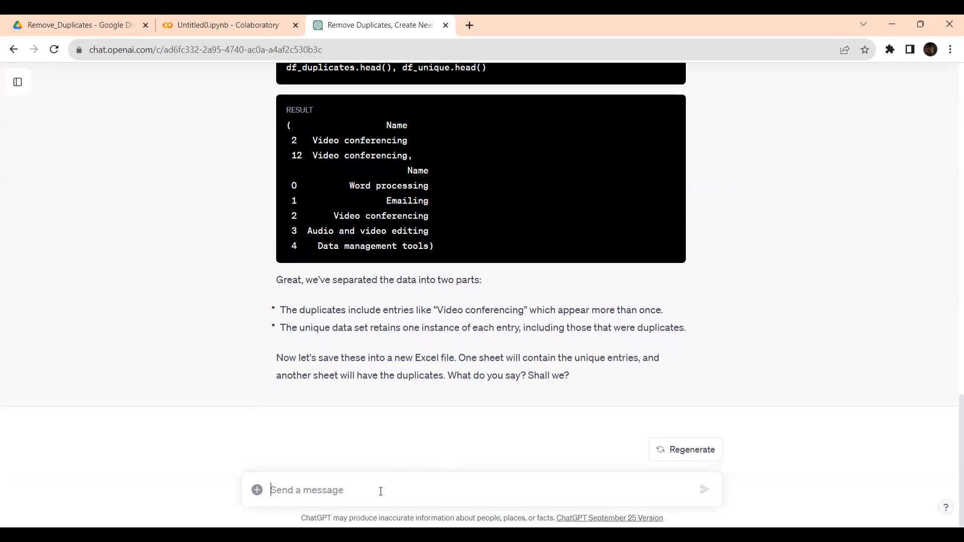
type("yes")
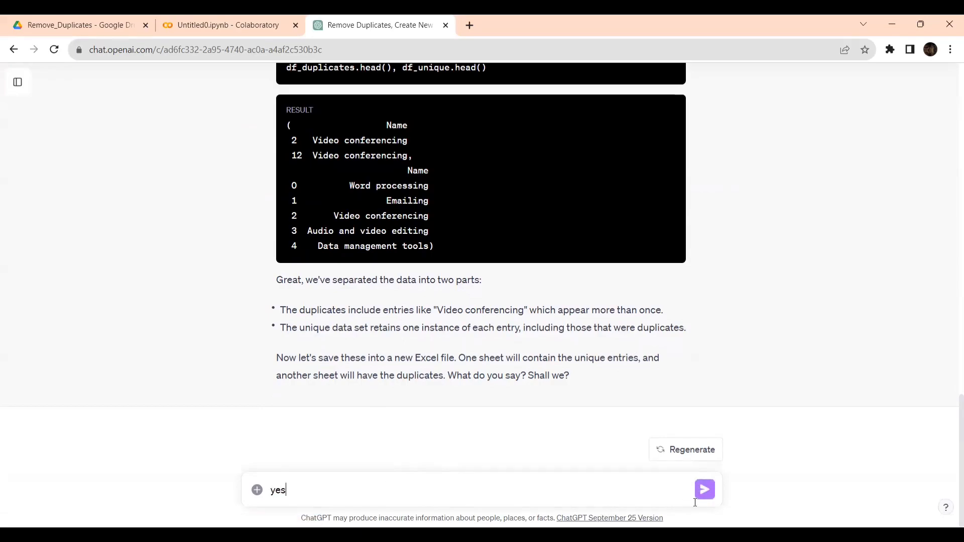
left_click(705, 491)
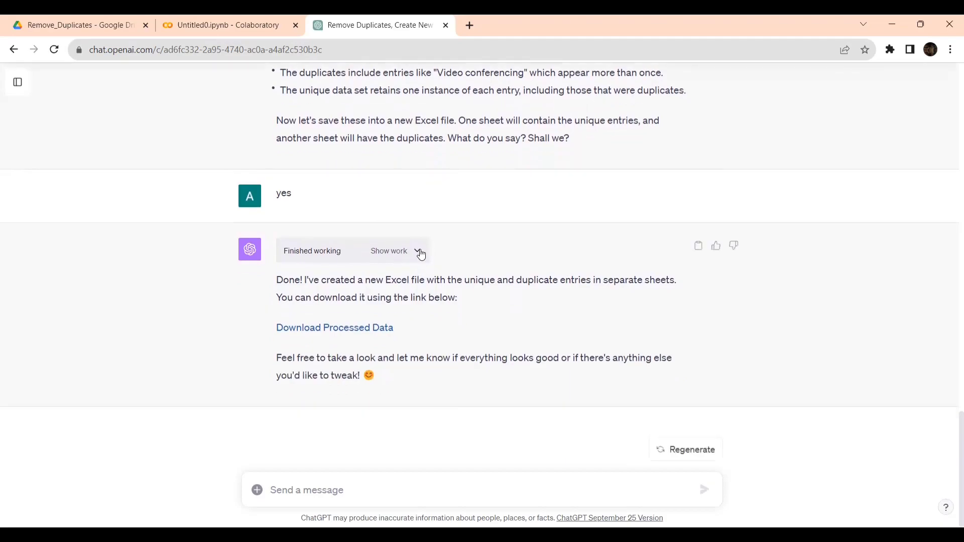
Expand the Python work in ChatGPT's new answer and copy its Excel writer code into the next empty cell of the Colab notebook.
left_click(420, 252)
scroll(437, 271, "up", 4)
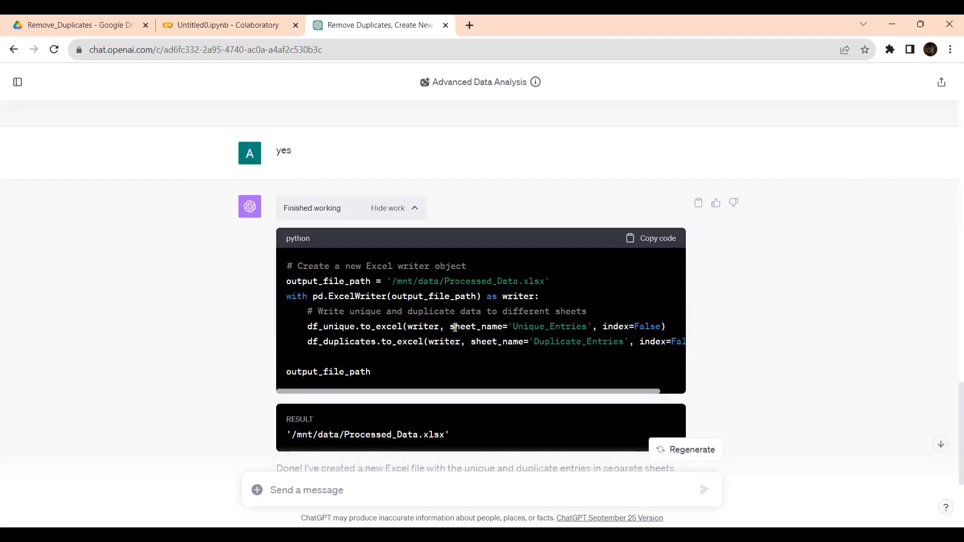
left_click(667, 240)
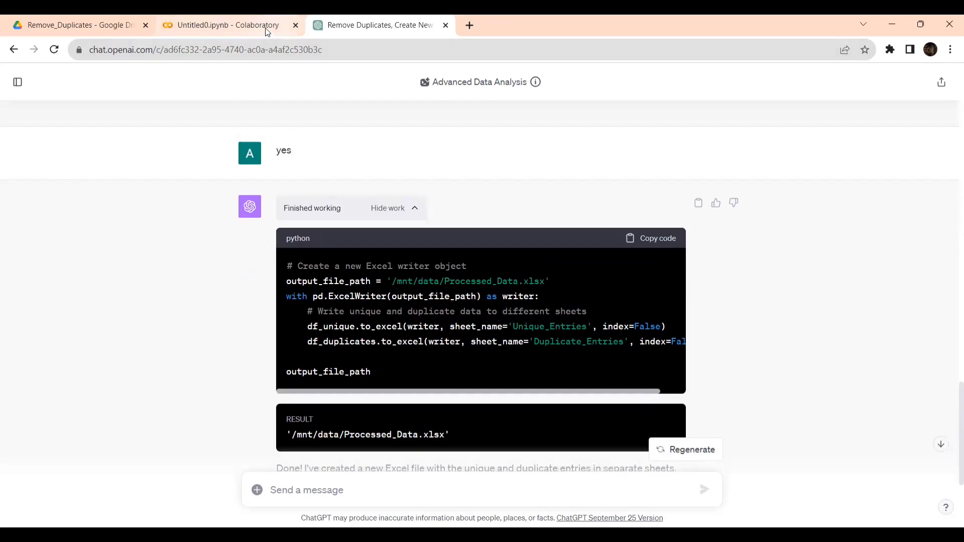
left_click(226, 25)
scroll(256, 232, "down", 5)
scroll(256, 236, "up", 1)
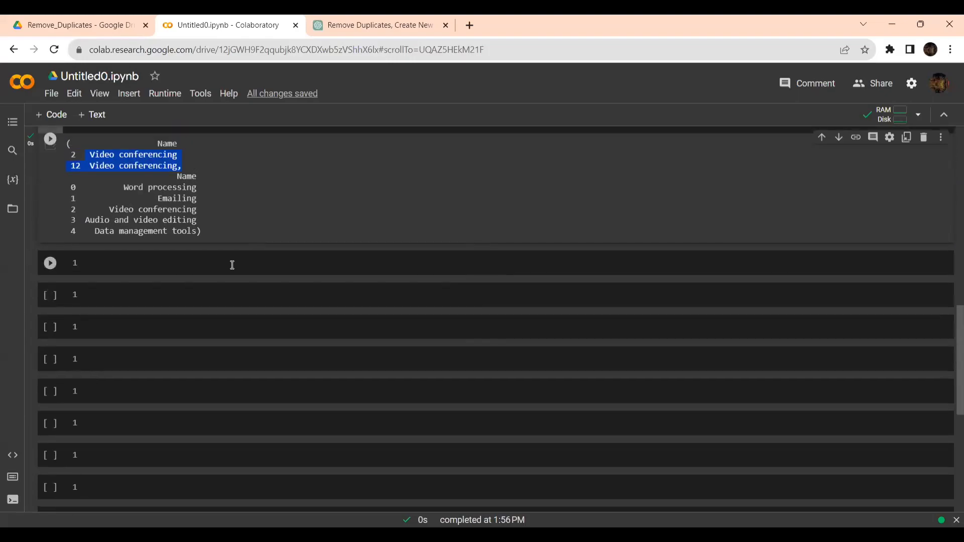
left_click(233, 265)
key("ctrl+v")
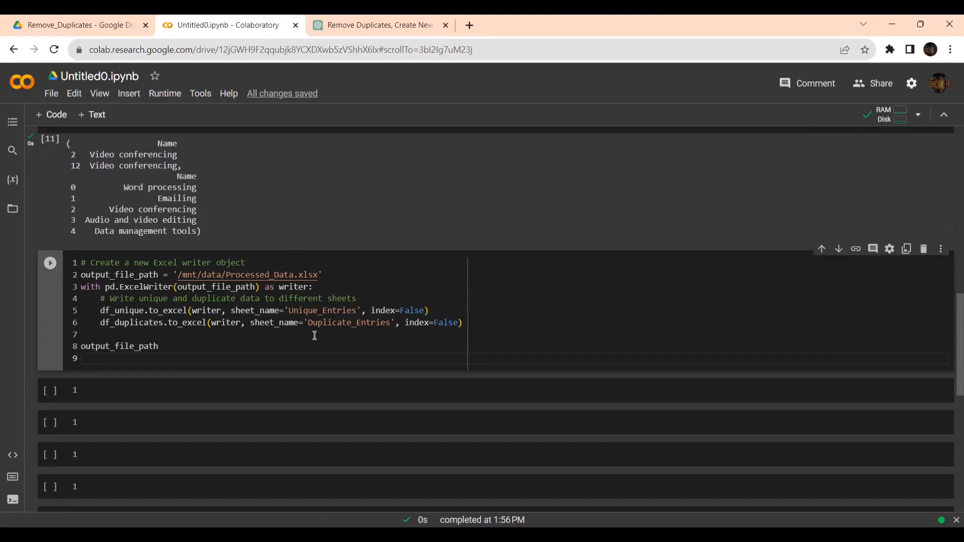
Copy the Remove_Duplicates folder path from the cd command in the notebook's first cell.
scroll(315, 336, "up", 10)
scroll(315, 336, "up", 4)
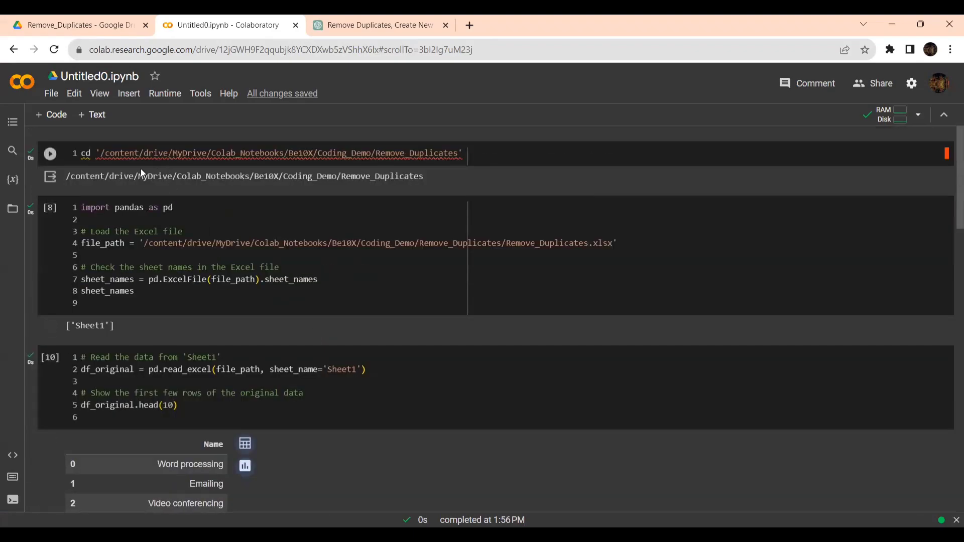
left_click(102, 152)
left_click_drag(102, 153, 458, 142)
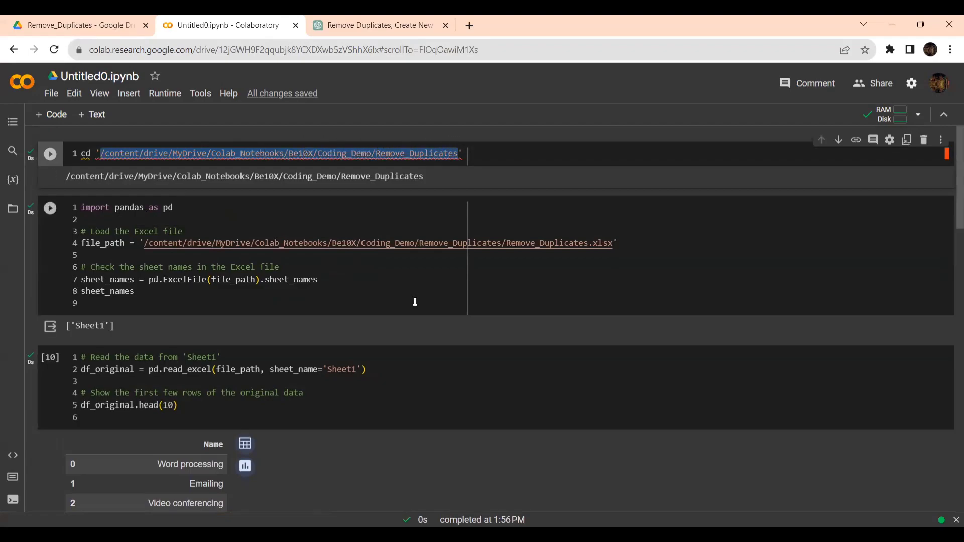
Set output_file_path in the Excel writer cell to '/content/drive/MyDrive/Colab_Notebooks/Be10X/Coding_Demo/Remove_Duplicates/Processed_Data.xlsx'.
scroll(415, 302, "down", 15)
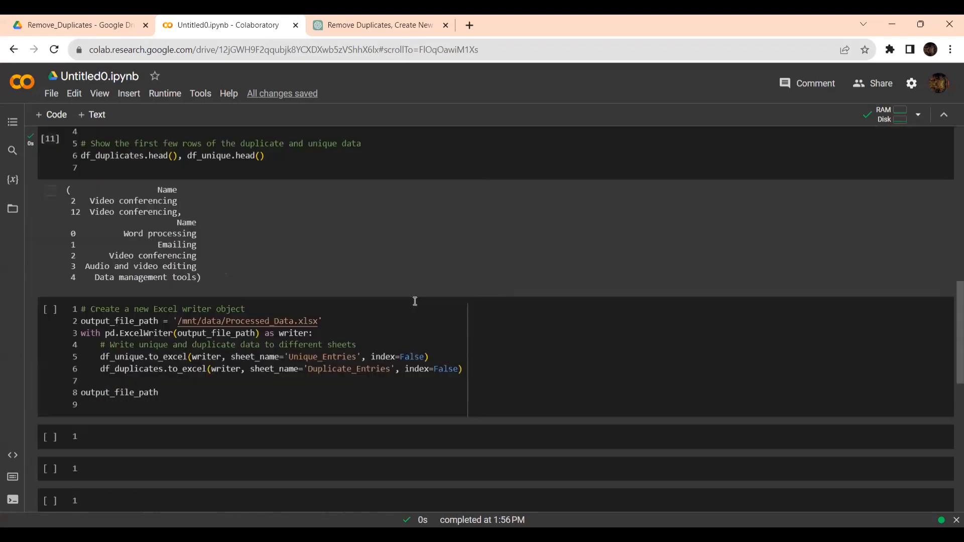
scroll(415, 302, "up", 3)
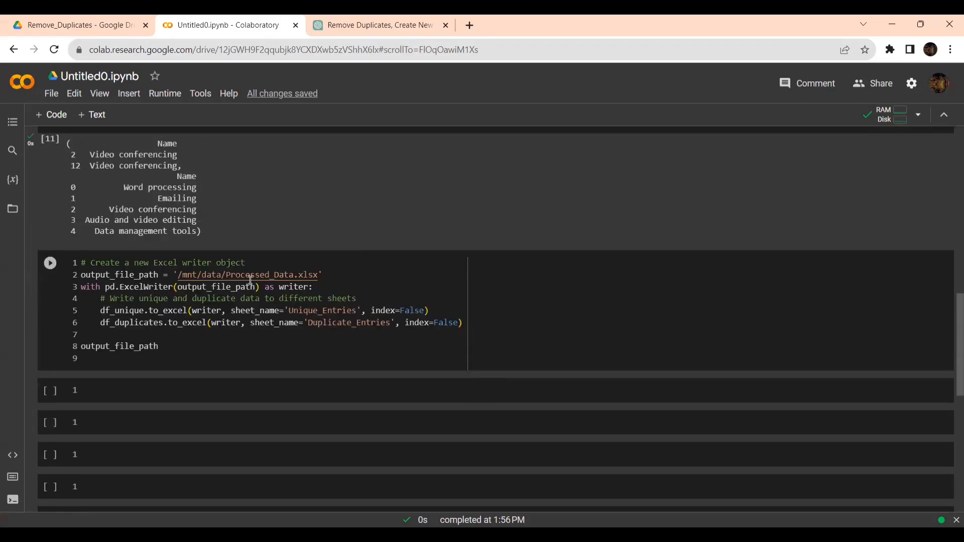
left_click(222, 275)
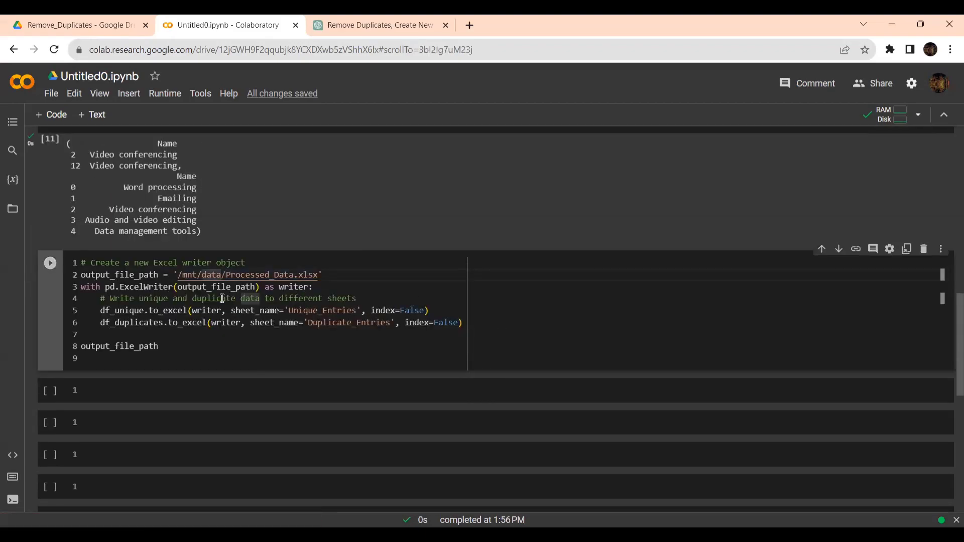
key("BackSpace")
key("BackSpace")
key("BackSpace")
key("BackSpace")
key("BackSpace")
key("BackSpace")
key("BackSpace")
key("BackSpace")
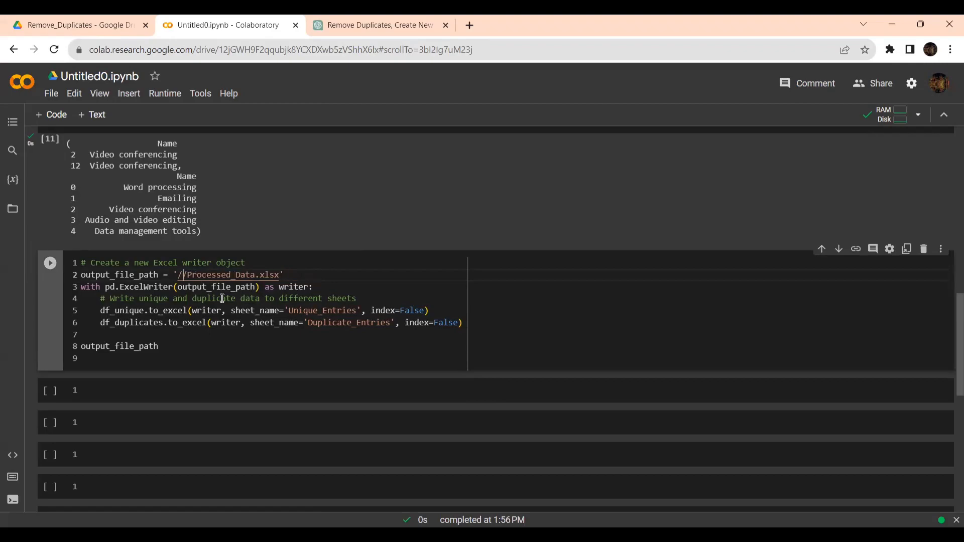
key("ctrl+v")
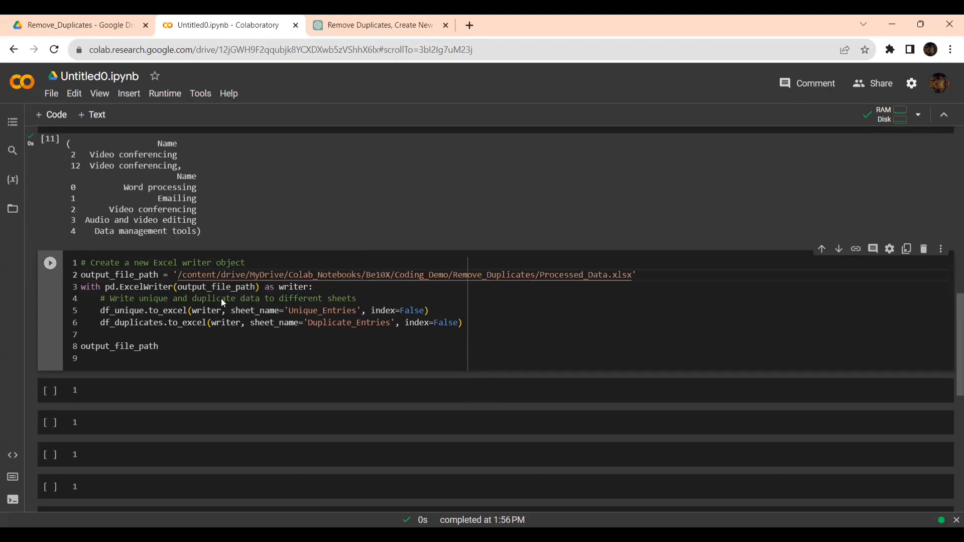
Switch to the ChatGPT conversation and check the Download Processed Data link at the end of its answer.
left_click(351, 25)
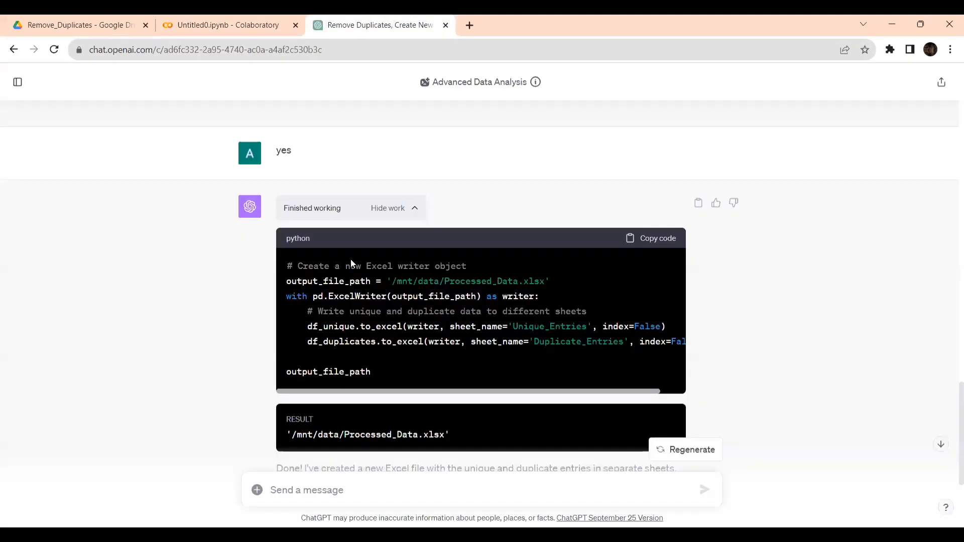
scroll(407, 296, "down", 3)
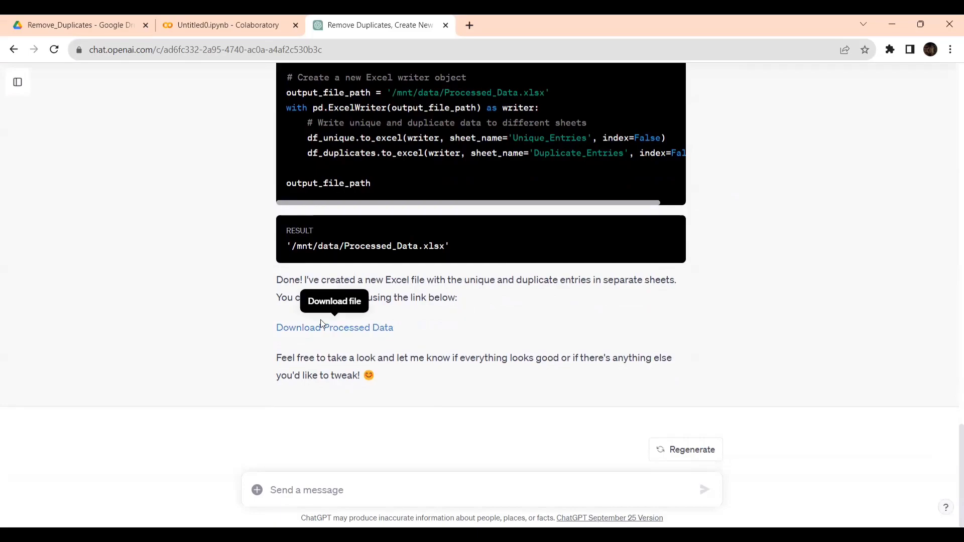
left_click(350, 333)
Return to the Colab notebook, run the Excel writer cell and check the file path it outputs.
left_click(196, 24)
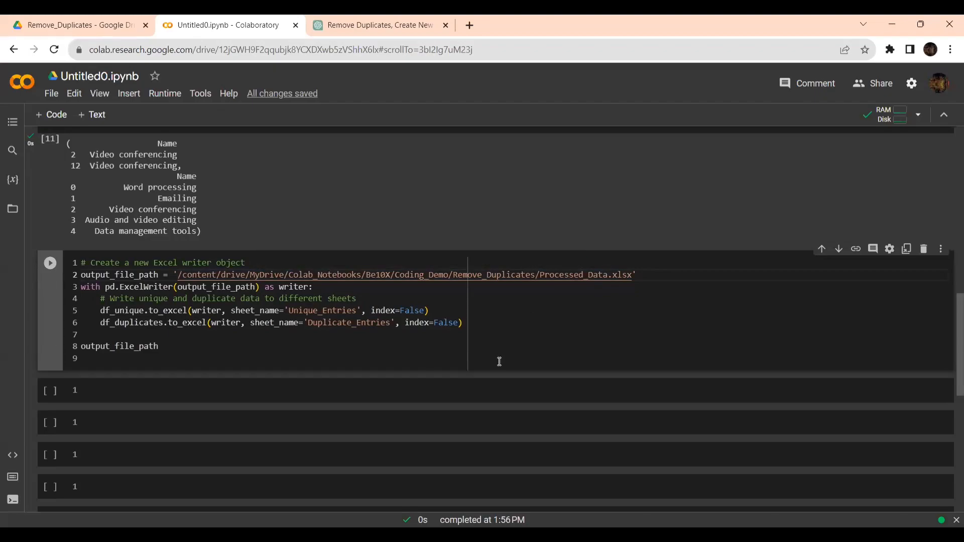
left_click(51, 264)
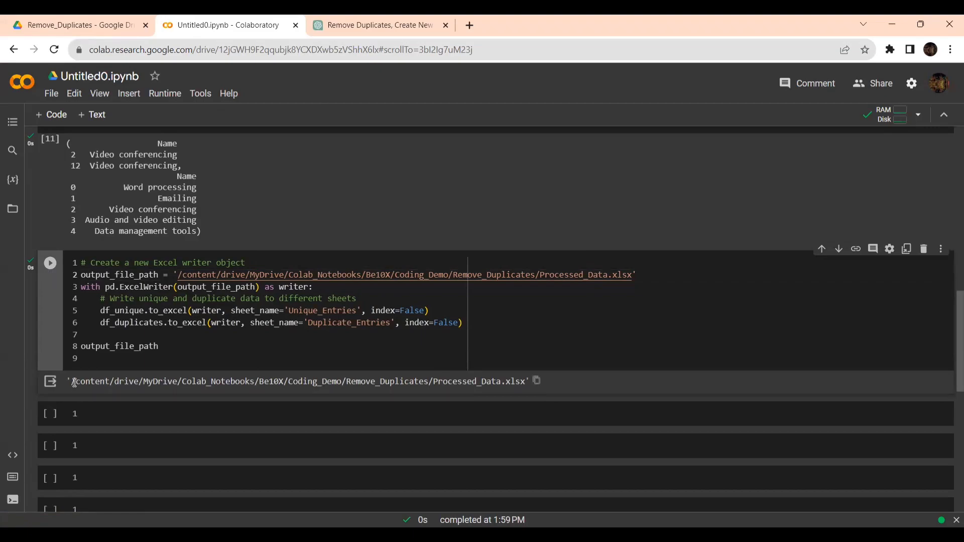
left_click_drag(74, 382, 506, 377)
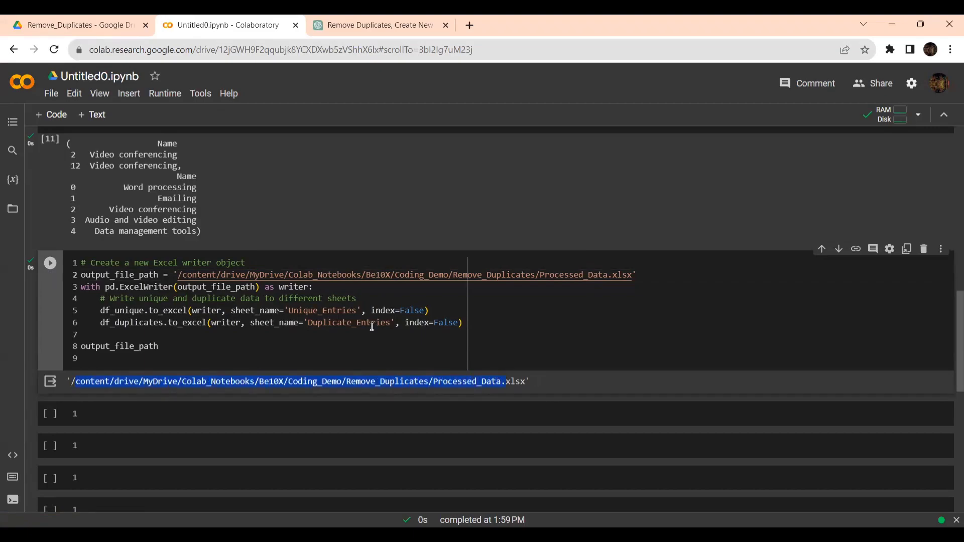
Switch to Google Drive, refresh the Remove_Duplicates folder and open Processed_Data.xlsx.
left_click(106, 26)
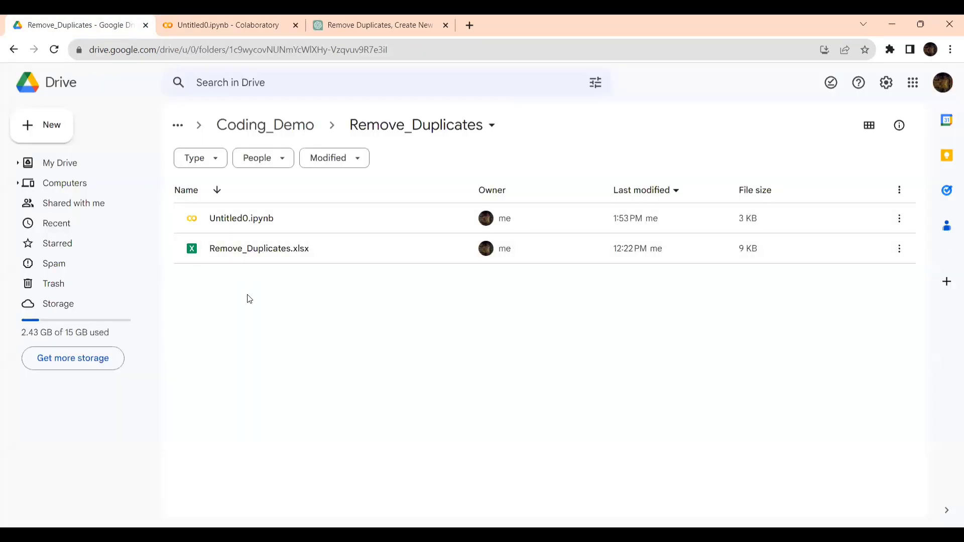
left_click(54, 53)
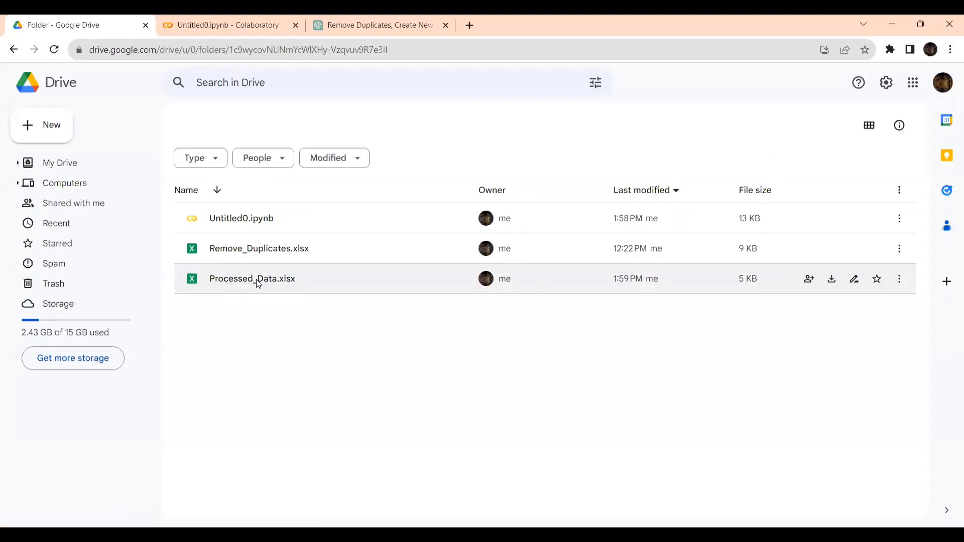
double_click(258, 283)
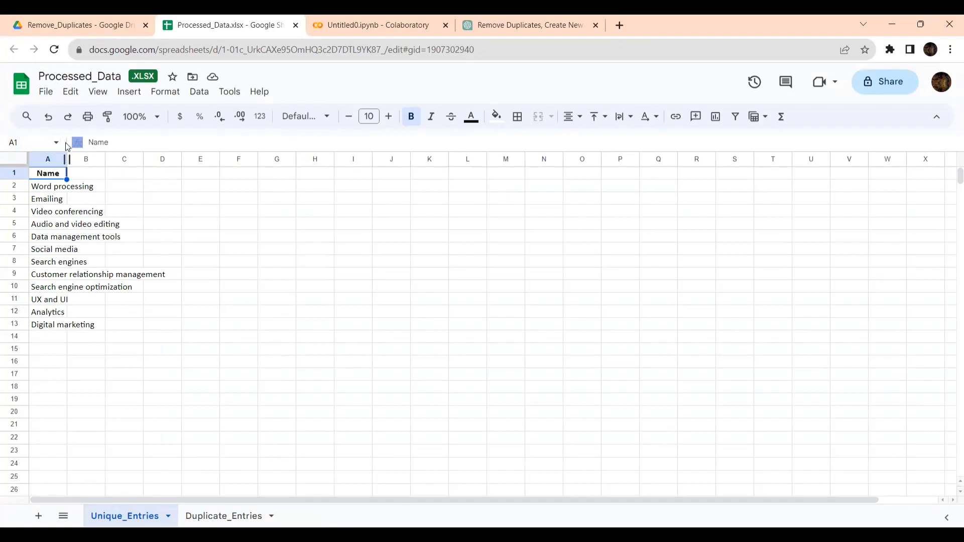
Widen column A of the Unique_Entries sheet to fit the full names and check the Video conferencing entry in A4.
left_click_drag(67, 158, 186, 168)
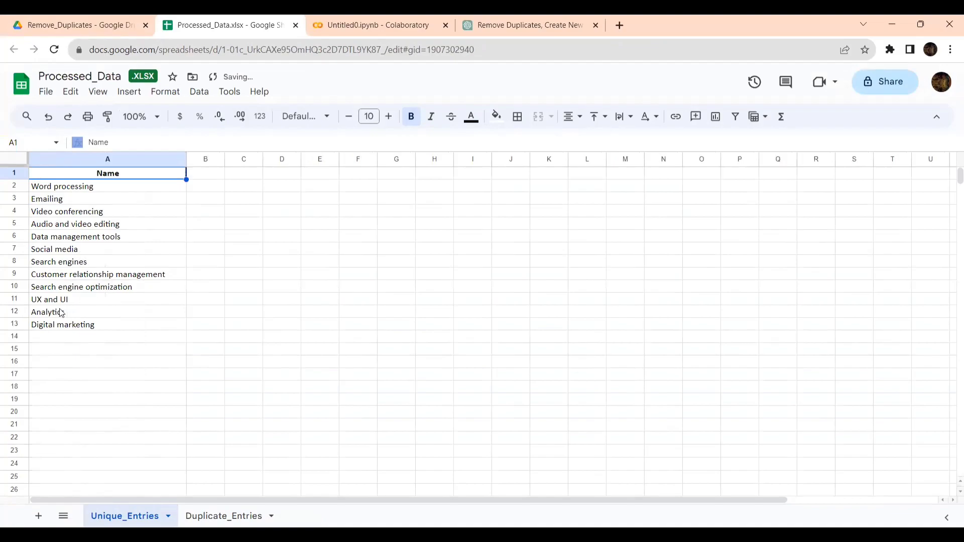
double_click(69, 211)
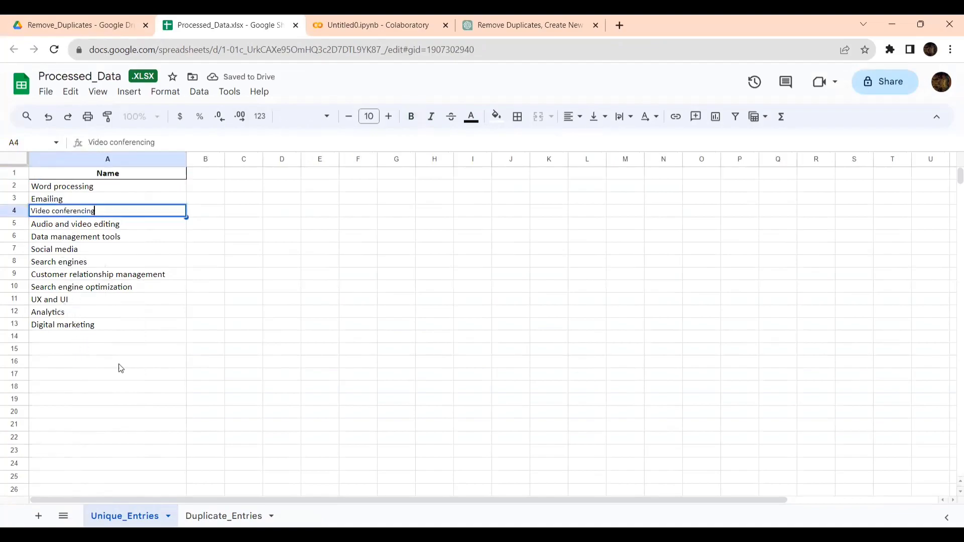
Switch to the original workbook in Excel and compare the Video conferencing entries in cells A4 and A14.
key("alt+Tab")
left_click(74, 370)
left_click(88, 220)
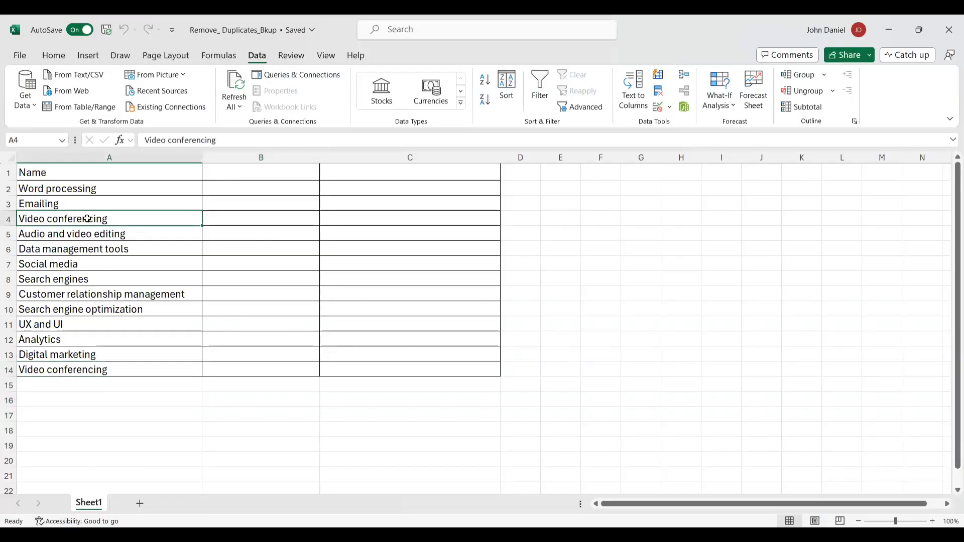
left_click(57, 373)
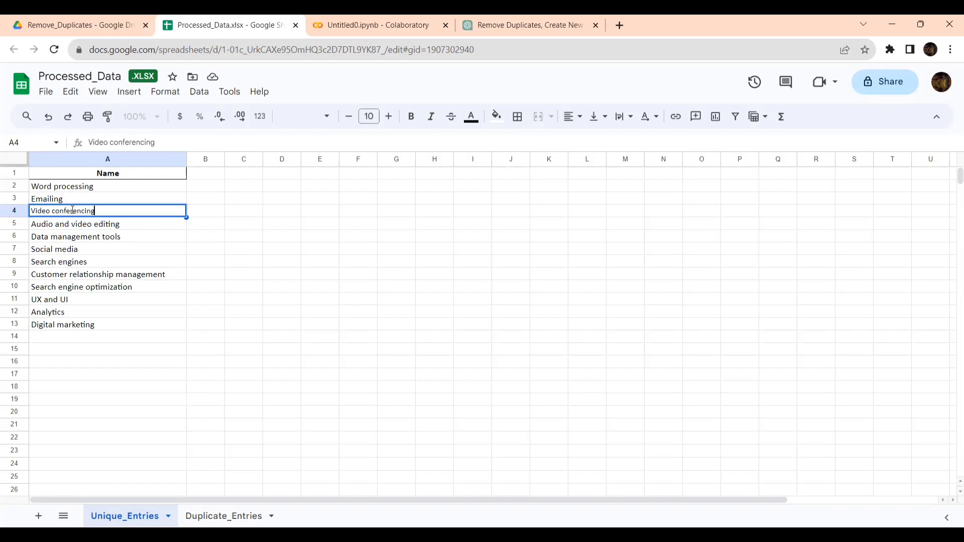
Switch to Processed_Data in Google Sheets and compare the entries on the Unique_Entries and Duplicate_Entries sheets.
left_click(60, 337)
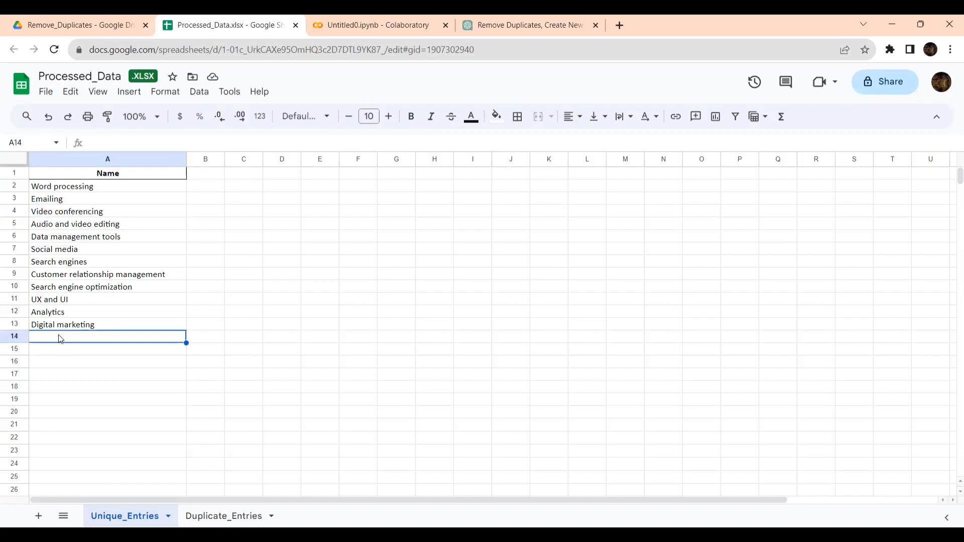
left_click(213, 517)
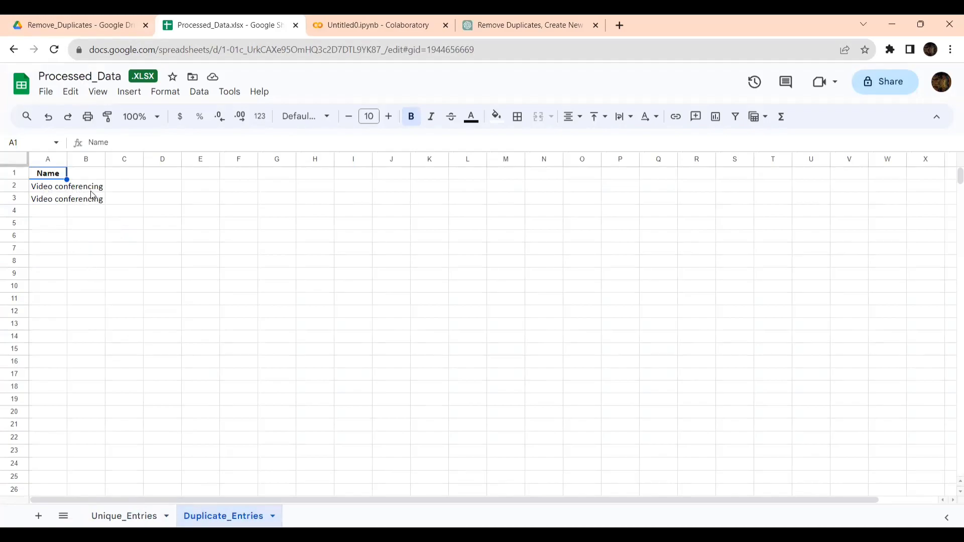
left_click(122, 516)
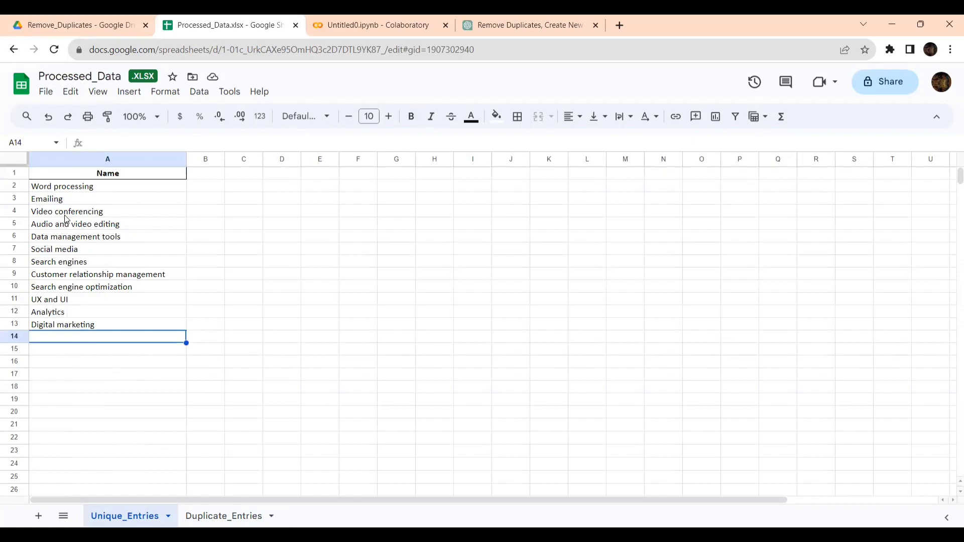
left_click(222, 522)
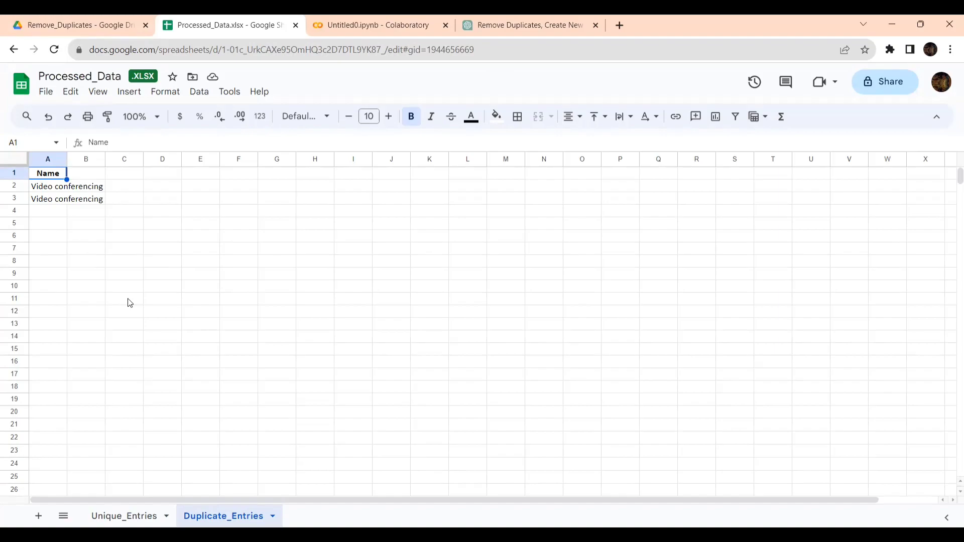
Close the Processed_Data spreadsheet, switch to the Remove_ Duplicates_Bkup workbook in Excel and select the empty cell B1.
left_click(296, 25)
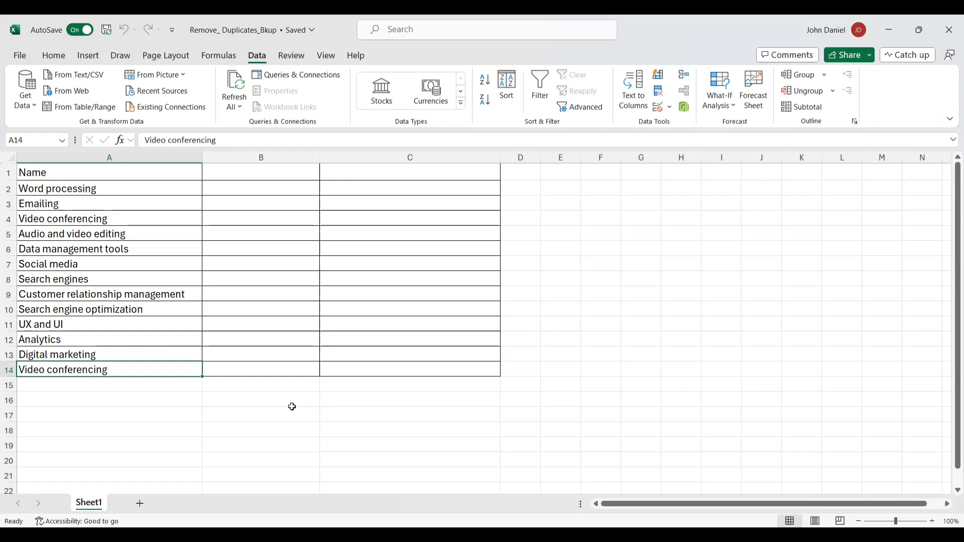
left_click(242, 141)
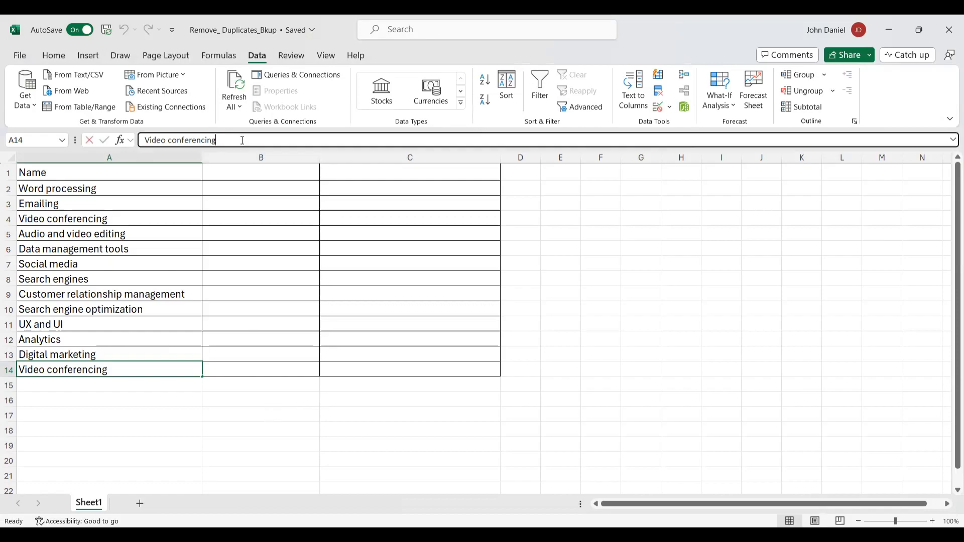
left_click(233, 172)
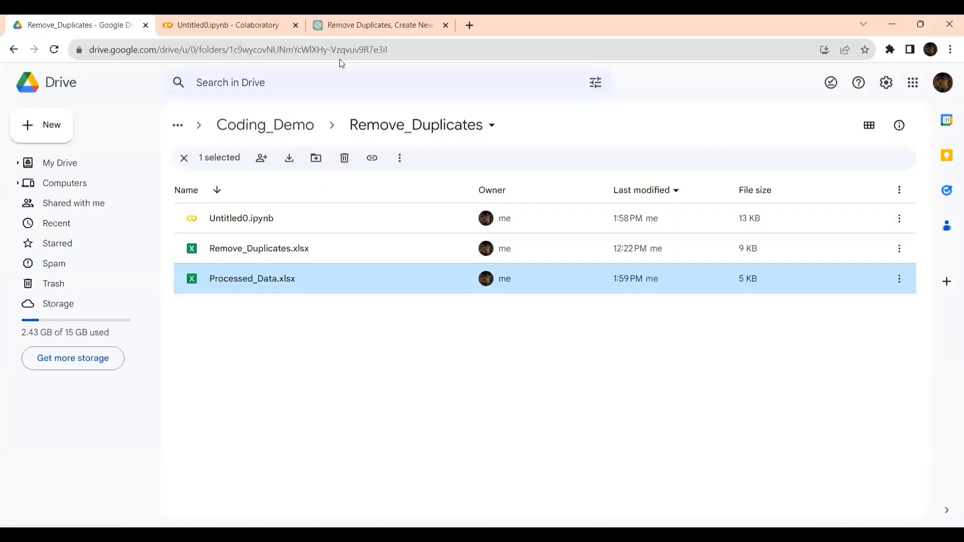
Switch to the Remove Duplicates conversation in ChatGPT and start a new message.
left_click(361, 25)
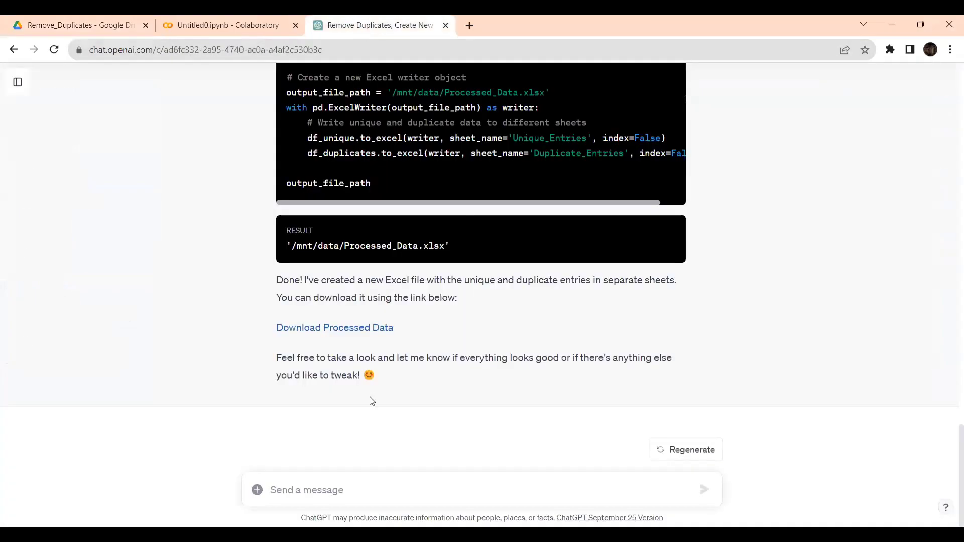
left_click(339, 492)
type("remove")
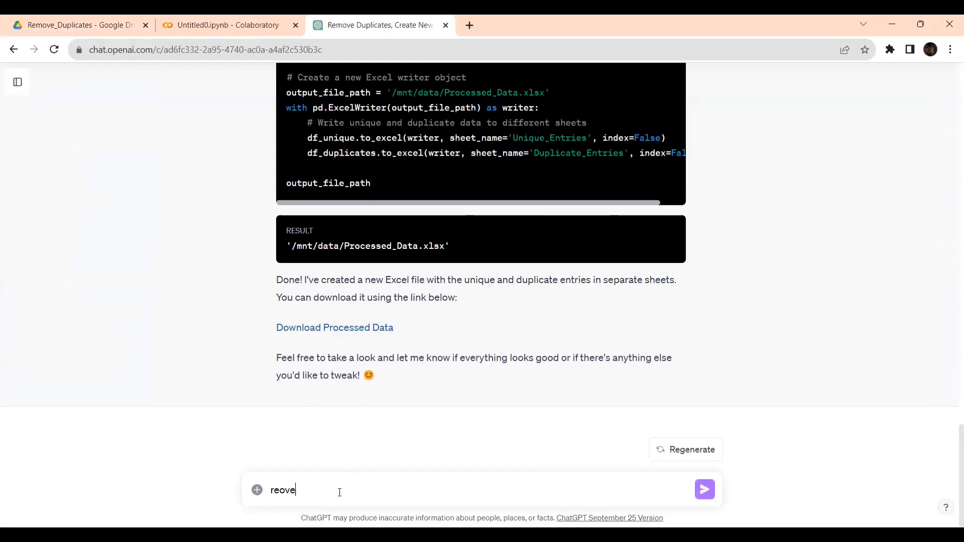
key("BackSpace")
key("BackSpace")
key("BackSpace")
type("move dupl")
type("icates ")
type("f")
key("BackSpace")
key("BackSpace")
key("BackSpace")
key("BackSpace")
key("BackSpace")
key("BackSpace")
key("BackSpace")
key("BackSpace")
key("BackSpace")
key("BackSpace")
key("BackSpace")
key("BackSpace")
key("BackSpace")
key("BackSpace")
key("BackSpace")
key("BackSpace")
key("BackSpace")
key("BackSpace")
Ask ChatGPT to "generate an excel formula to remove duplicate records from column A".
type("generate an excel formula to r")
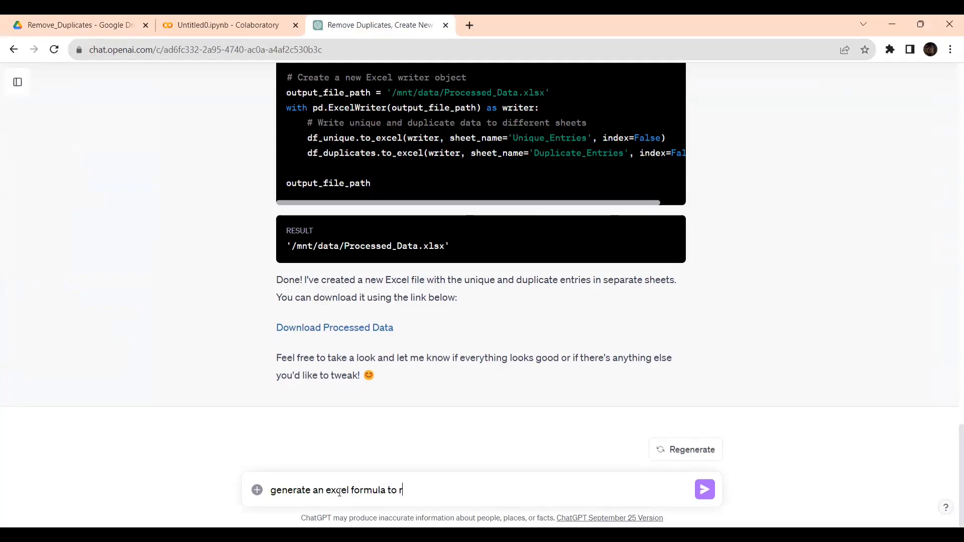
type("emove duplicate records from")
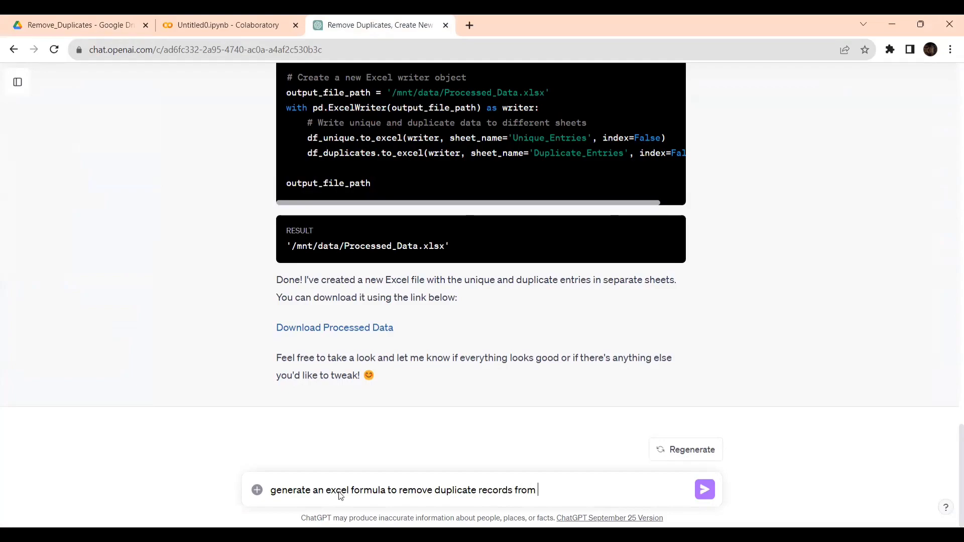
key("alt+Tab")
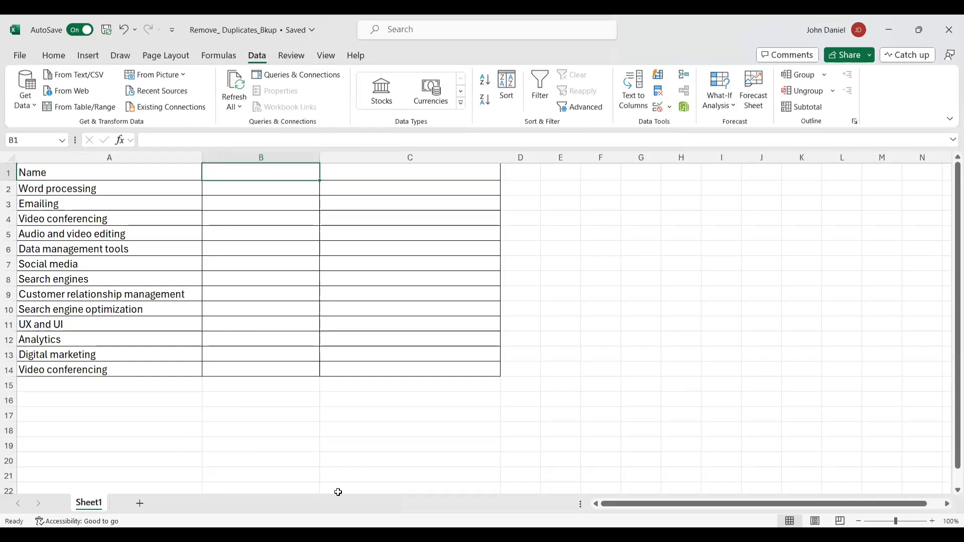
key("alt+Tab")
type("column")
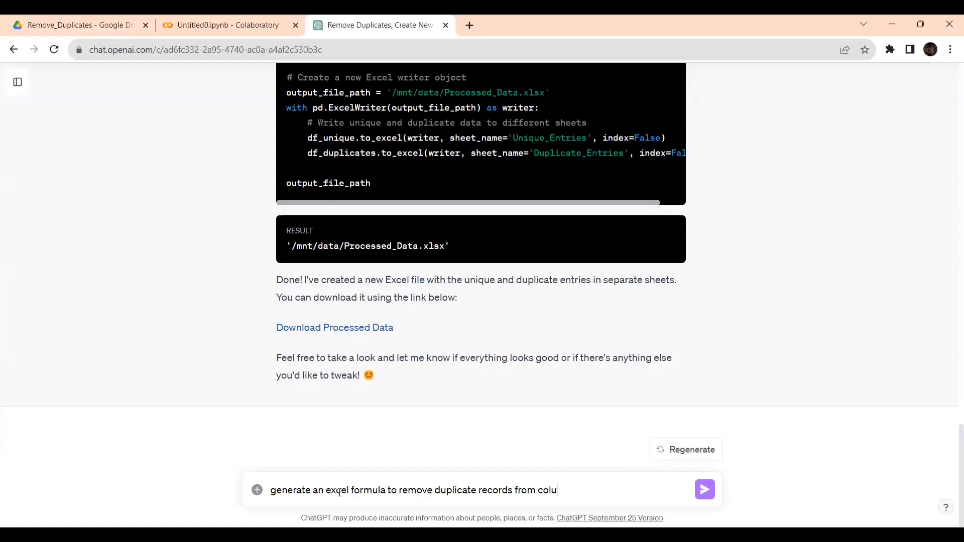
type(" A")
left_click(706, 491)
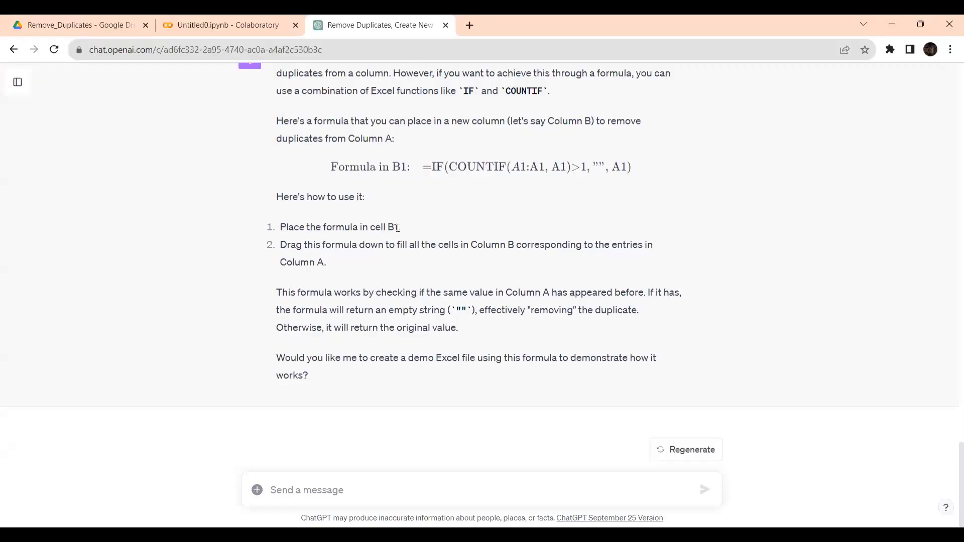
Read ChatGPT's instructions against the Excel sheet and copy the formula =IF(COUNTIF(A1:A1, A1)>1, "", A1).
scroll(395, 230, "up", 2)
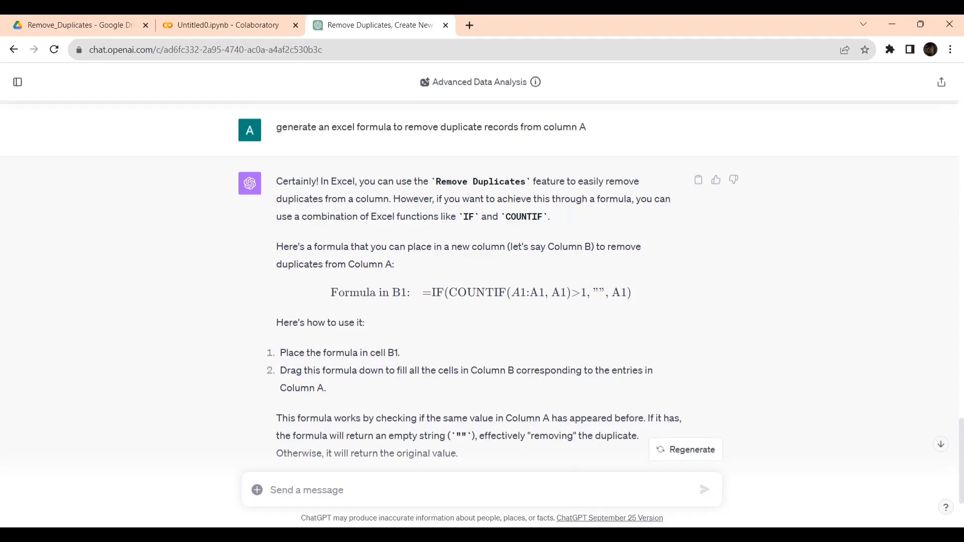
key("alt+Tab")
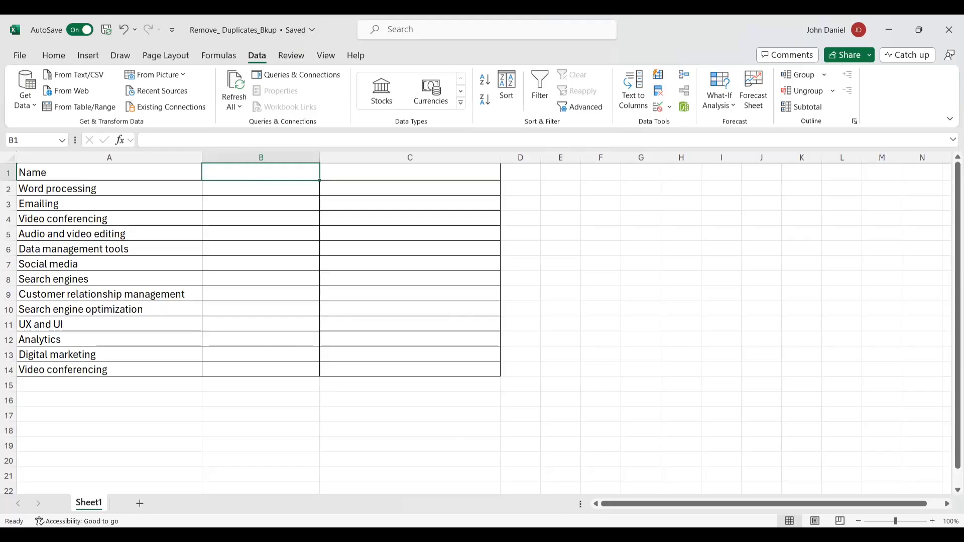
key("alt+Tab")
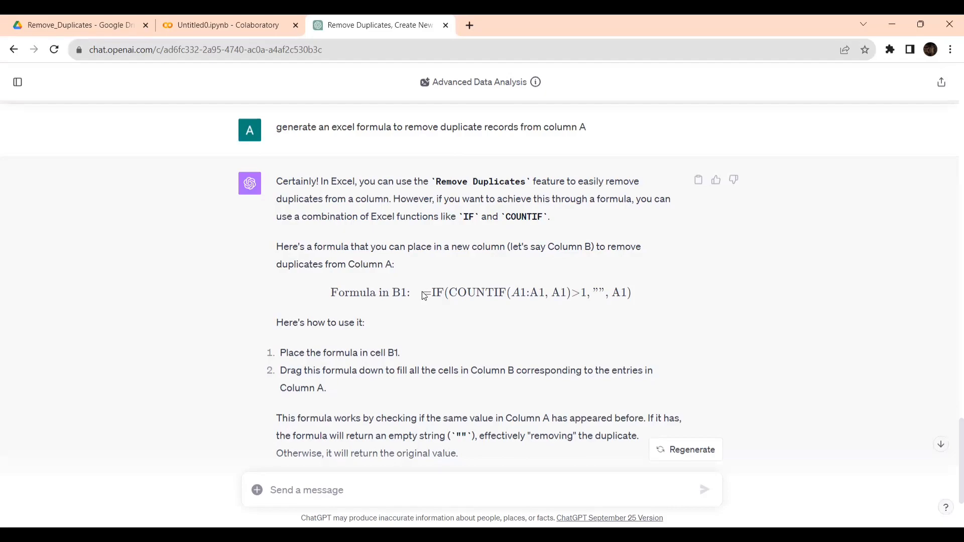
scroll(419, 304, "down", 1)
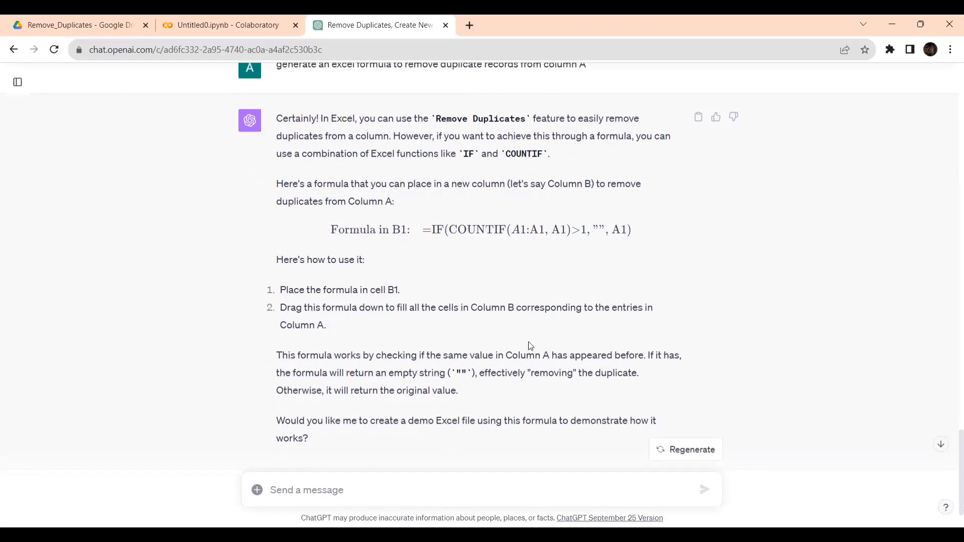
scroll(529, 346, "down", 2)
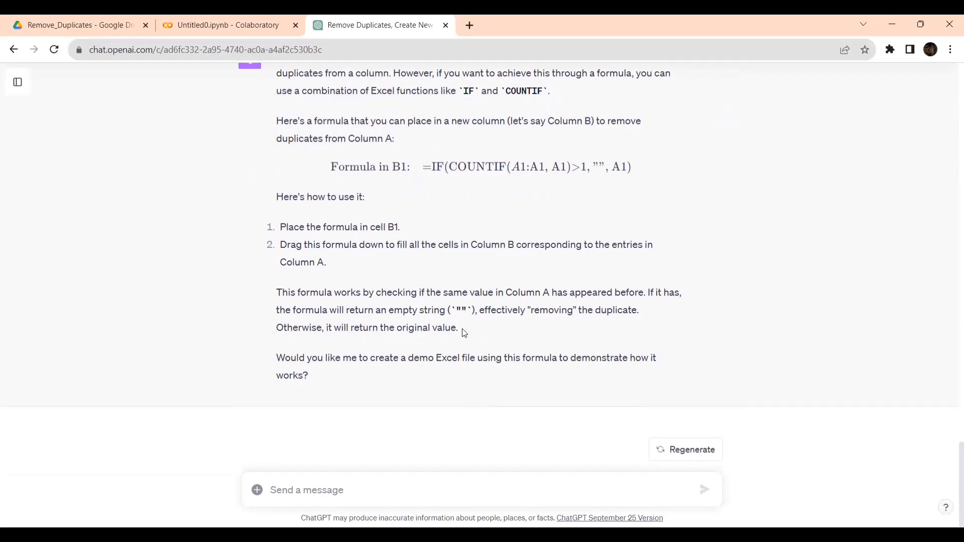
scroll(406, 356, "up", 3)
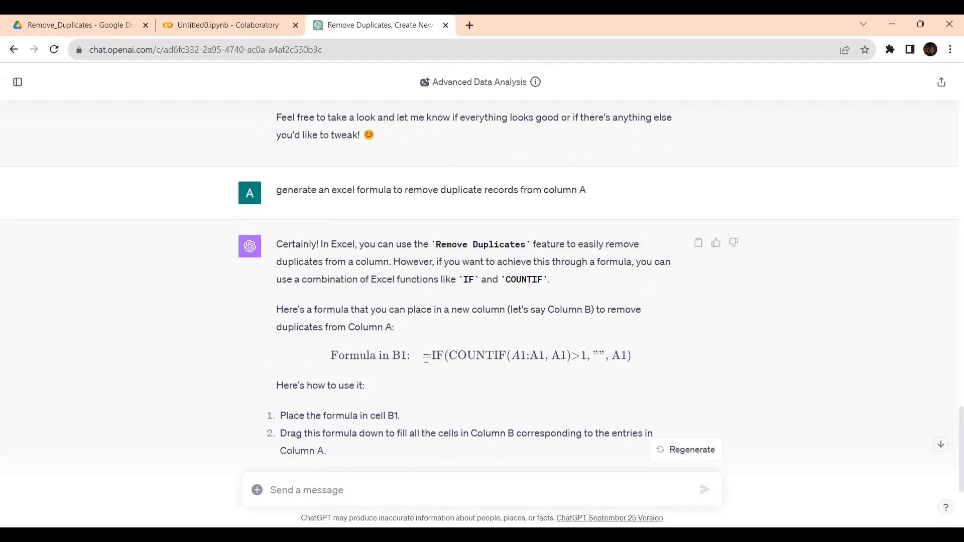
left_click_drag(426, 358, 642, 355)
key("ctrl+c")
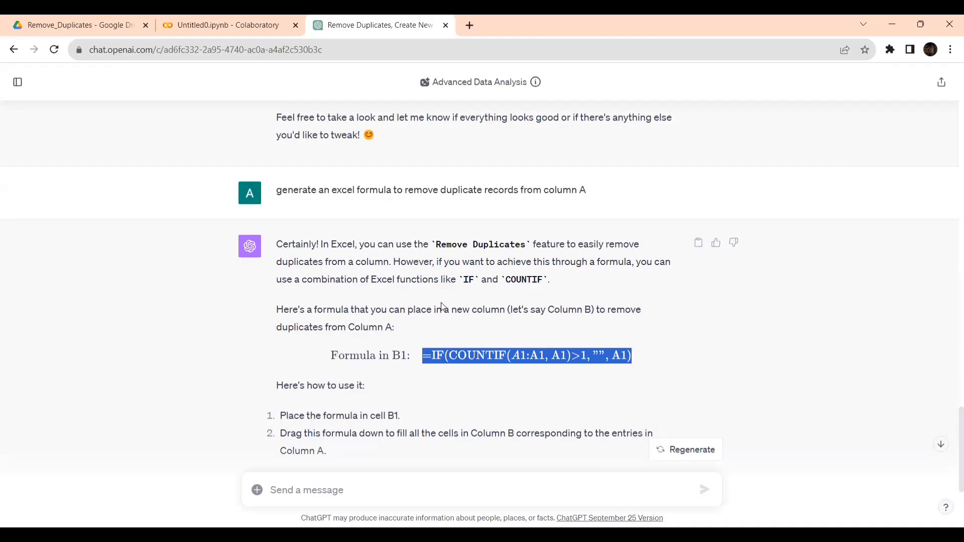
double_click(227, 191)
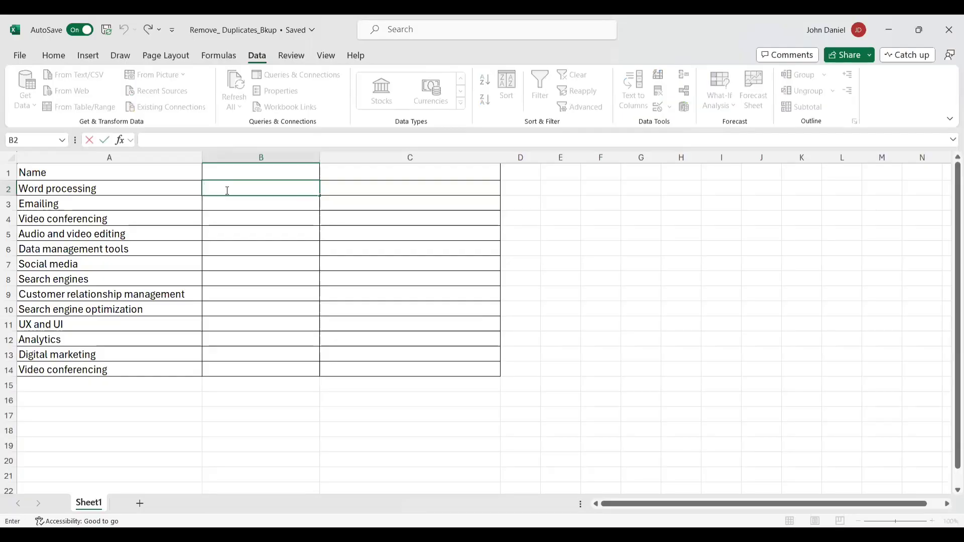
key("ctrl+v")
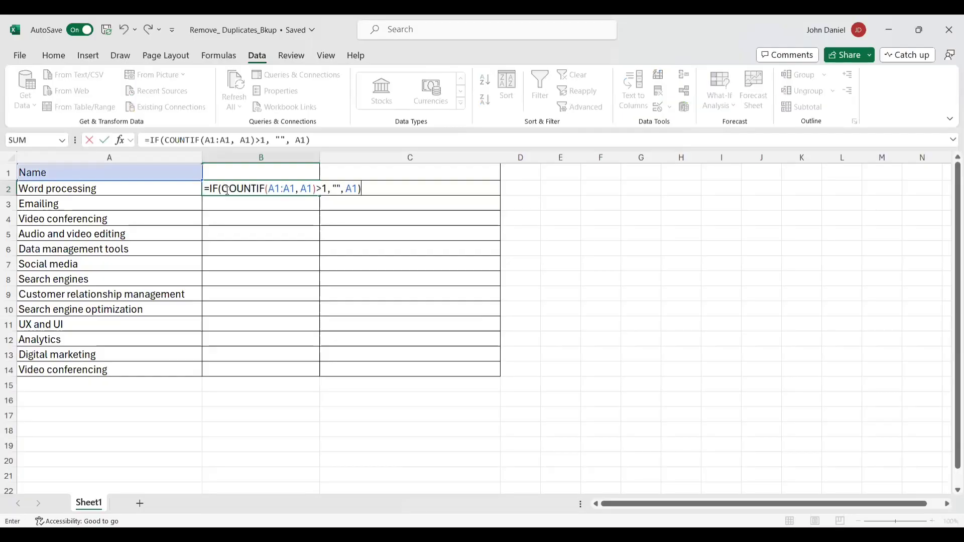
key("Return")
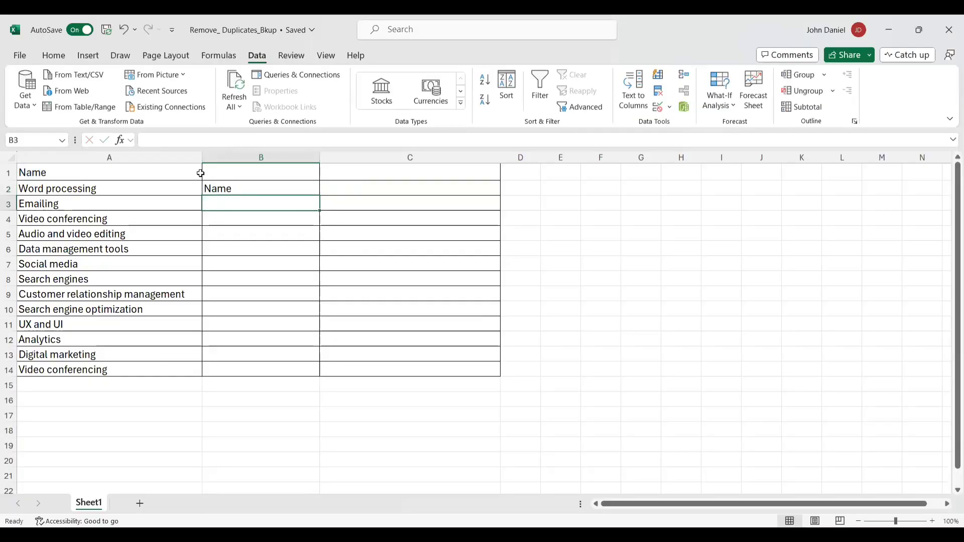
left_click(288, 191)
key("Delete")
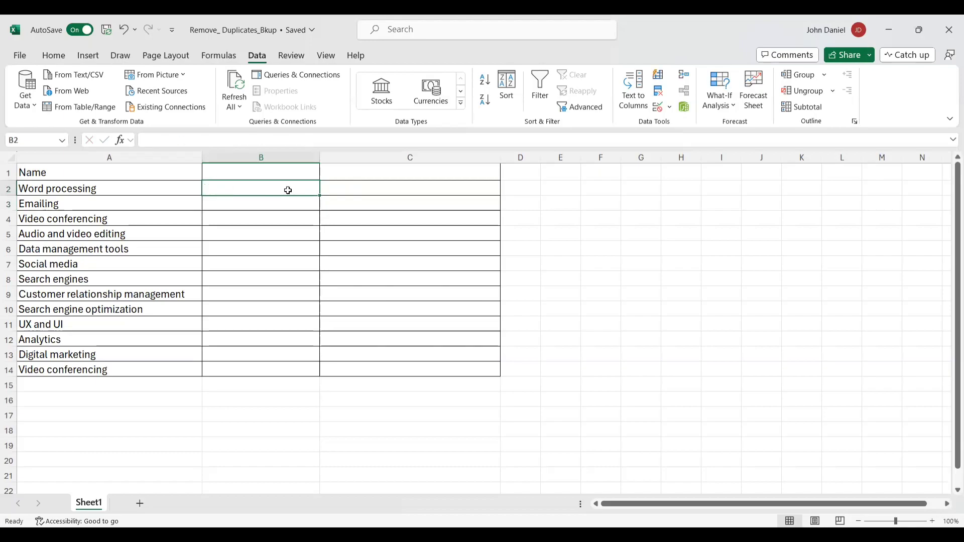
Enter =IF(COUNTIF(A1:A1, A1)>1, "", A1) in cell B1 of the Excel sheet and fill it down to B14.
double_click(293, 171)
key("ctrl+v")
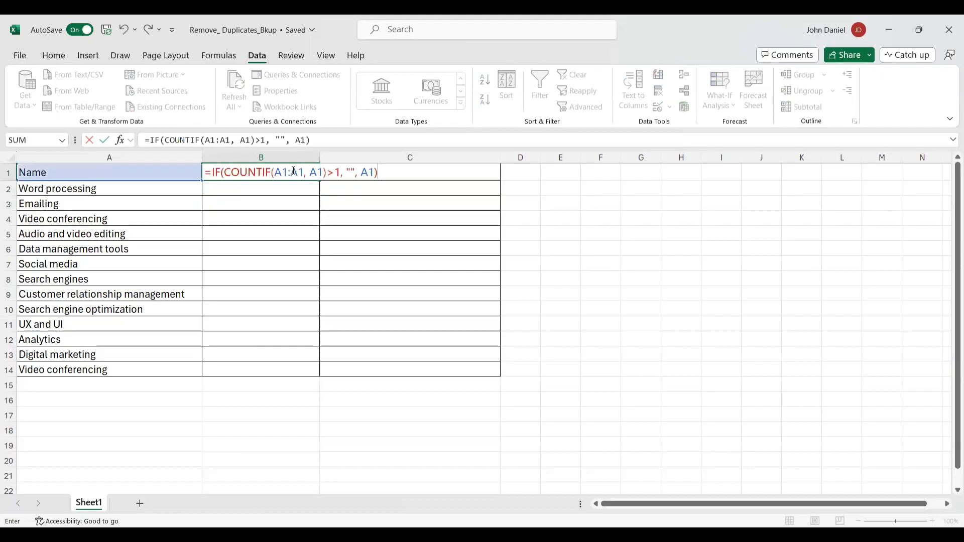
key("Return")
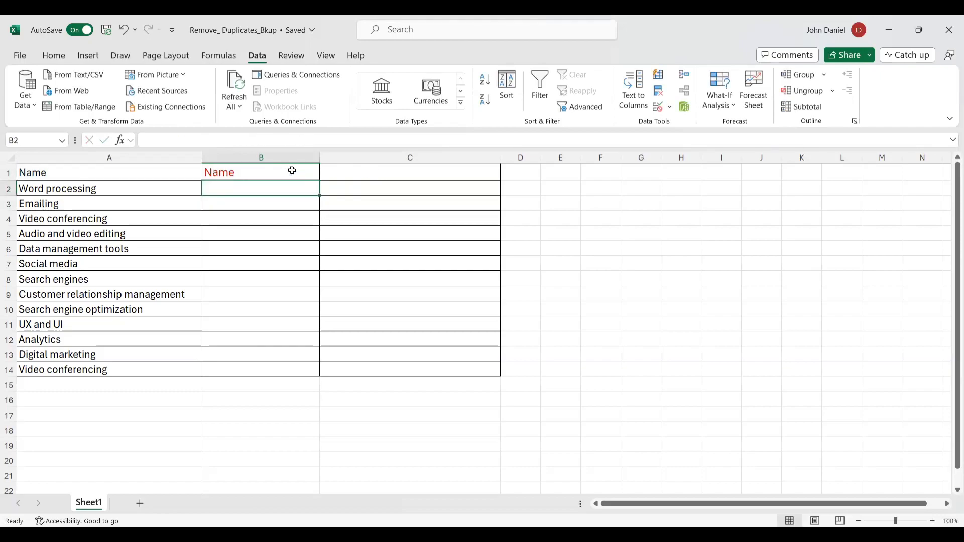
left_click(292, 171)
left_click_drag(320, 181, 314, 378)
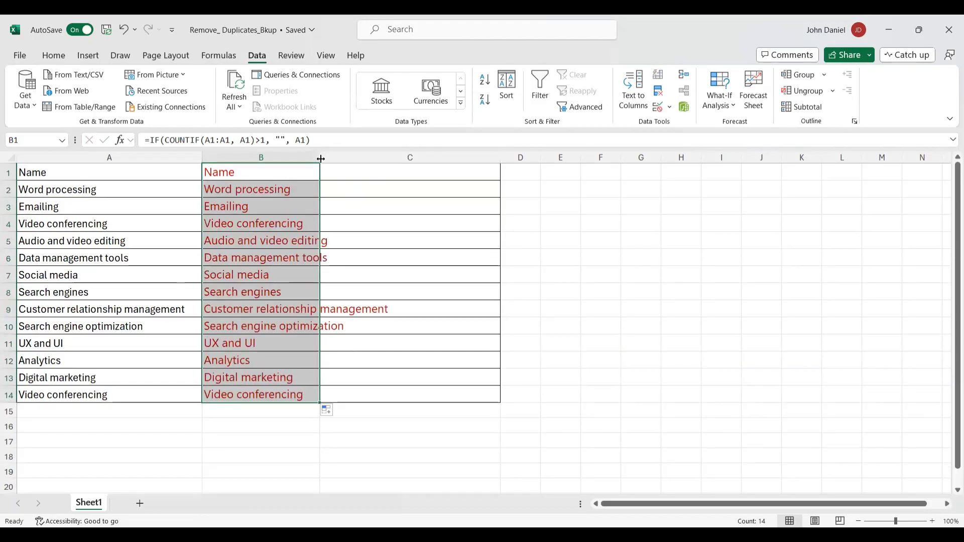
Widen column B so the longest names fit inside it.
left_click_drag(320, 158, 442, 158)
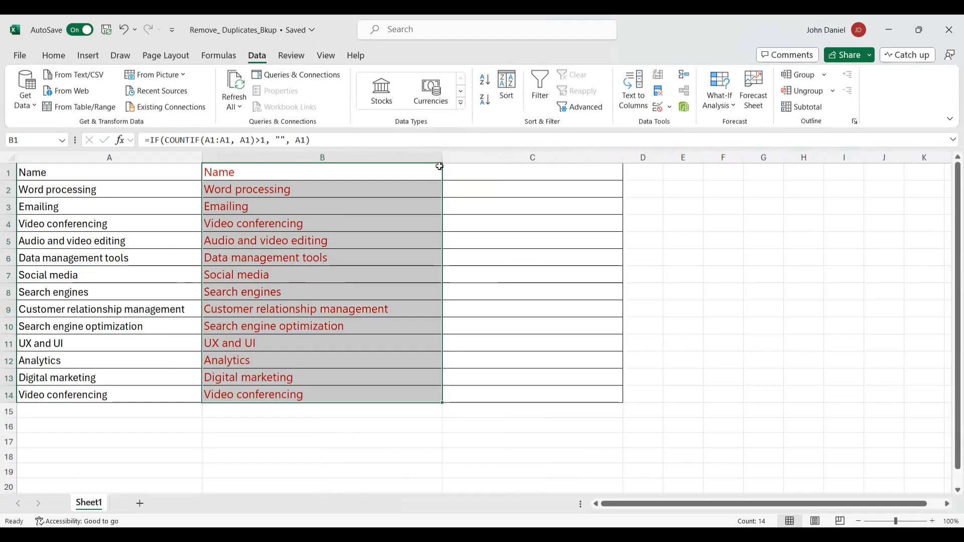
left_click(297, 470)
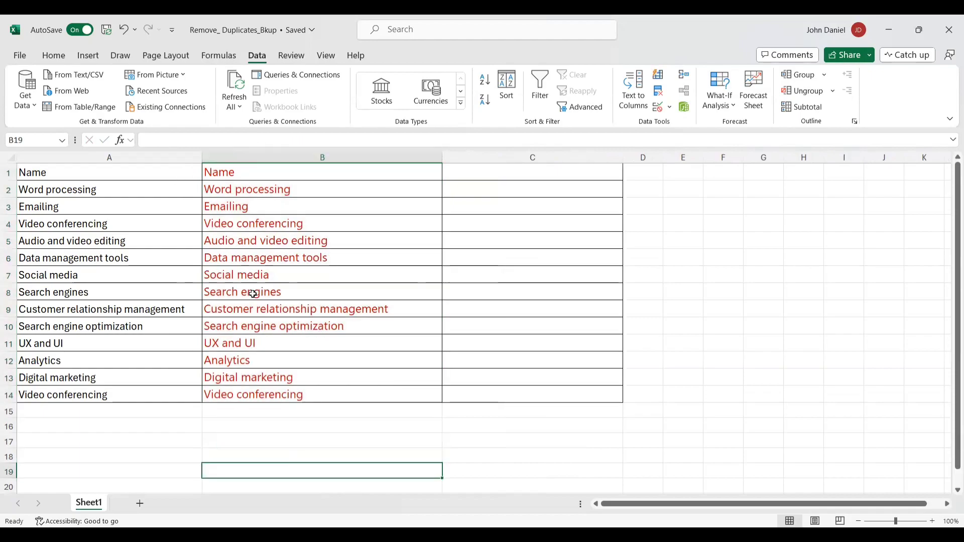
Clear the COUNTIF formulas from cells B1 to B14.
left_click(247, 169)
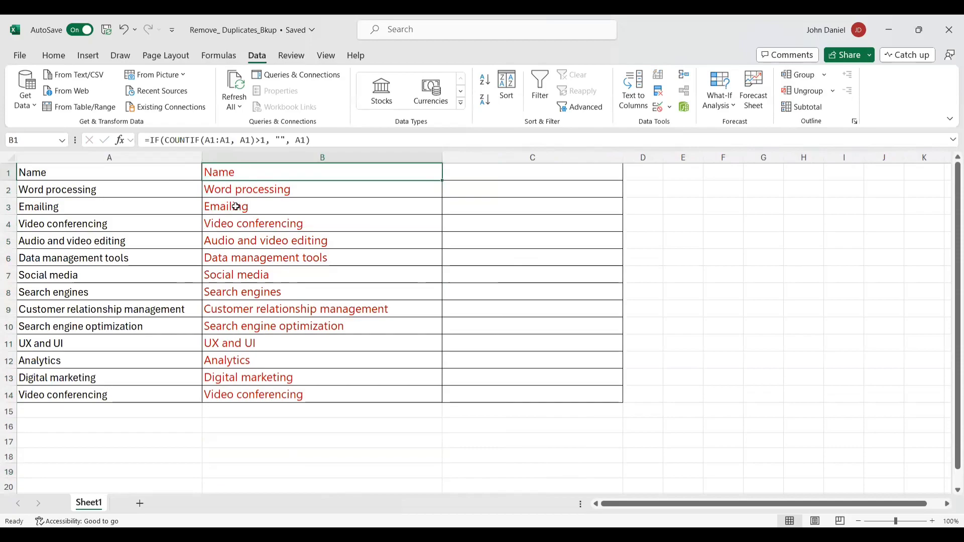
key("shift+Down")
key("shift+Down")
key("shift+Down")
key("shift+Down")
key("shift+Down")
key("shift+Down")
key("shift+Down")
key("shift+Down")
key("shift+Down")
key("shift+Down")
key("shift+Down")
key("shift+Down")
key("shift+Down")
key("Delete")
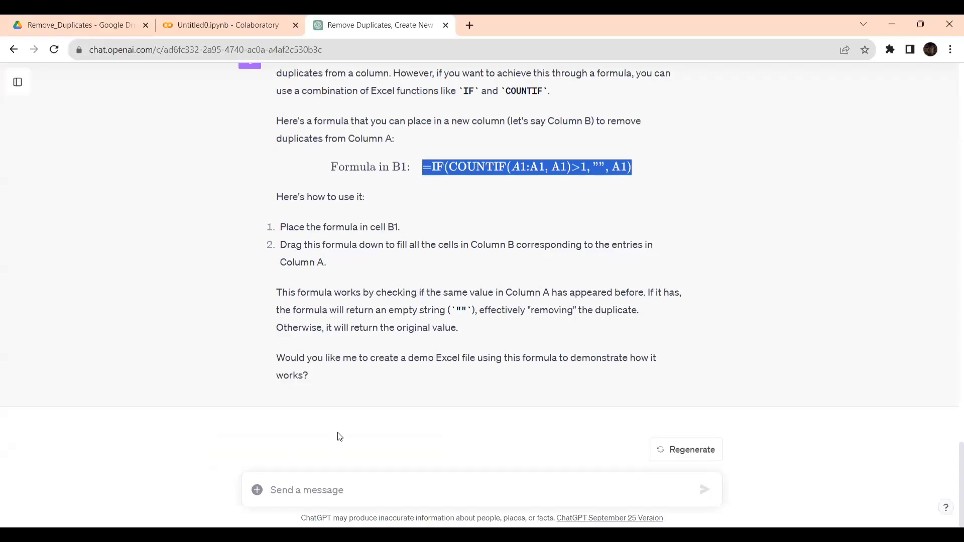
Switch to ChatGPT and send the message "give me some other formula .Its not working".
left_click(336, 478)
type("go")
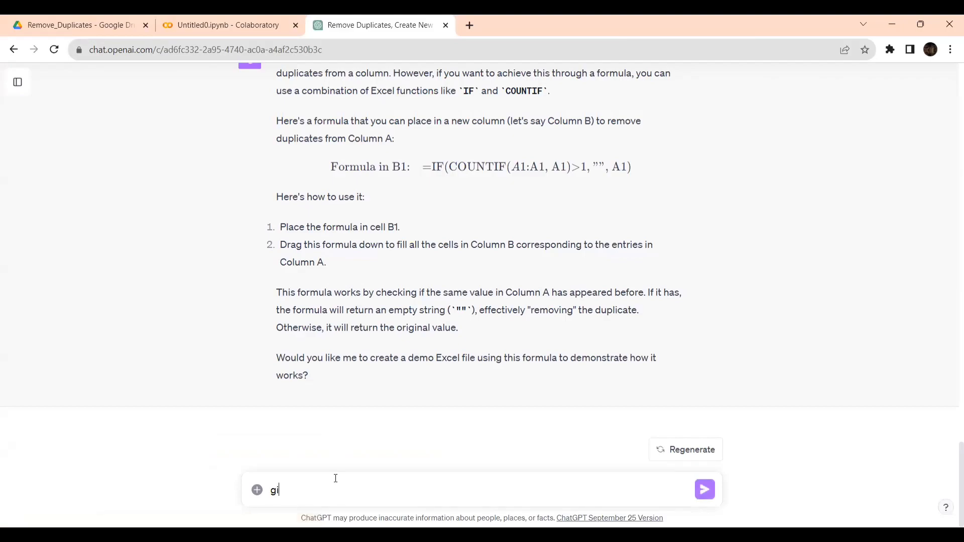
type("vem ")
type(" me some othe")
type("r formula")
type(" .Its not working")
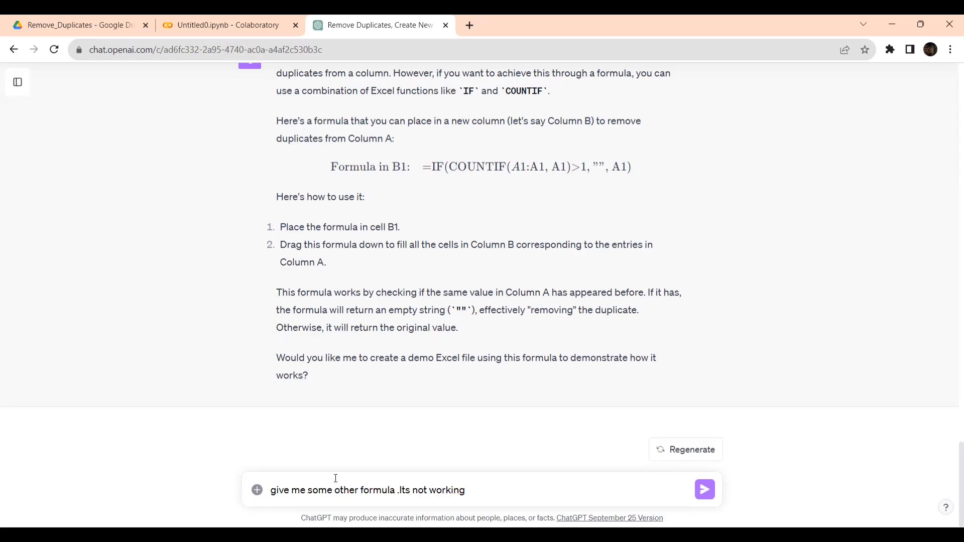
key("Return")
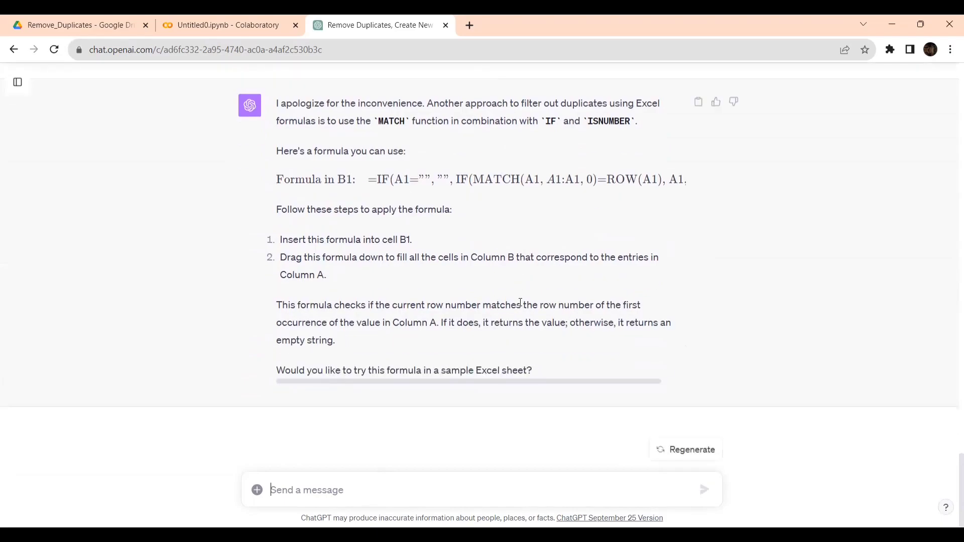
Copy the suggested IF and MATCH formula in full from ChatGPT's latest reply.
left_click_drag(370, 180, 696, 182)
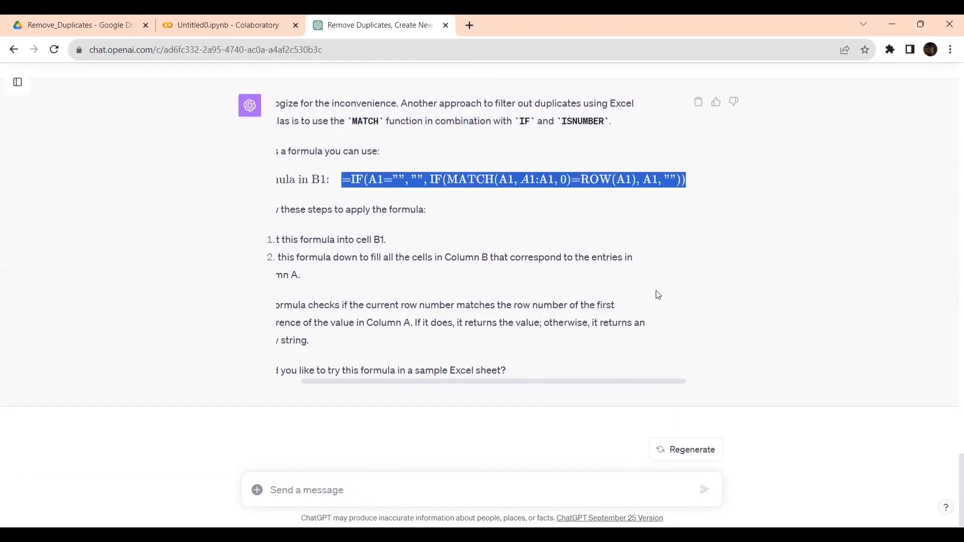
left_click_drag(580, 381, 517, 381)
scroll(458, 305, "up", 2)
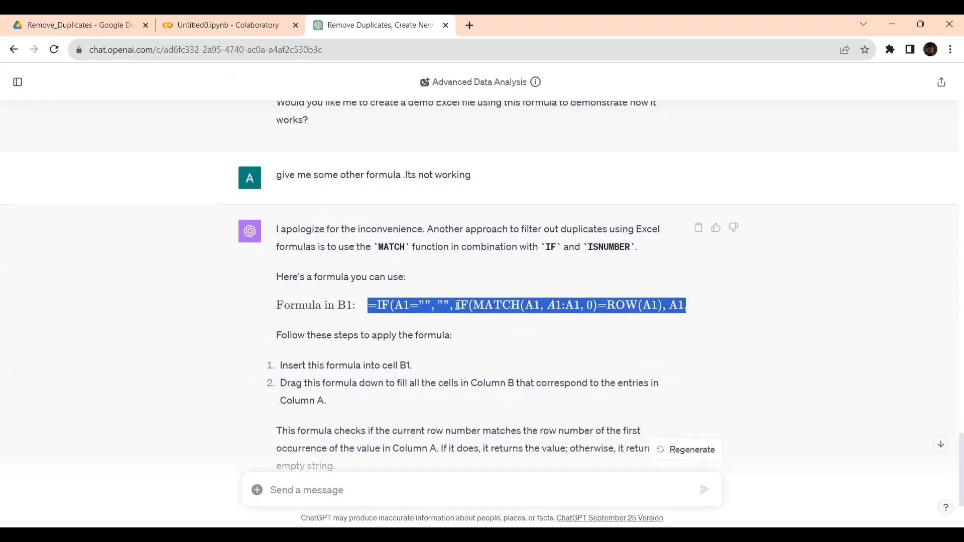
Switch to Excel, enter =IF(A1="", "", IF(MATCH(A1, A1:A1, 0)=ROW(A1), A1, "")) in cell B1 and fill it down to B14.
key("alt+Tab")
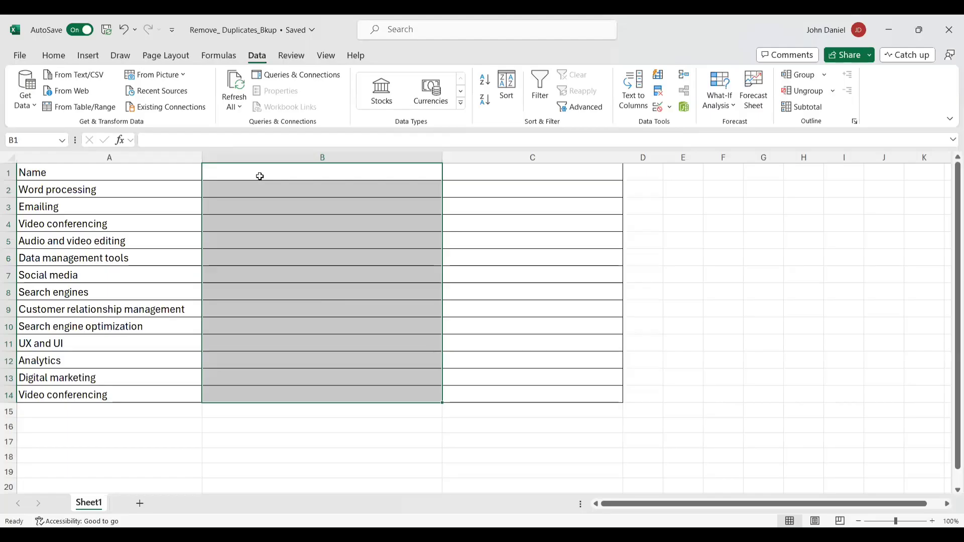
double_click(260, 177)
type("=IF(A1=\"\", \"\", IF(MATCH(A1, A$1:A1, 0)=ROW(A1), A1, \"\"))")
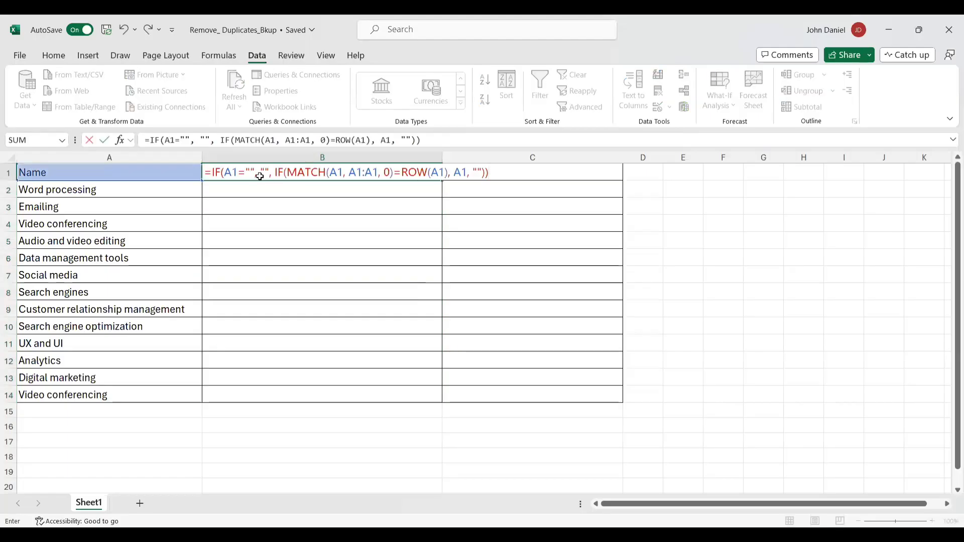
key("Return")
left_click(435, 173)
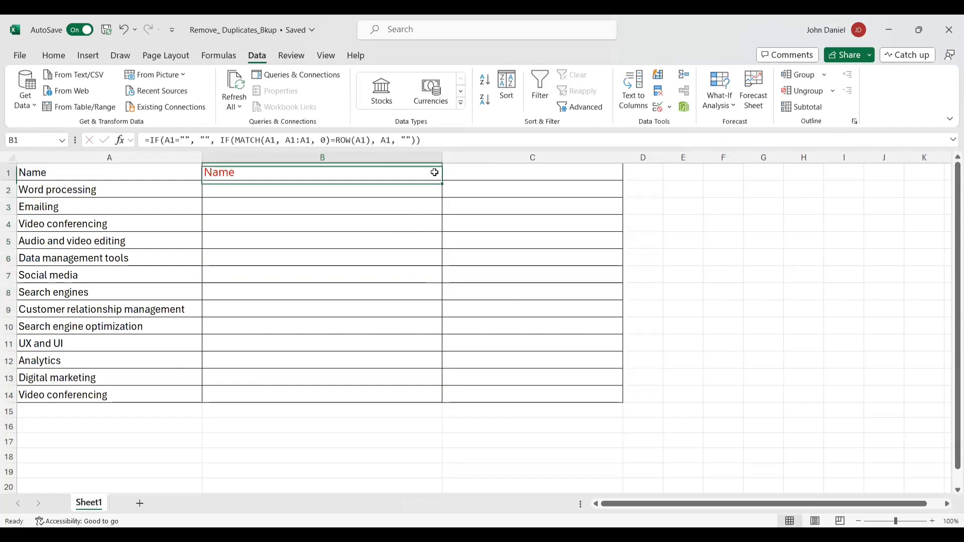
left_click_drag(443, 181, 442, 397)
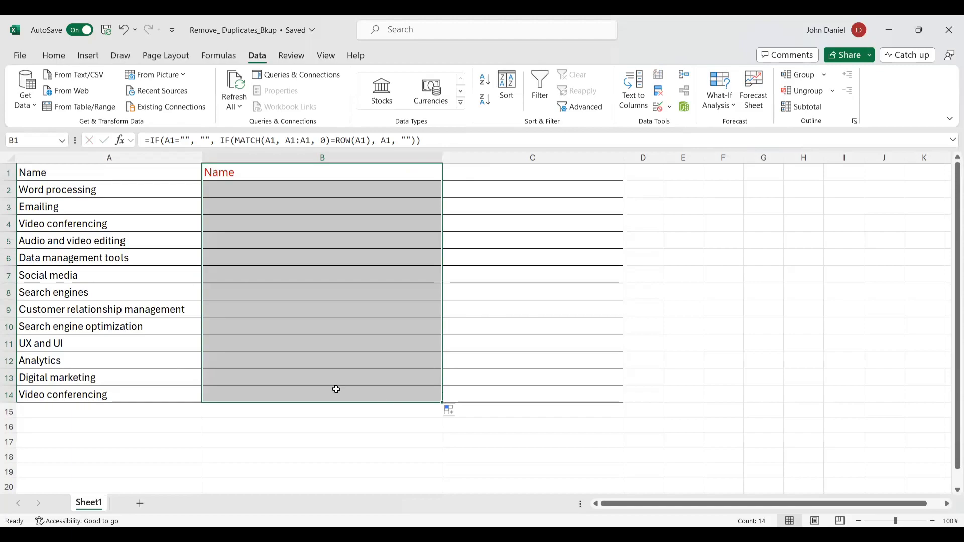
Check the filled formulas in column B from B11 up to B1.
left_click(256, 345)
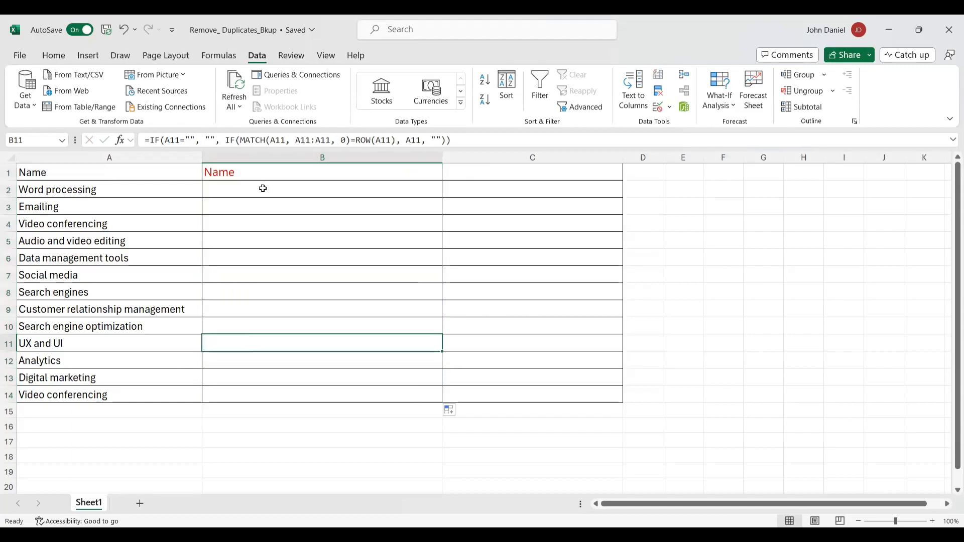
key("Up")
key("Up")
key("Up")
key("Up")
key("Up")
key("Up")
key("Up")
key("Up")
key("Up")
key("Up")
Re-enter the MATCH formula in B1 as it is and fill it down to B14 again.
double_click(275, 171)
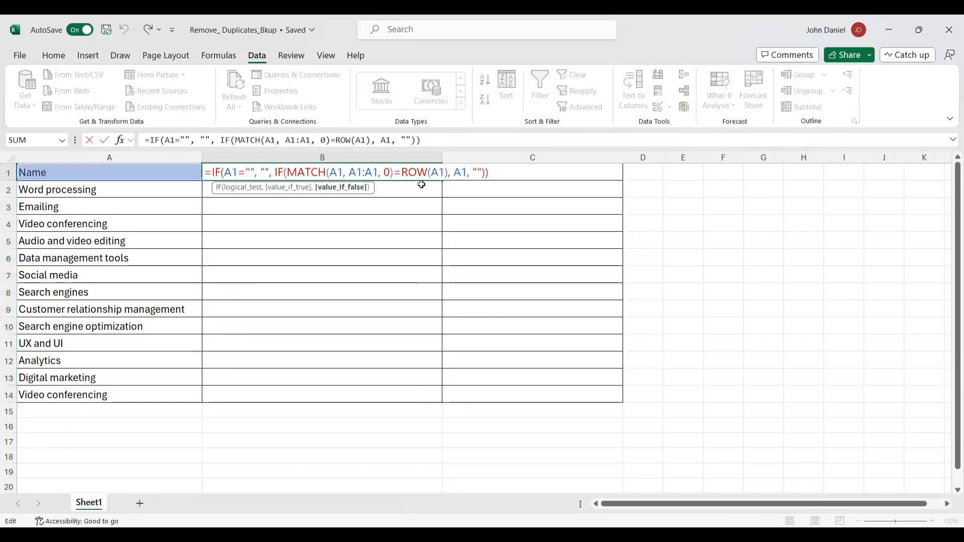
left_click(504, 171)
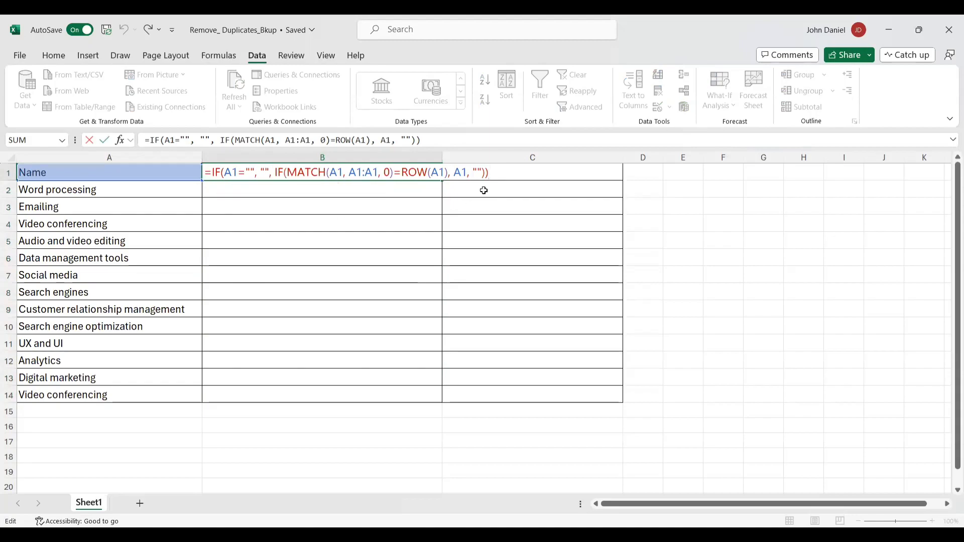
key("Return")
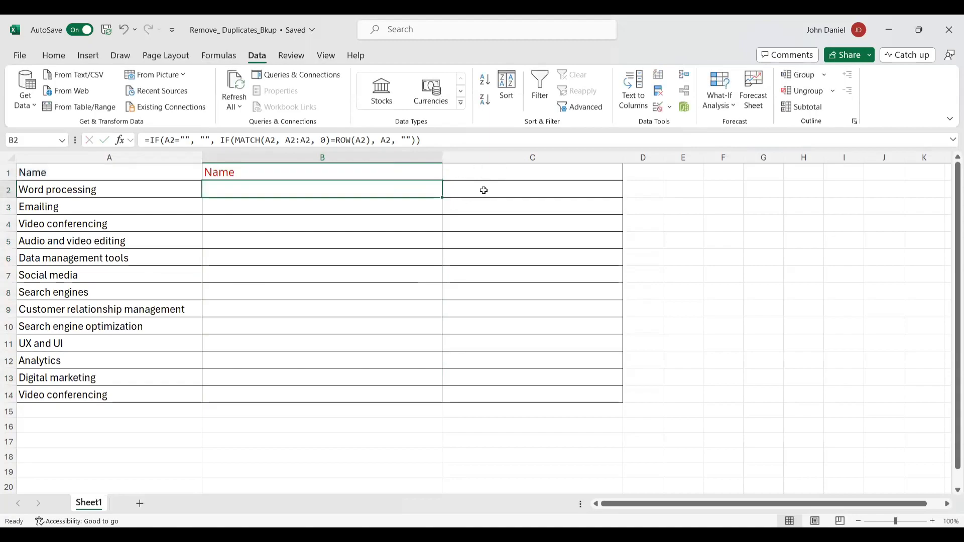
left_click(431, 172)
left_click_drag(445, 183, 444, 388)
Inspect the MATCH formula in cell B1 and clear that cell.
double_click(290, 171)
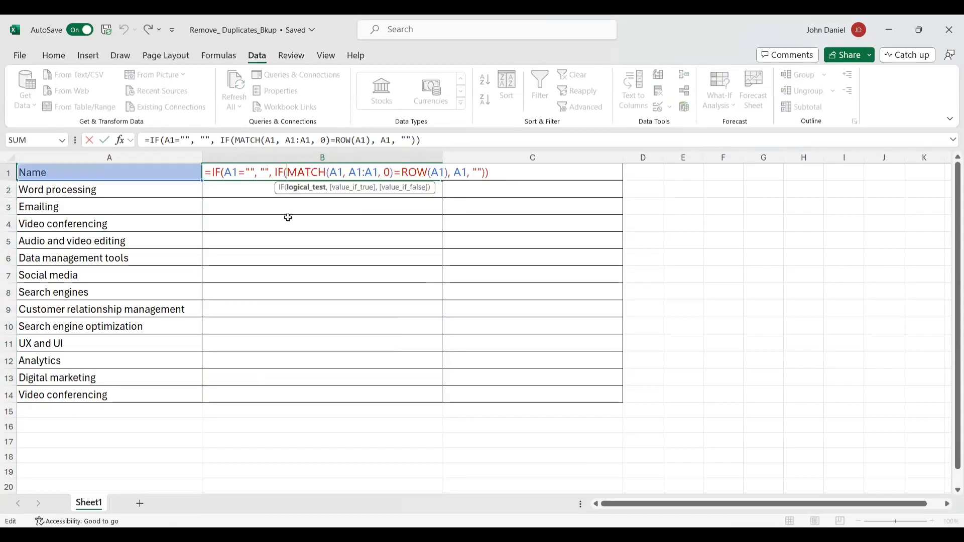
key("Escape")
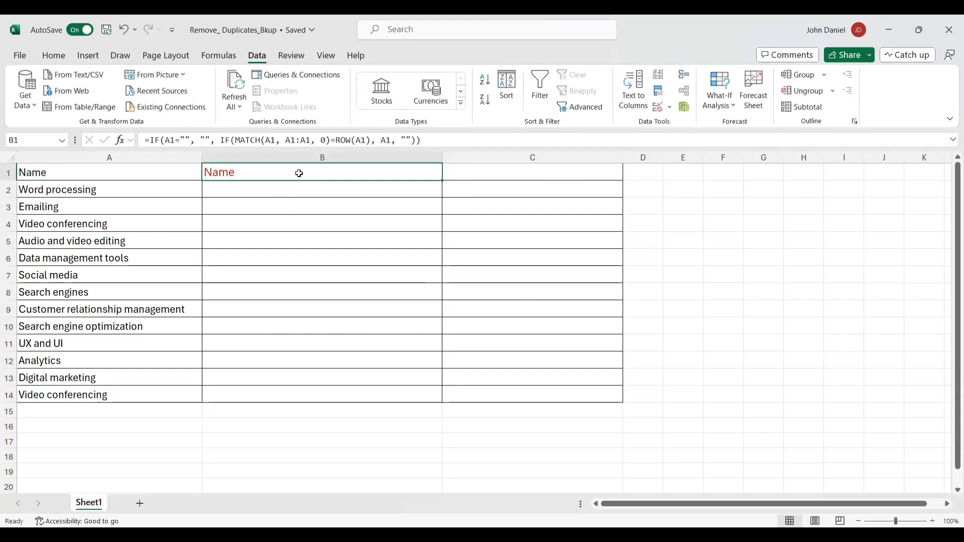
key("Delete")
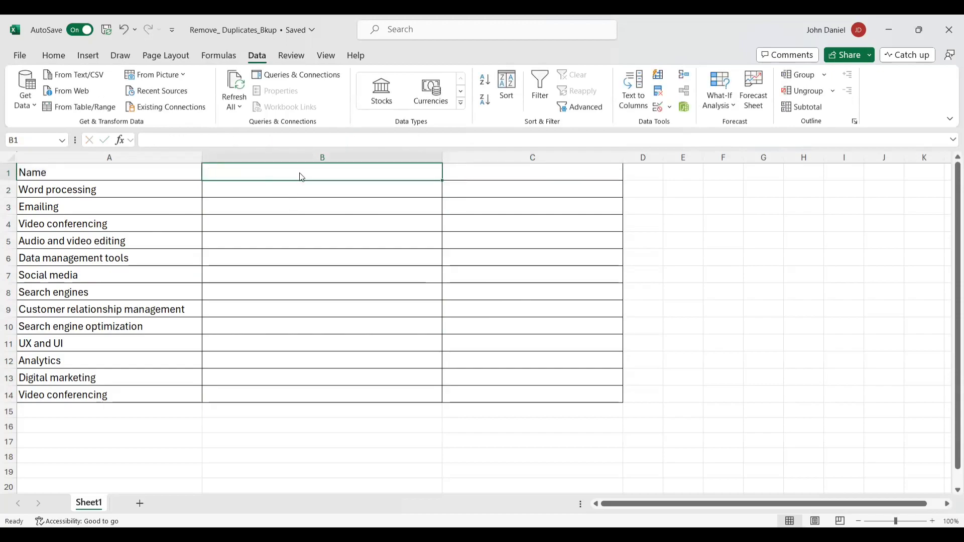
Switch to ChatGPT and send the message "give an easy formula".
key("alt+Tab")
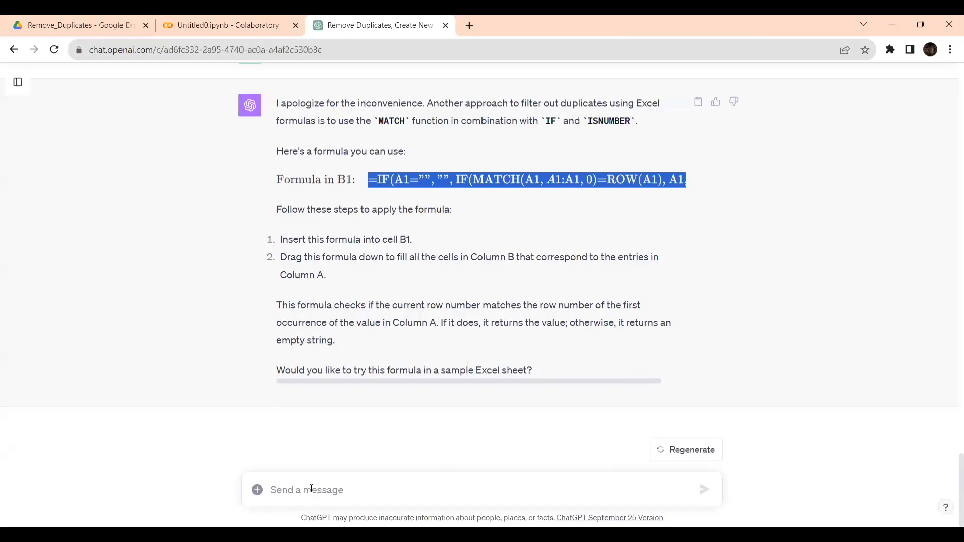
left_click(309, 490)
type("give an")
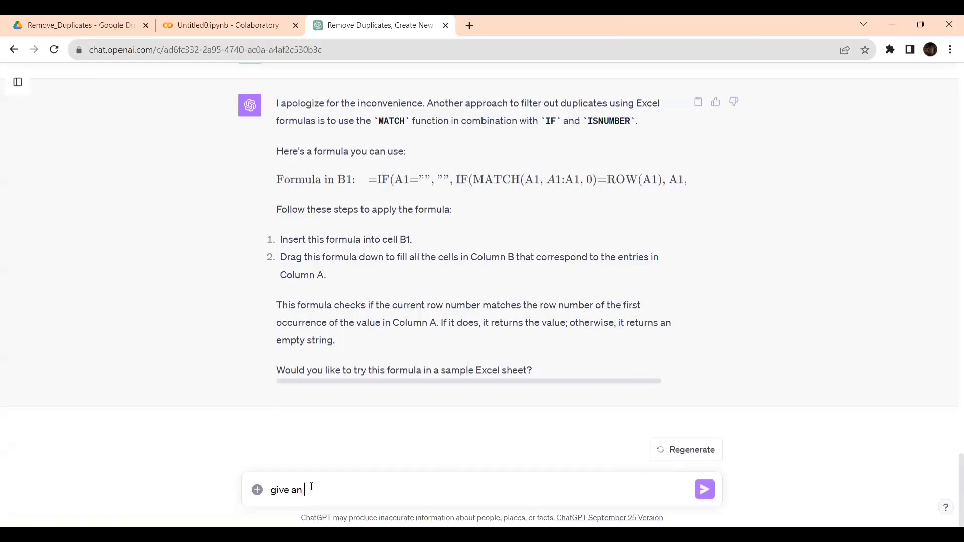
type(" easy formula")
key("Return")
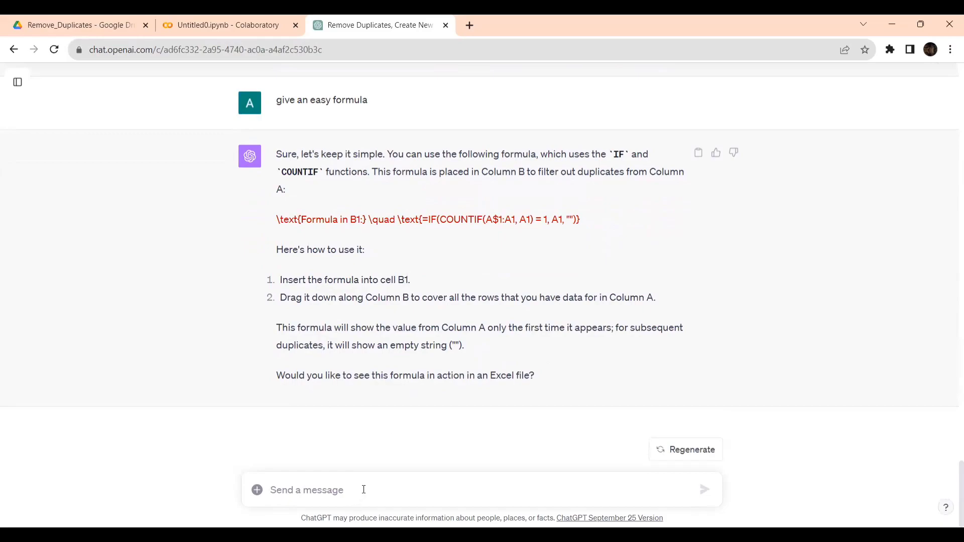
Send ChatGPT the message "can you give me from UNIQUE method".
type("can you ")
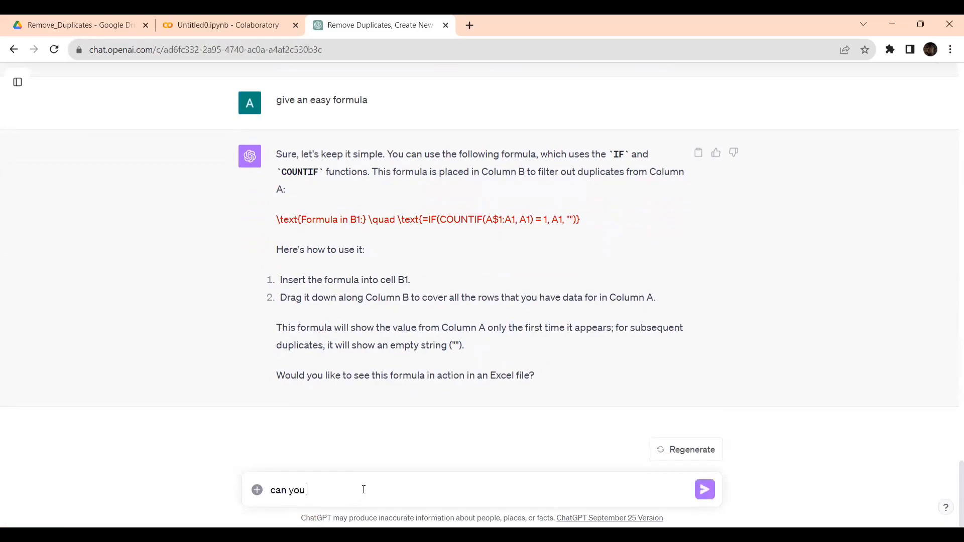
type("give me from UNIQUE method")
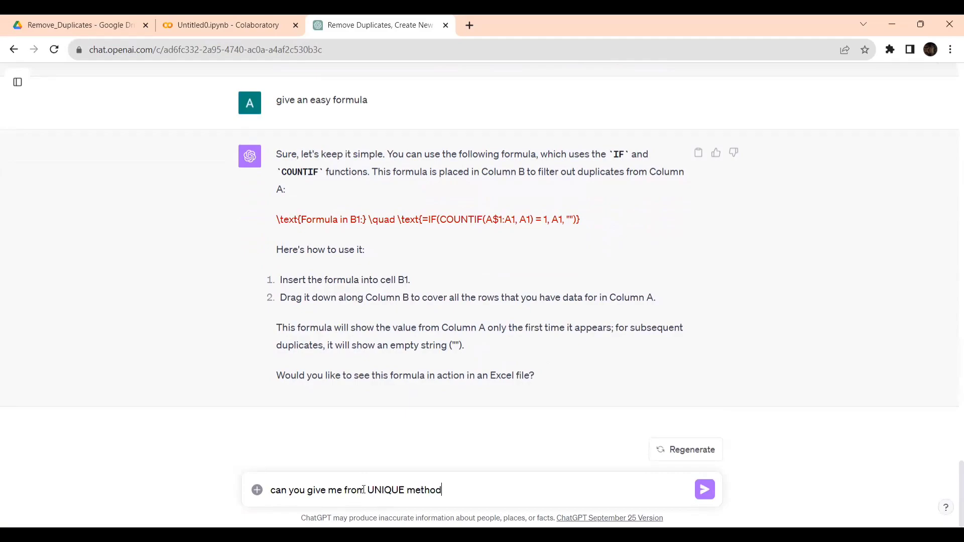
key("Return")
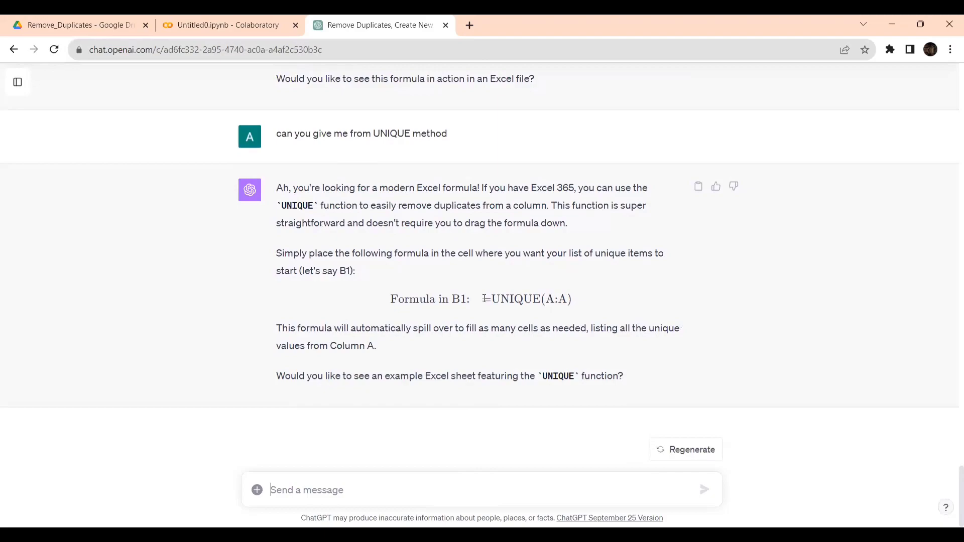
Review the earlier suggested formulas in the chat and copy =UNIQUE(A:A) from ChatGPT's latest reply.
left_click_drag(485, 299, 577, 304)
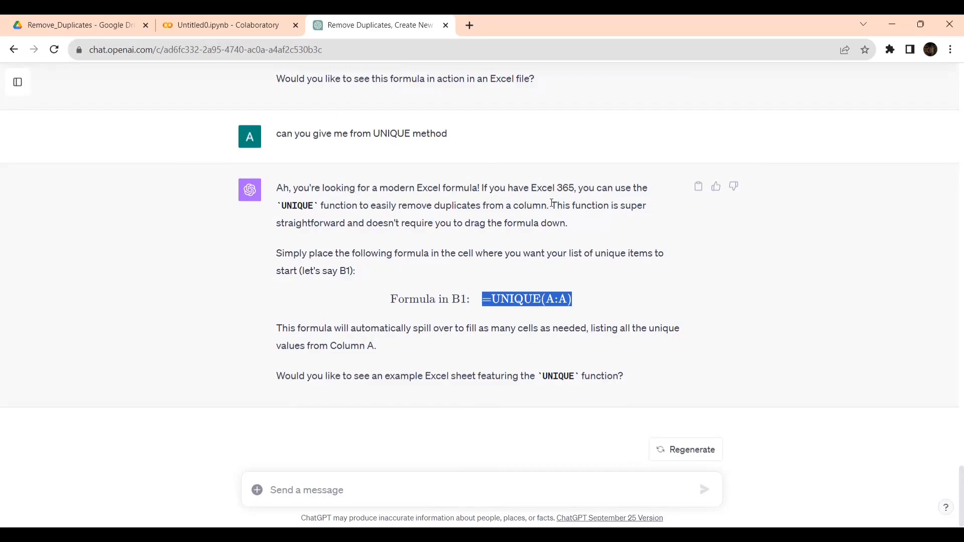
scroll(552, 202, "up", 5)
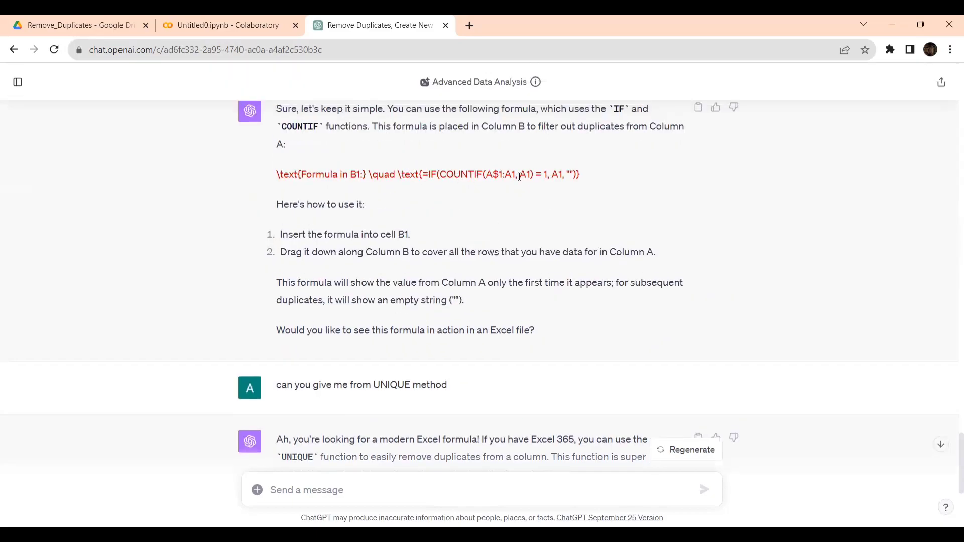
scroll(510, 228, "up", 6)
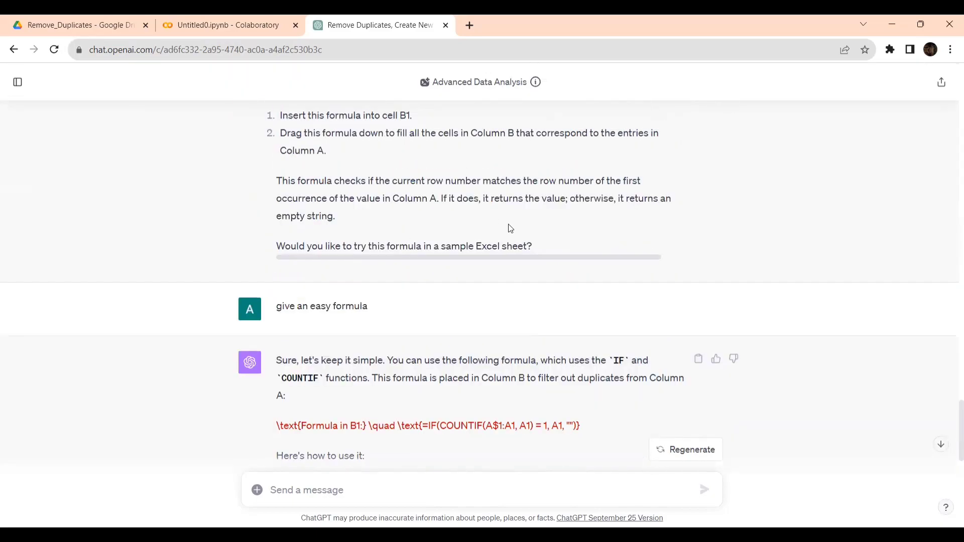
scroll(510, 228, "down", 5)
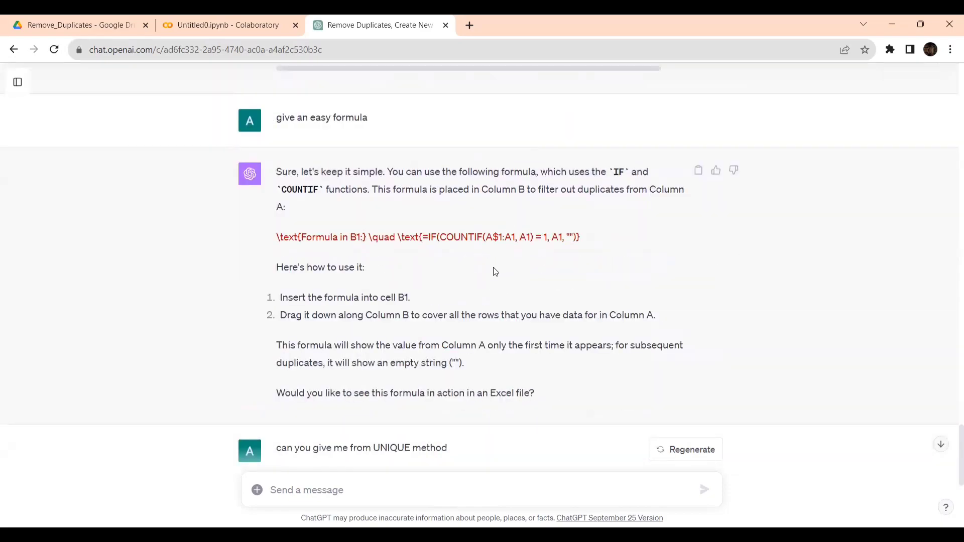
scroll(493, 272, "down", 4)
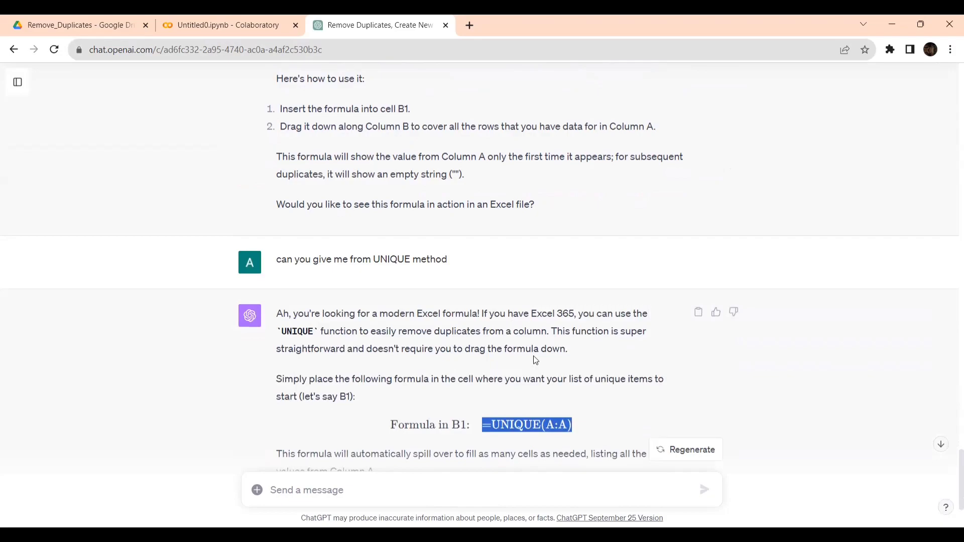
right_click(548, 425)
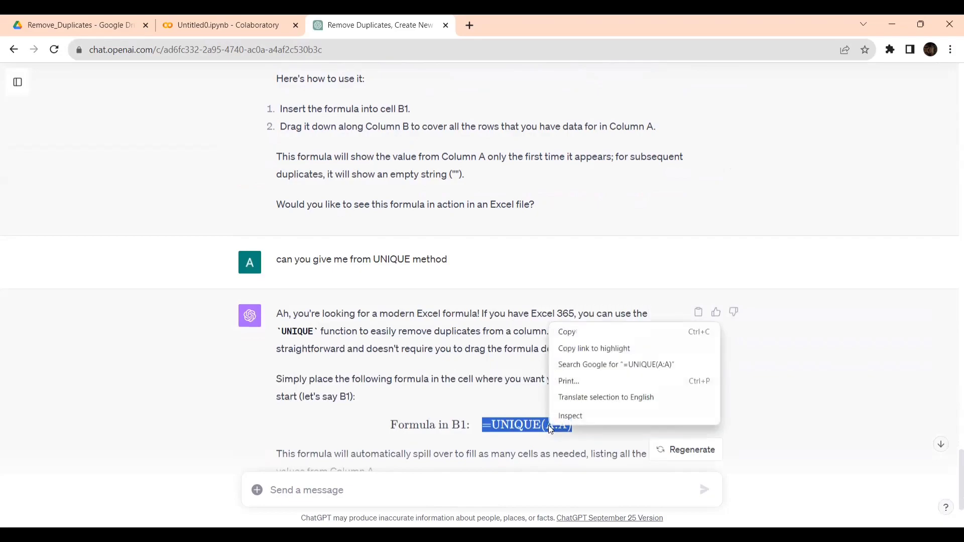
left_click(566, 332)
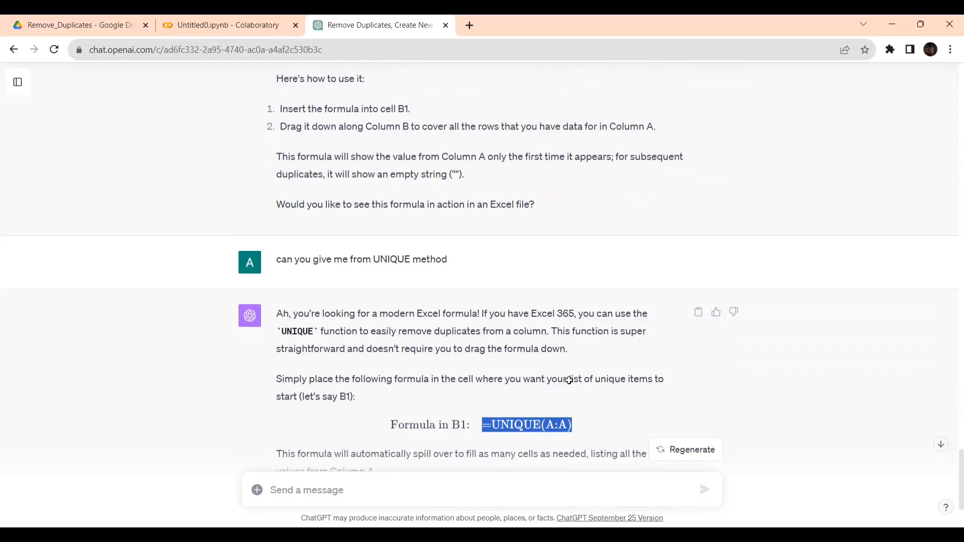
Switch to Excel, enter =UNIQUE(A:A) in cell B1 and fill it down to B14.
key("alt+Tab")
double_click(349, 172)
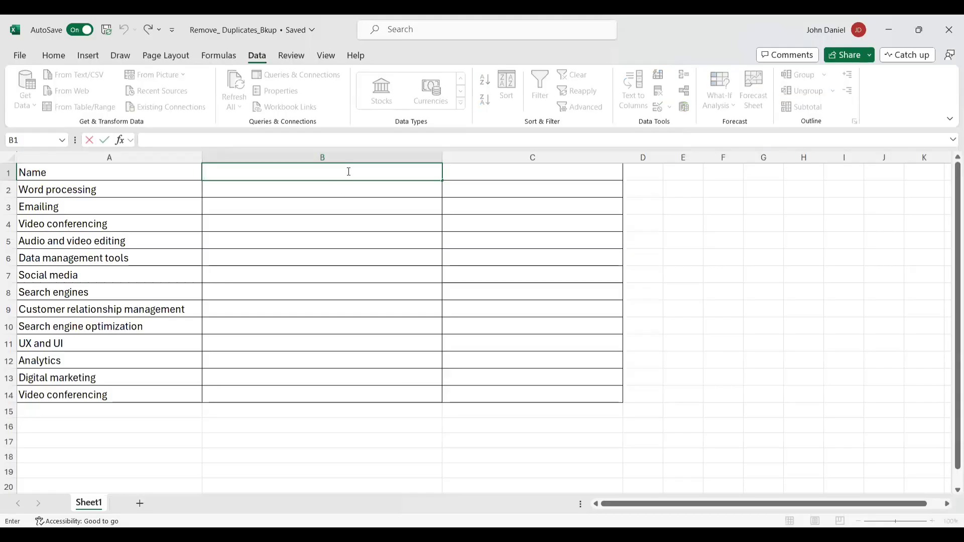
key("ctrl+v")
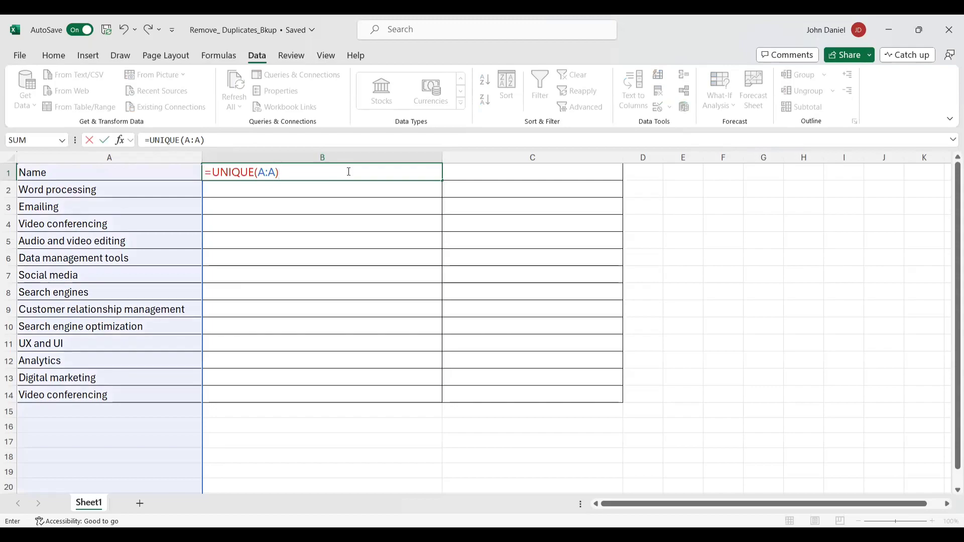
key("Return")
left_click(349, 171)
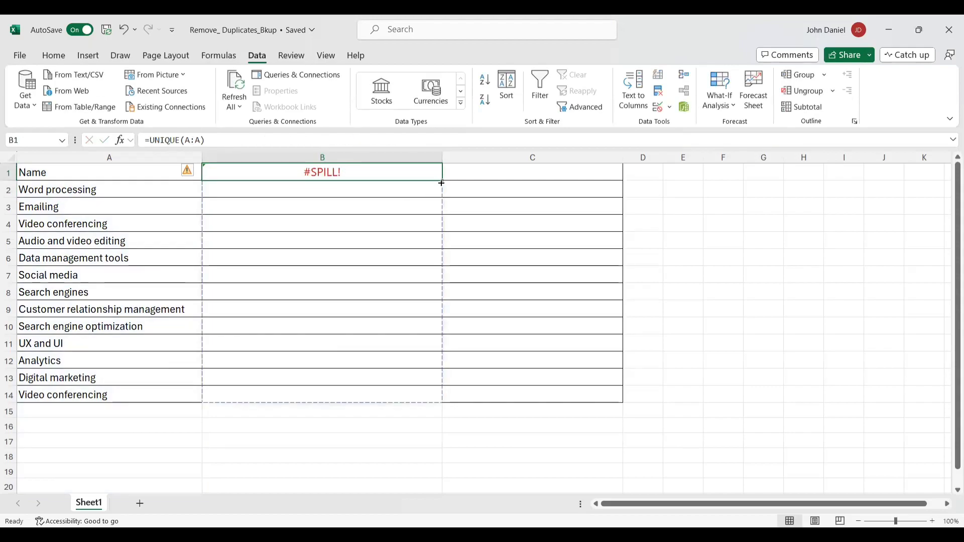
left_click_drag(441, 181, 440, 402)
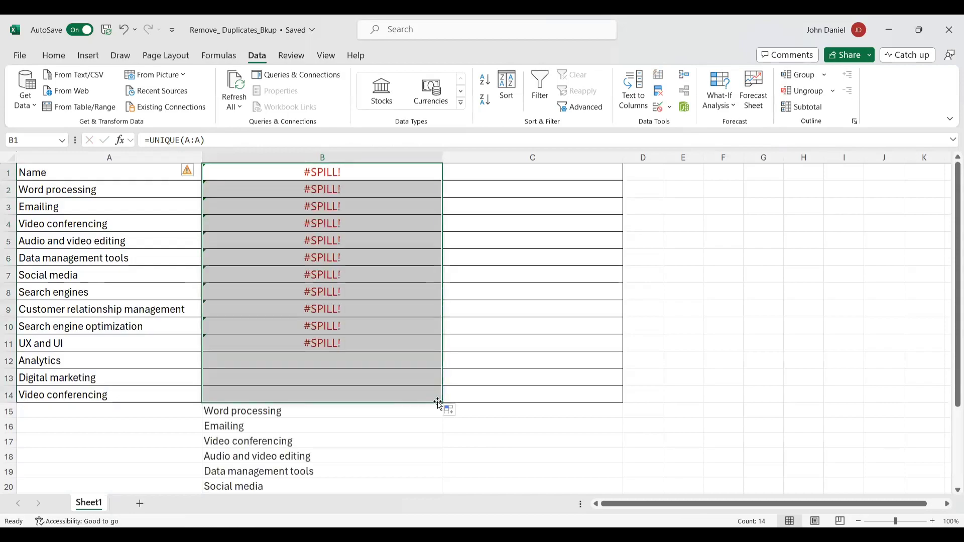
Erase the UNIQUE formula from cell B1.
double_click(340, 169)
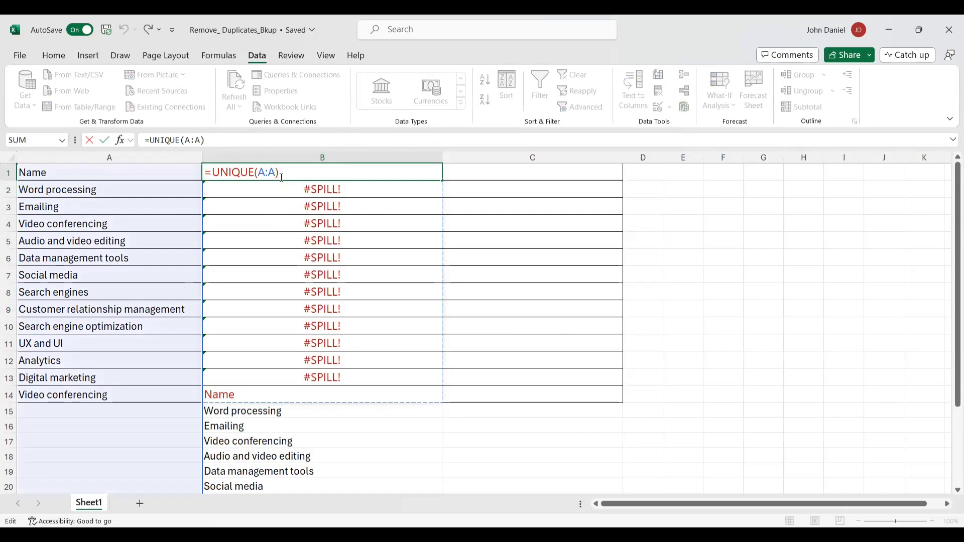
key("BackSpace")
key("BackSpace")
key("BackSpace")
key("BackSpace")
key("BackSpace")
key("BackSpace")
key("BackSpace")
key("BackSpace")
key("BackSpace")
key("BackSpace")
key("BackSpace")
key("BackSpace")
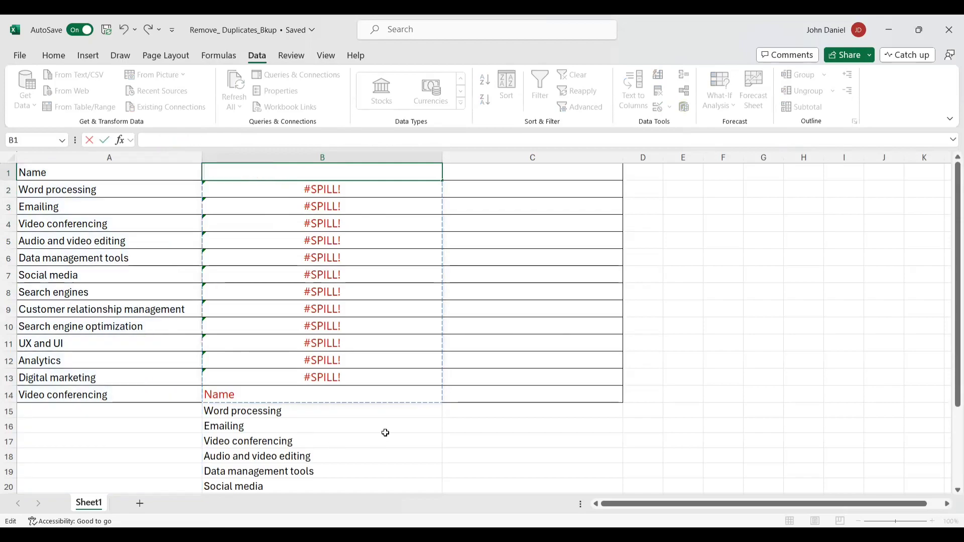
left_click(385, 410)
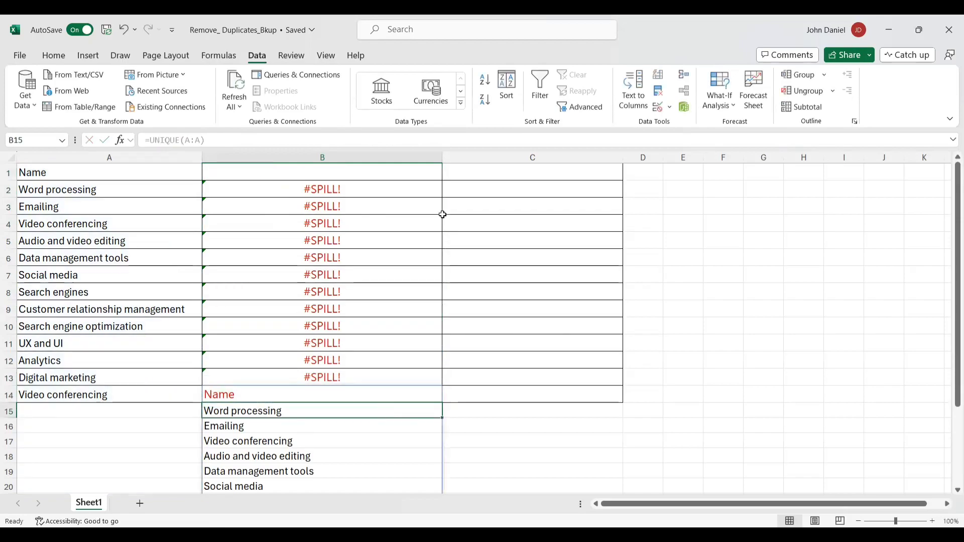
Examine the unique list spilled below cell B14, selecting B15:B27 to look over its entries.
scroll(401, 384, "down", 4)
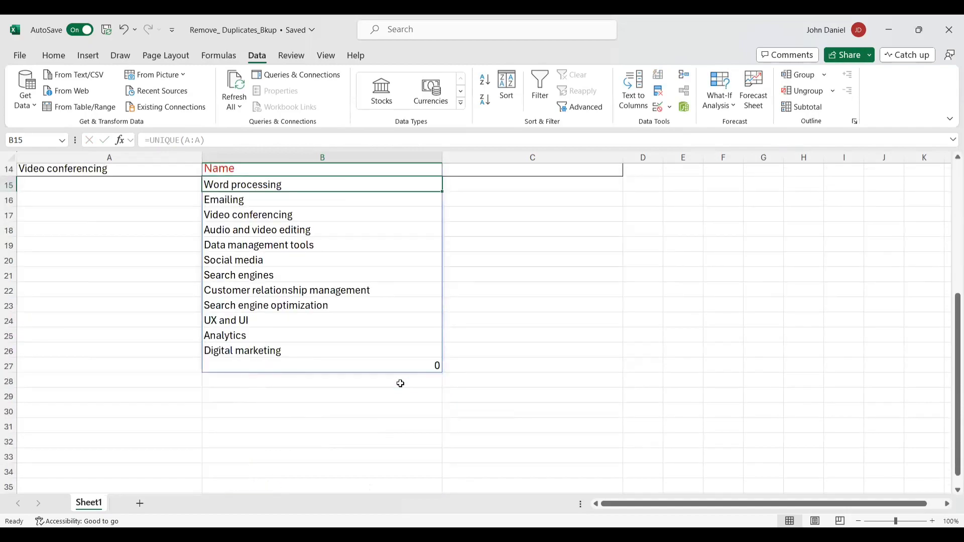
scroll(400, 384, "up", 4)
key("shift+Down")
key("shift+Down")
key("shift+Down")
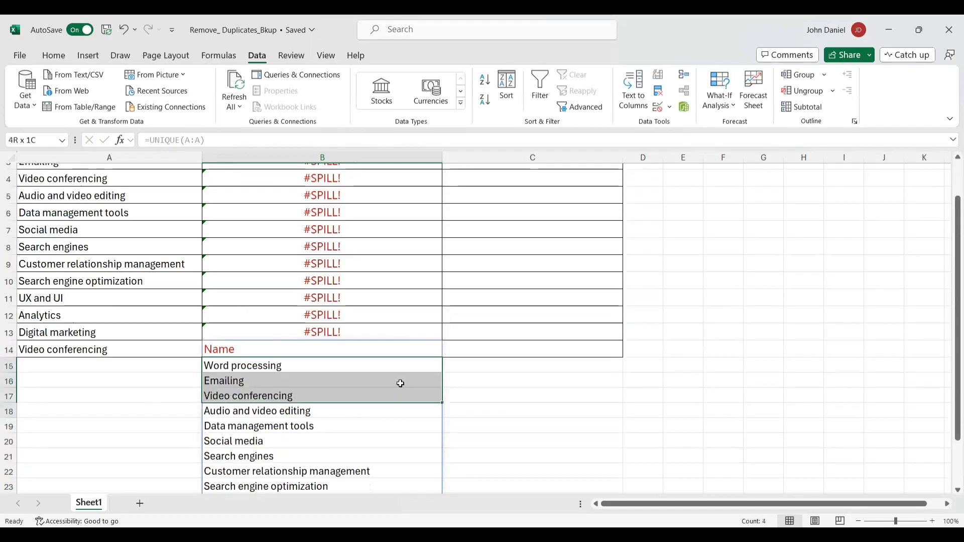
key("shift+Down")
key("shift+Down")
key("shift+Down")
key("shift+Down")
key("shift+Down")
key("shift+Down")
key("shift+Down")
key("shift+Down")
key("shift+Down")
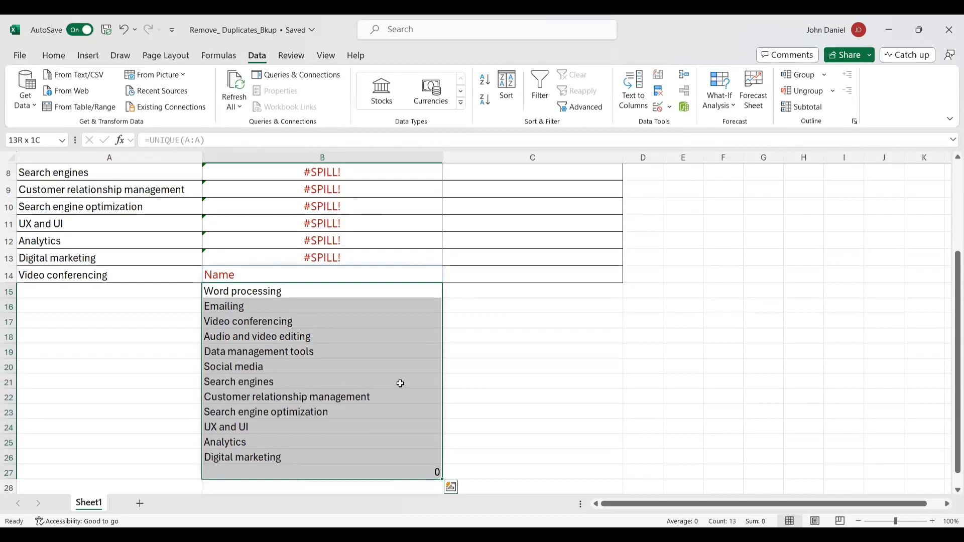
scroll(409, 447, "up", 3)
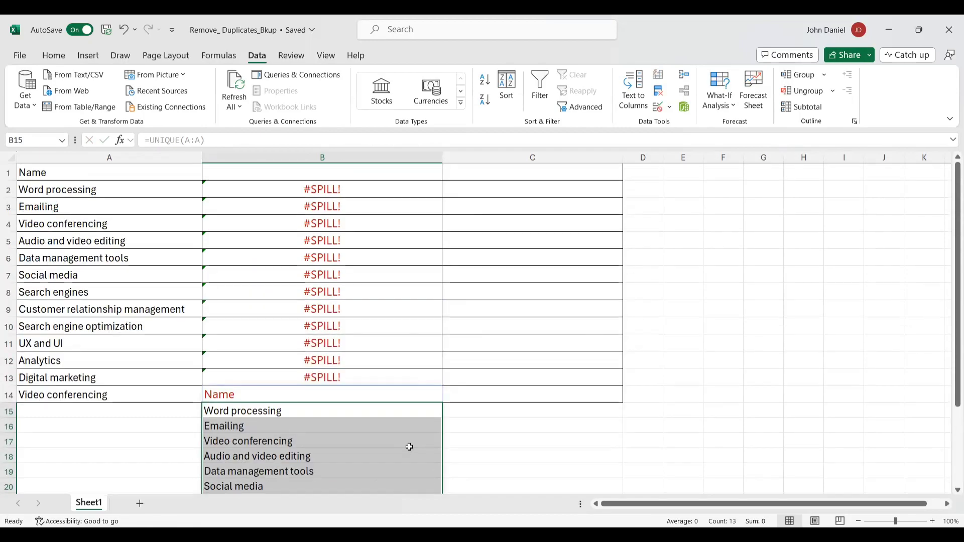
Clear the formulas and spilled results from column B, from B1 down through B26.
left_click(251, 173)
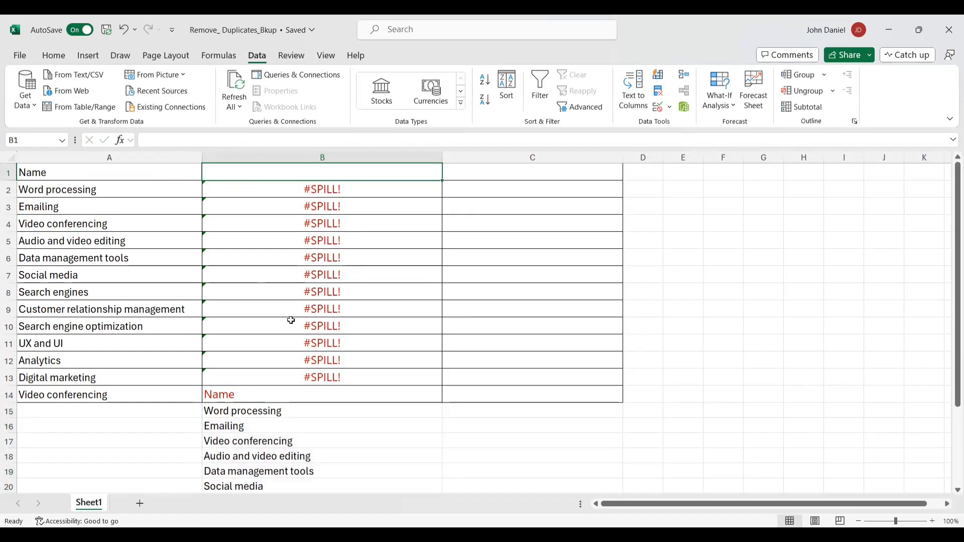
key("shift+Down")
key("shift+Down")
key("shift+Down")
key("shift+Down")
key("shift+Down")
key("shift+Down")
key("shift+Down")
key("shift+Down")
key("shift+Down")
key("shift+Down")
key("shift+Down")
key("shift+Down")
key("shift+Down")
key("shift+Down")
key("shift+Down")
key("shift+Down")
key("shift+Down")
key("shift+Down")
key("shift+Down")
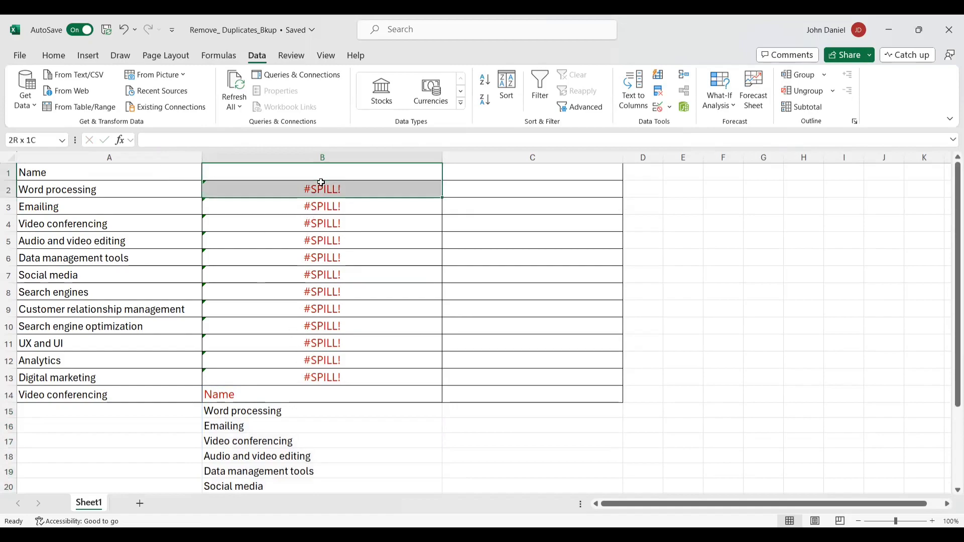
key("ctrl+shift+Down")
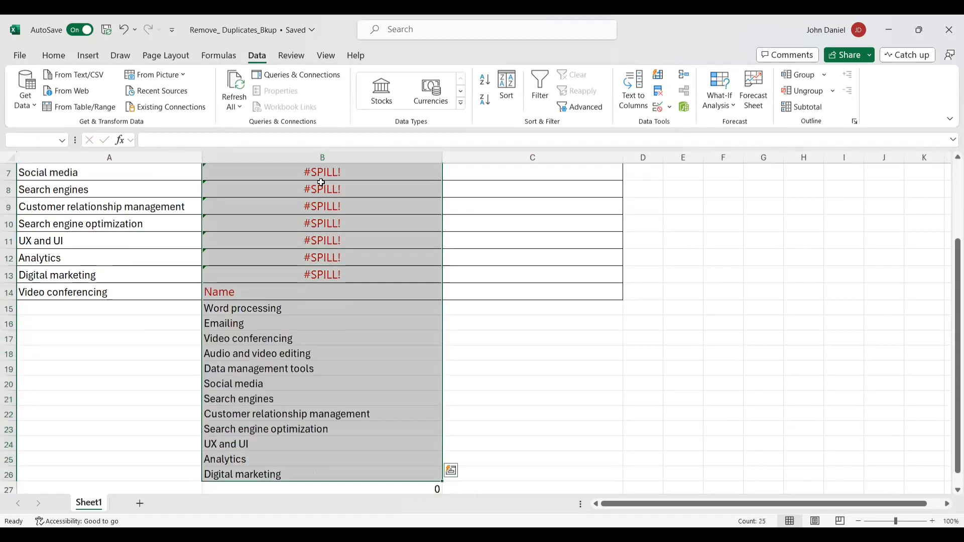
key("Delete")
scroll(320, 182, "up", 3)
Enter the formula =UNIQUE(A:A) in cell B1 only.
left_click(327, 175)
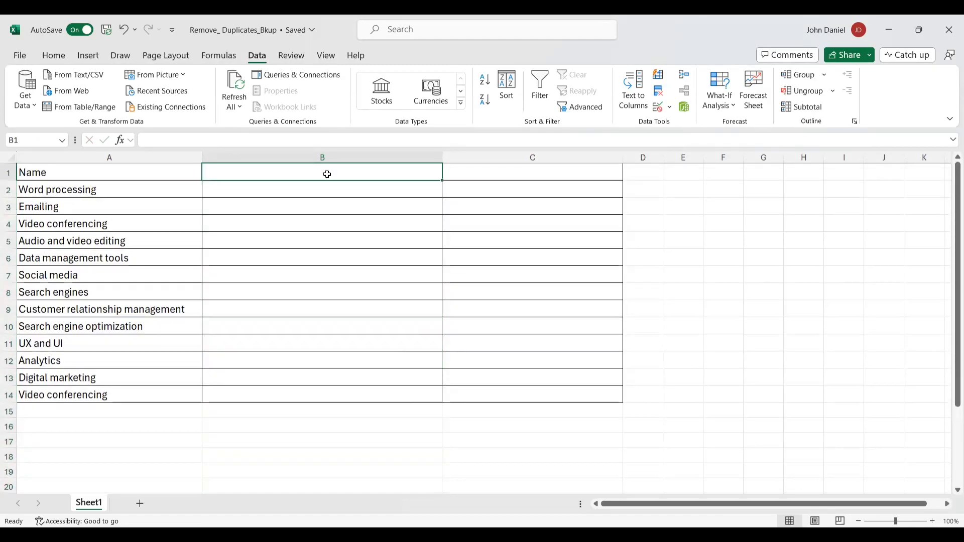
type("=UNIQUE(A:A)")
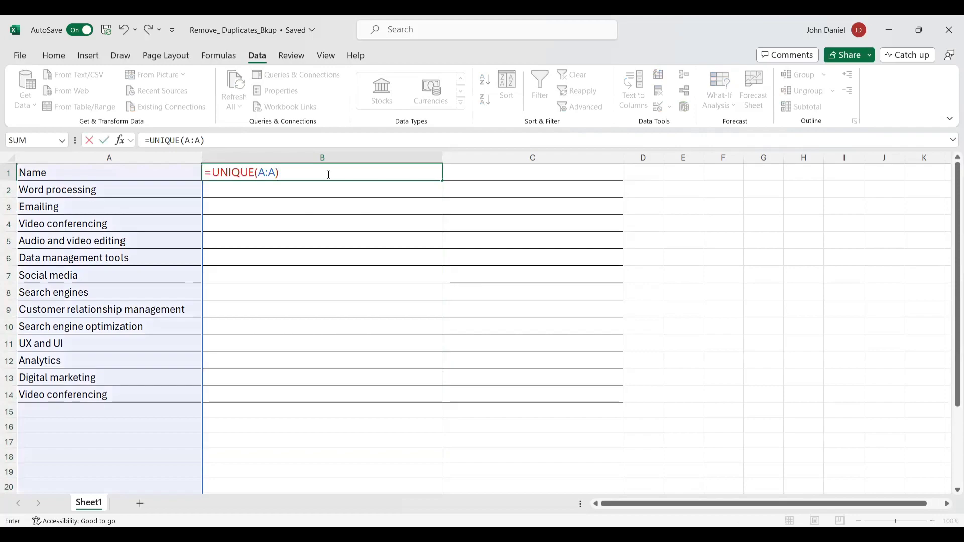
key("Return")
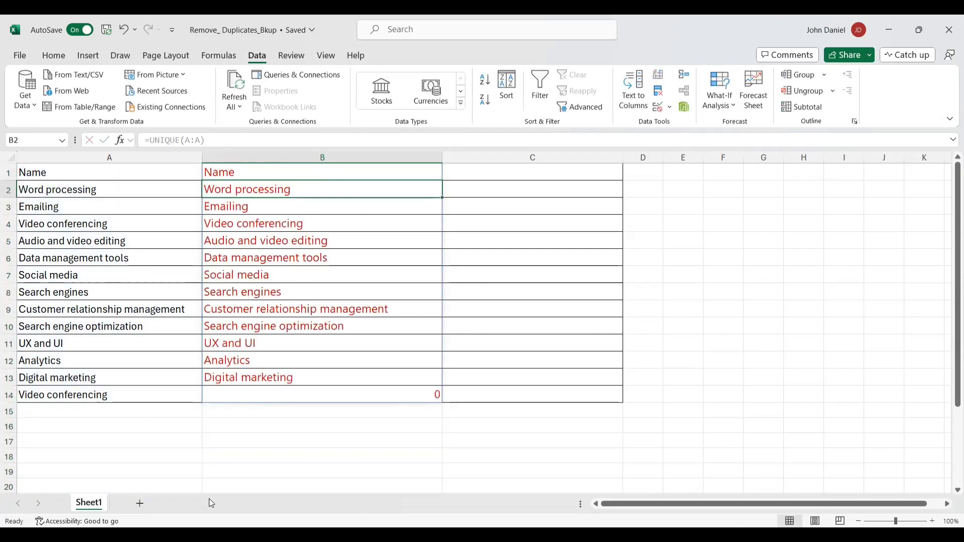
Compare the original names in column A with the unique list in column B, checking the Video conferencing entries in A4 and A14.
left_click(176, 422)
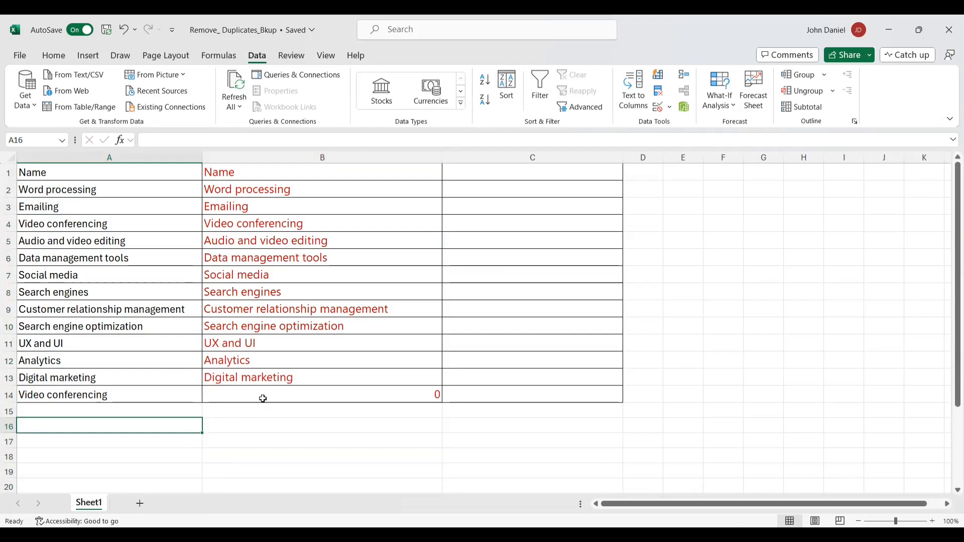
left_click(53, 173)
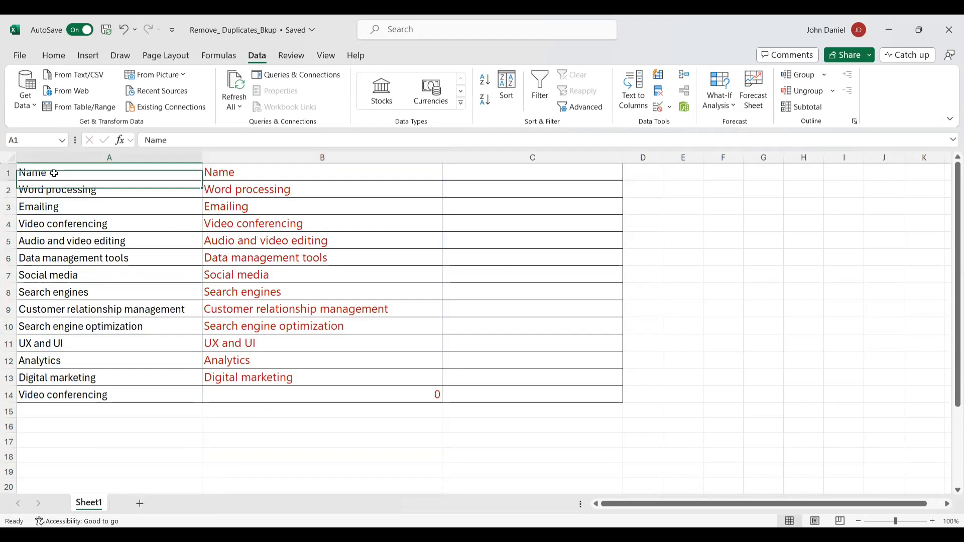
left_click(215, 177)
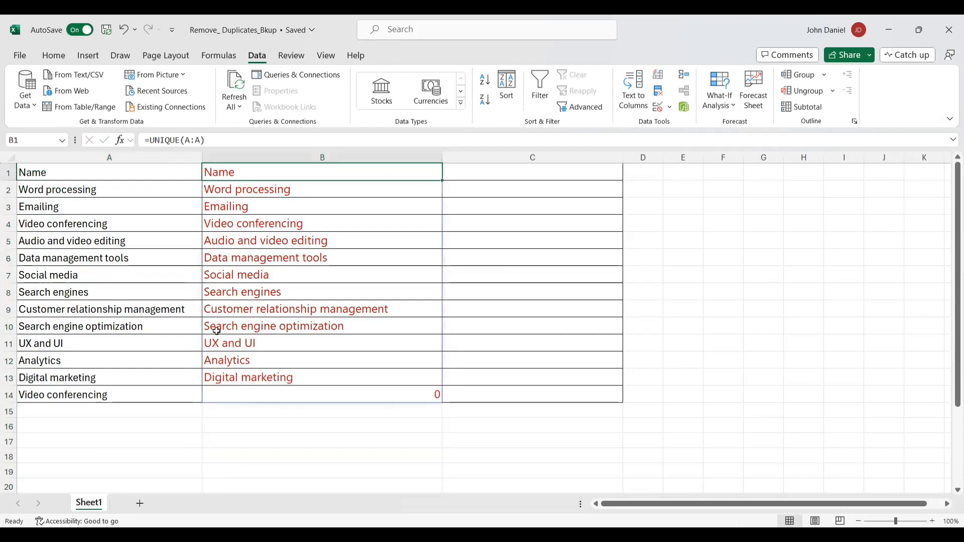
left_click(244, 401)
left_click(166, 392)
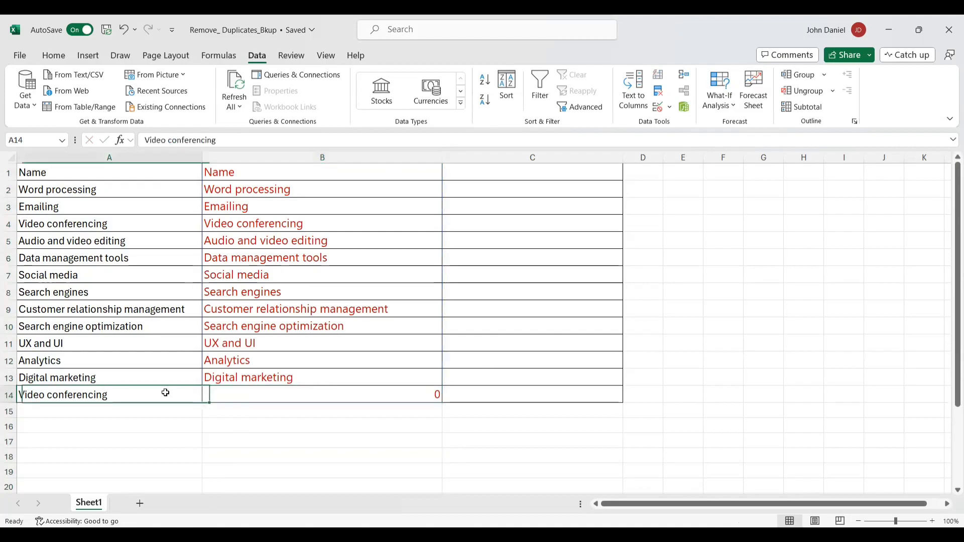
left_click(128, 227)
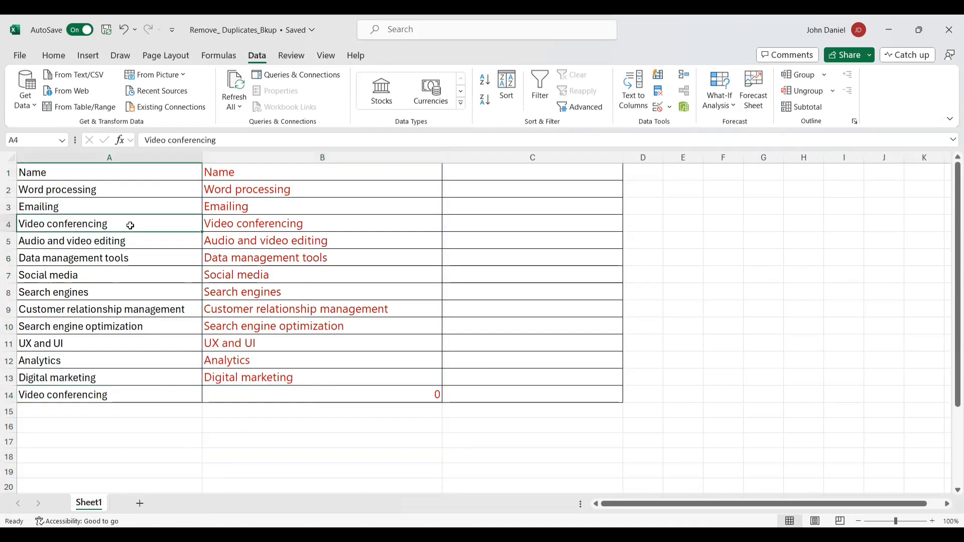
left_click(124, 397)
left_click(132, 227)
Switch to ChatGPT in the browser and review its earlier Python reply and the IF/MATCH formula suggested for B1.
key("alt+Tab")
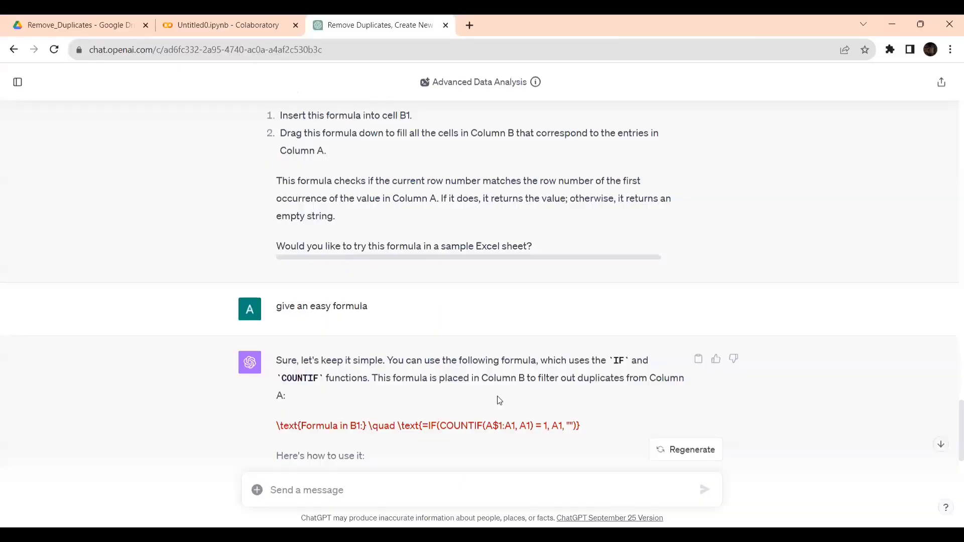
scroll(497, 397, "up", 14)
scroll(497, 399, "up", 6)
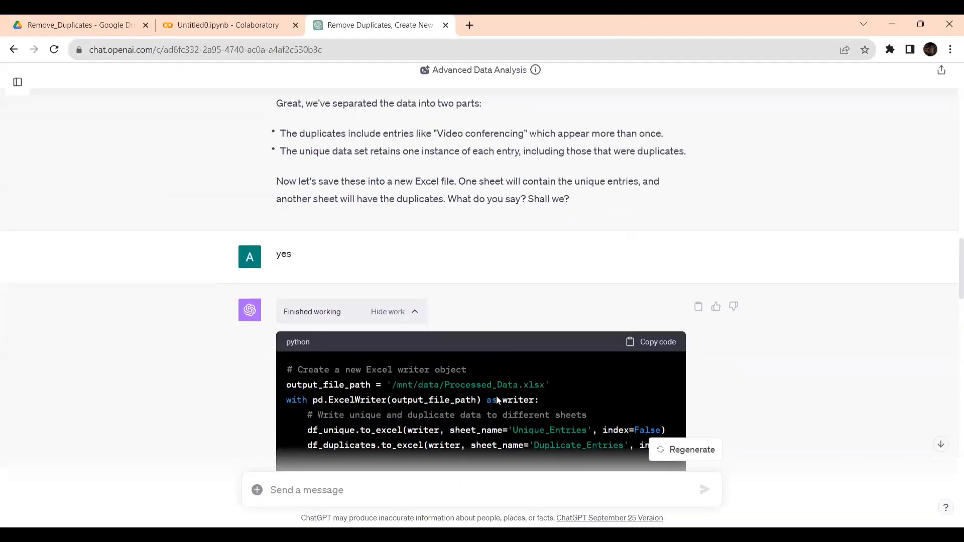
scroll(497, 400, "down", 16)
scroll(499, 400, "down", 4)
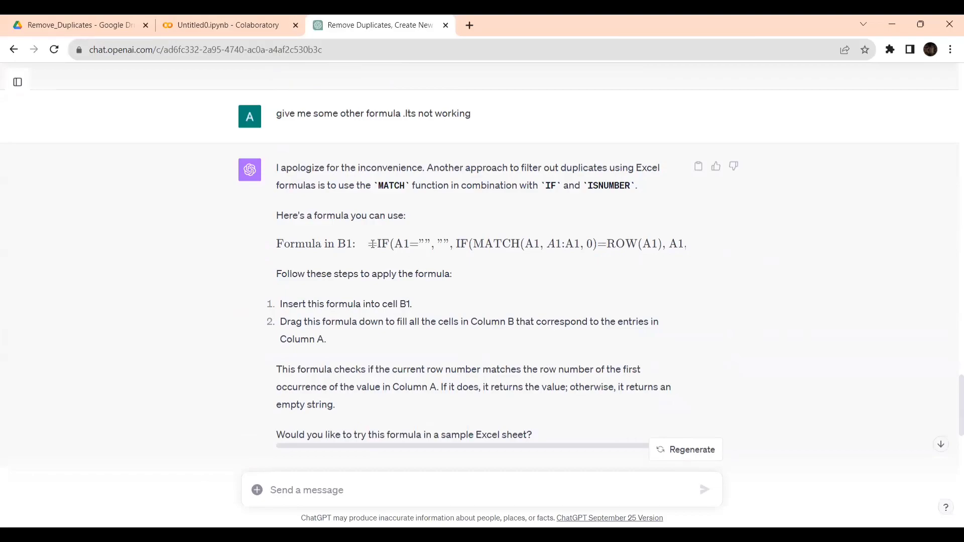
left_click_drag(368, 245, 687, 242)
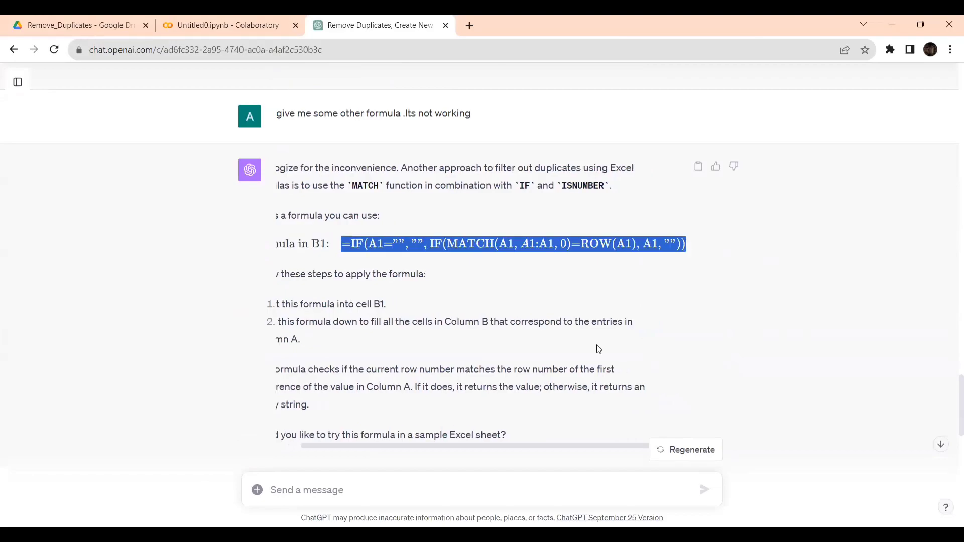
left_click(561, 340)
scroll(561, 340, "down", 5)
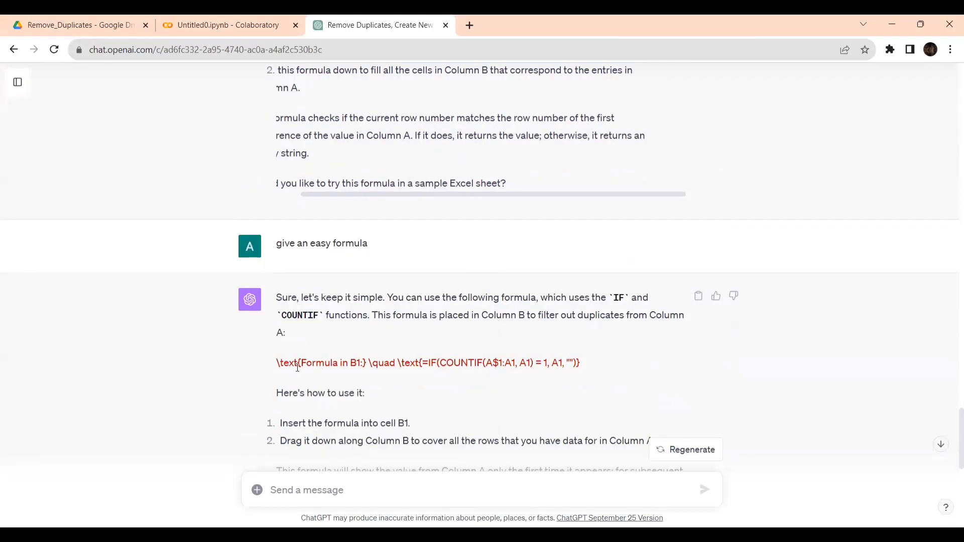
Compare ChatGPT's IF/COUNTIF formula and its instructions with the =UNIQUE(A:A) reply.
left_click_drag(277, 362, 583, 350)
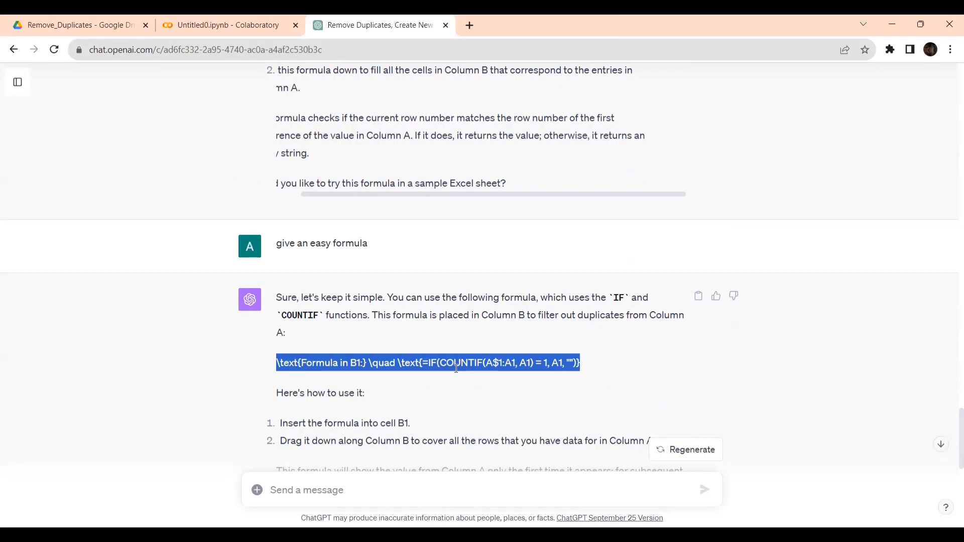
scroll(456, 369, "down", 5)
scroll(456, 372, "down", 4)
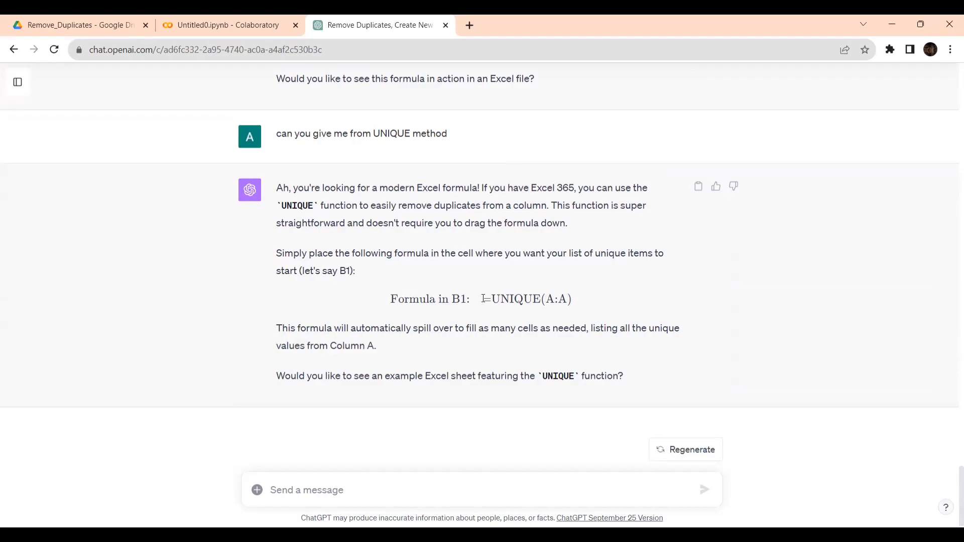
scroll(483, 299, "up", 5)
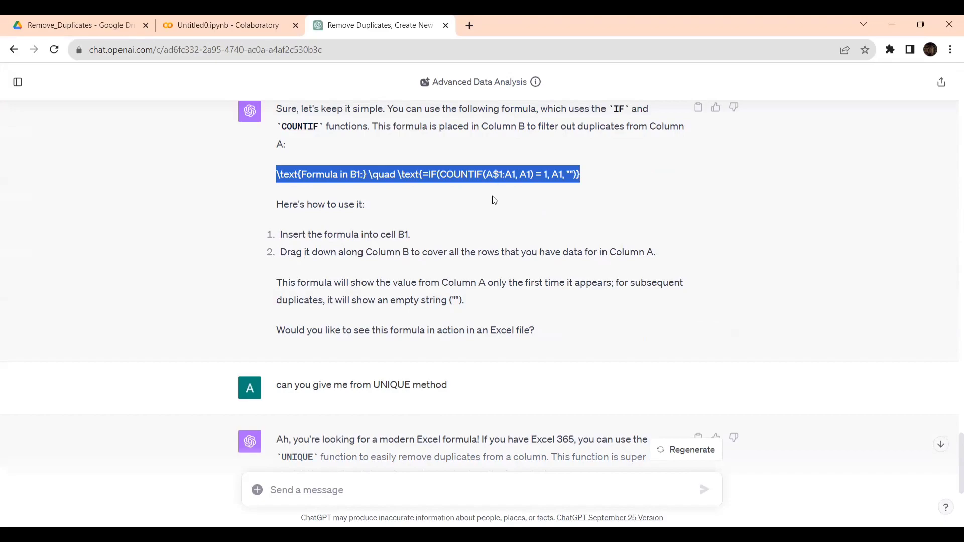
scroll(492, 205, "down", 4)
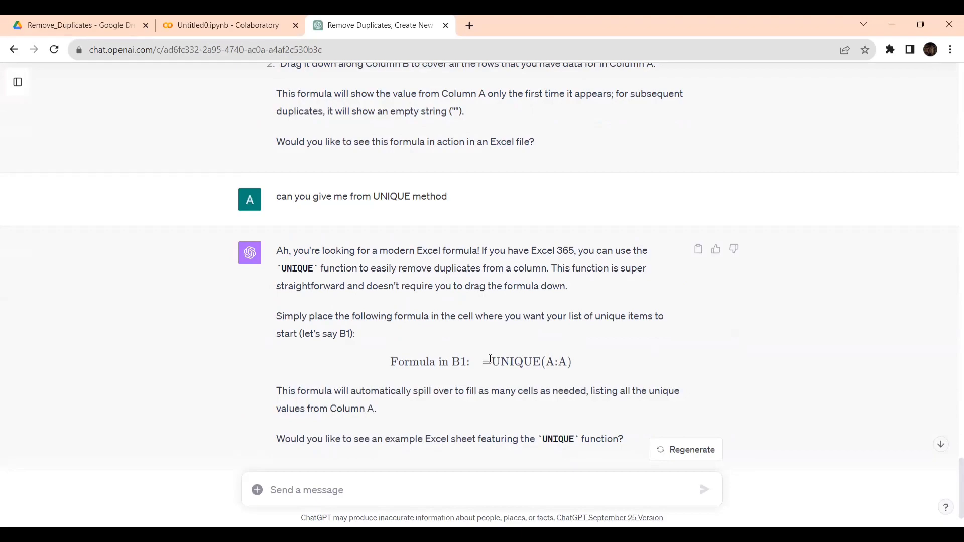
scroll(490, 359, "up", 5)
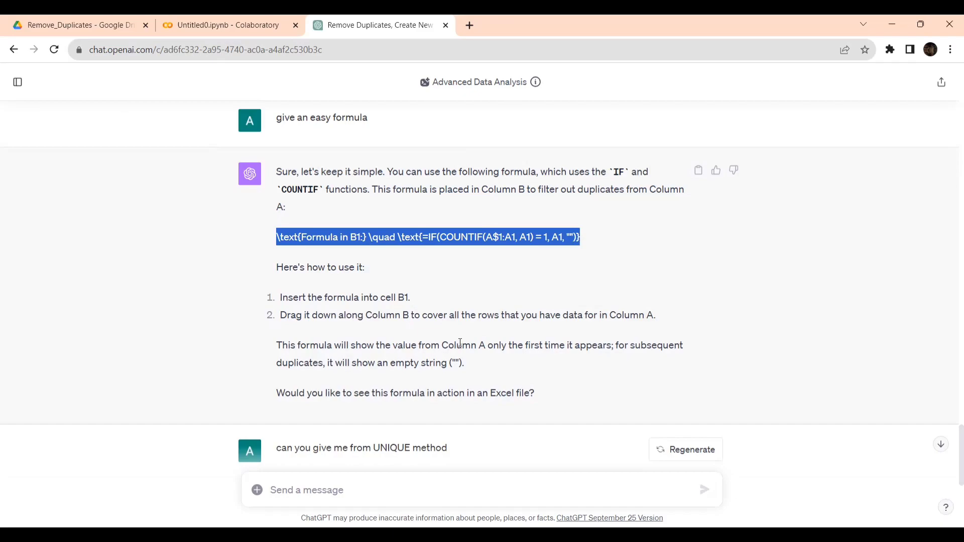
scroll(460, 342, "down", 2)
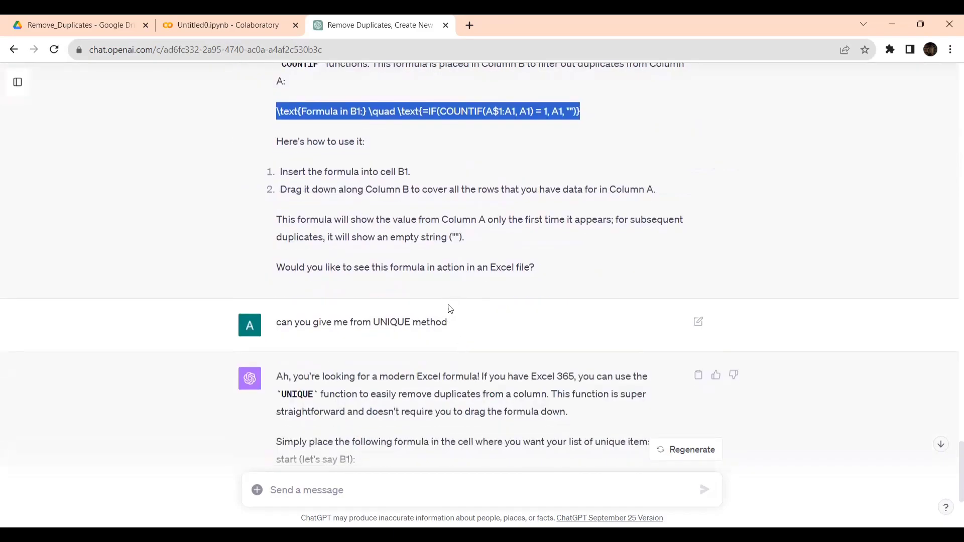